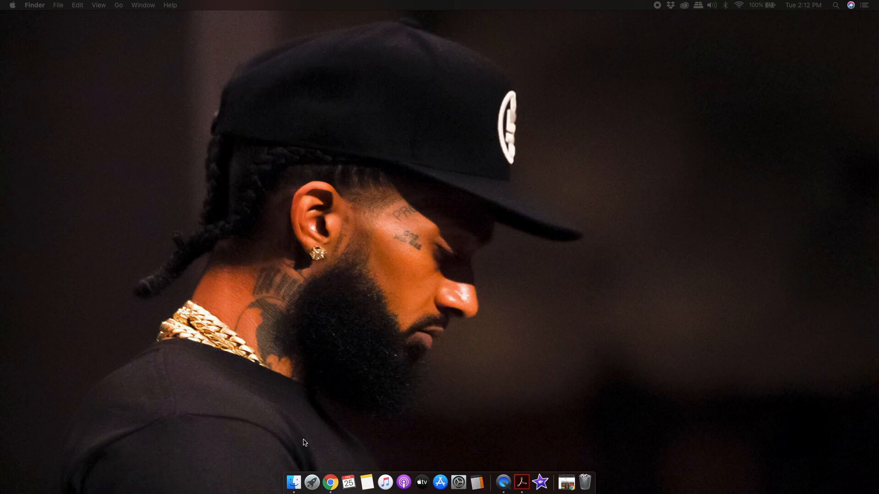
Step: Switch to Chrome and start creating a Business or Brand page from Facebook's Pages section
left_click(329, 483)
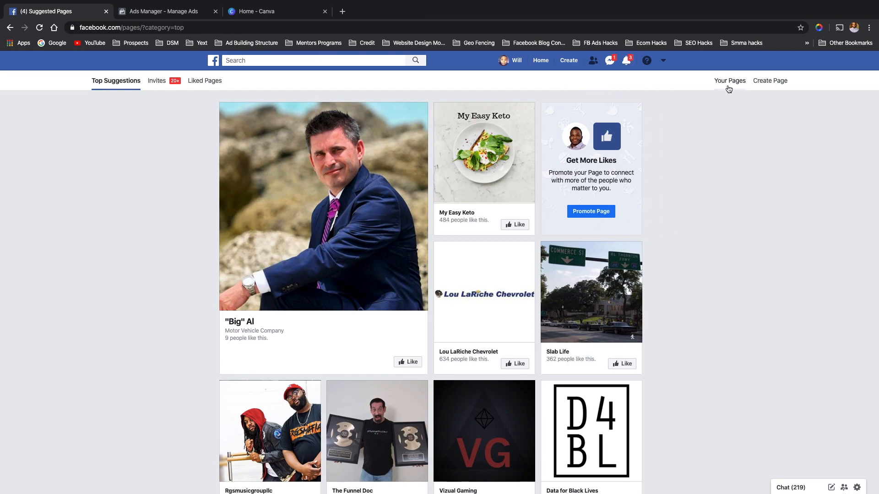
left_click(521, 63)
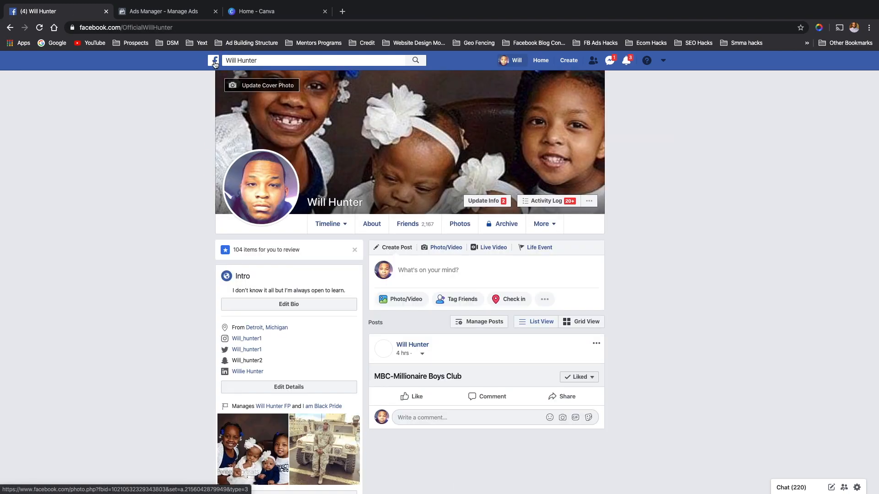
left_click(214, 63)
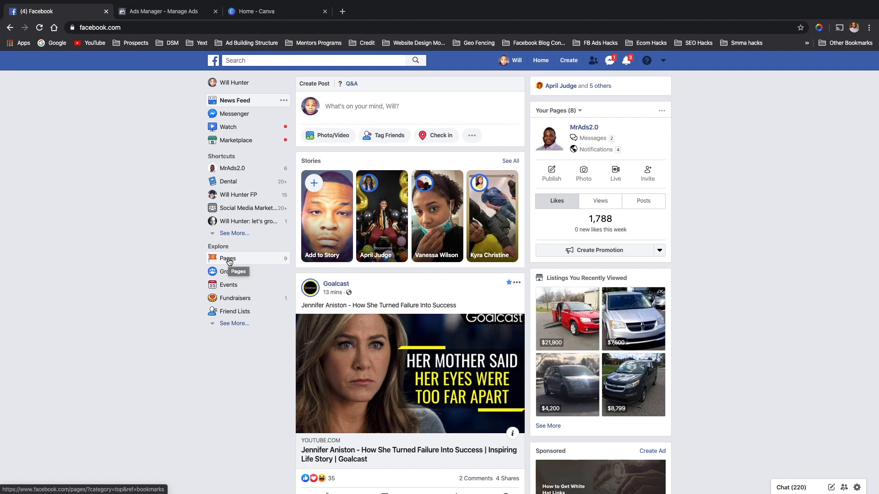
left_click(229, 259)
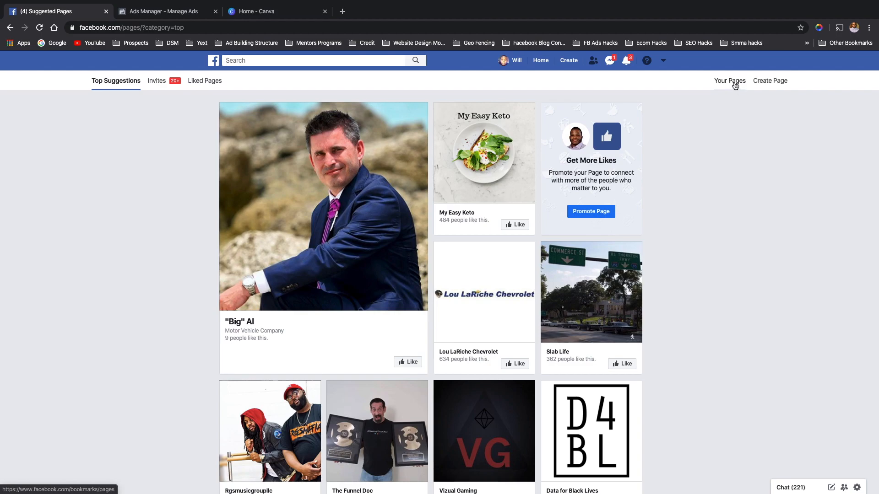
left_click(777, 85)
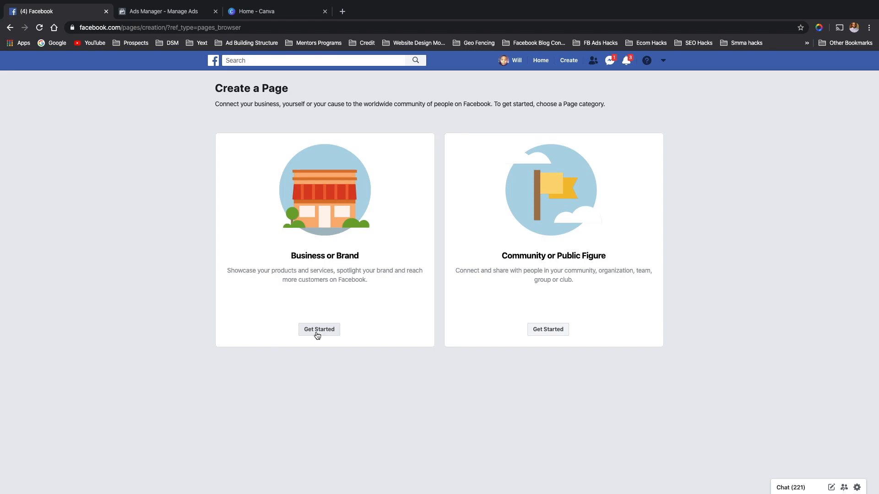
left_click(318, 334)
Step: Name the new business page Test Ad PageCreation
left_click(300, 193)
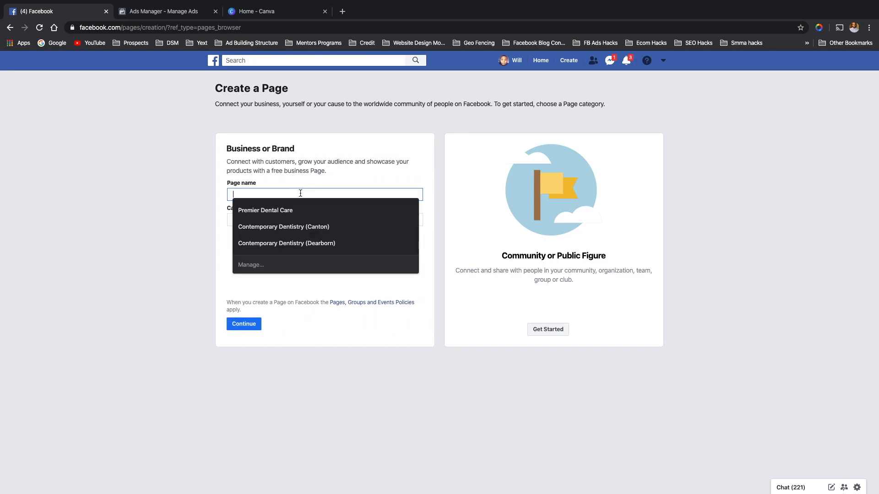
type("Test")
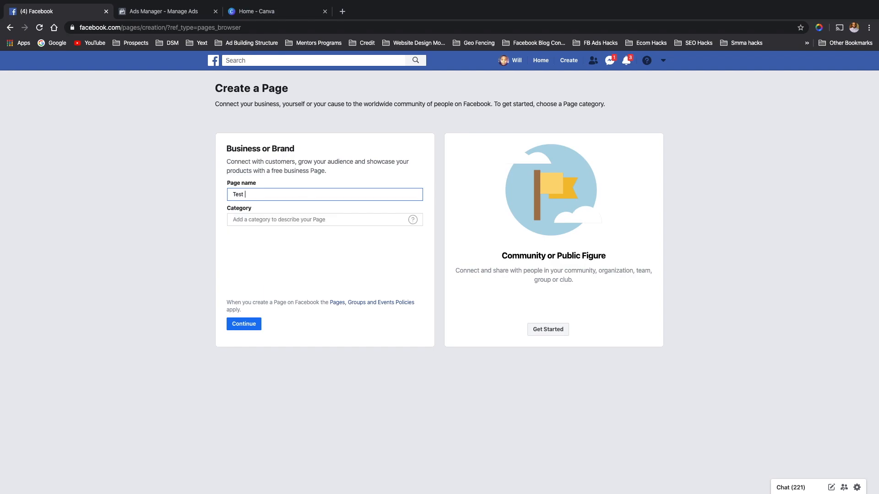
left_click(338, 135)
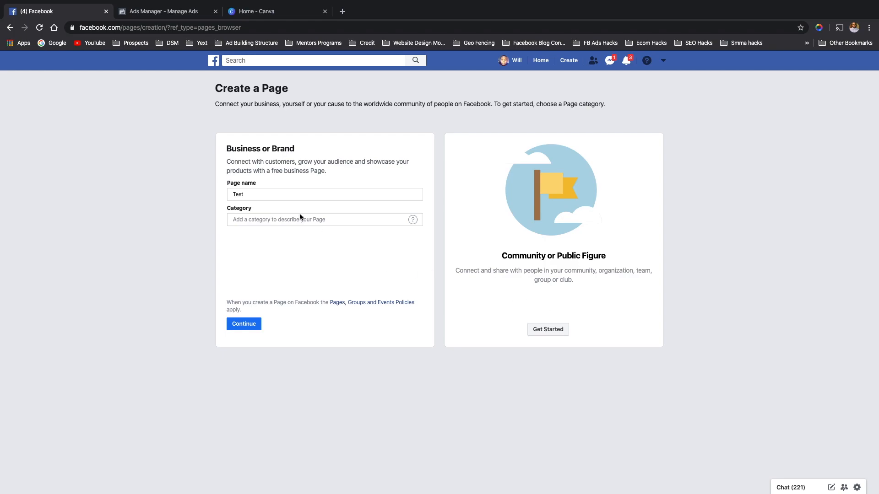
left_click(268, 196)
type("Ad Page Creation")
left_click(267, 195)
key("BackSpace")
Step: Set the page category to E-commerce Website and continue to the profile picture stage
left_click(268, 223)
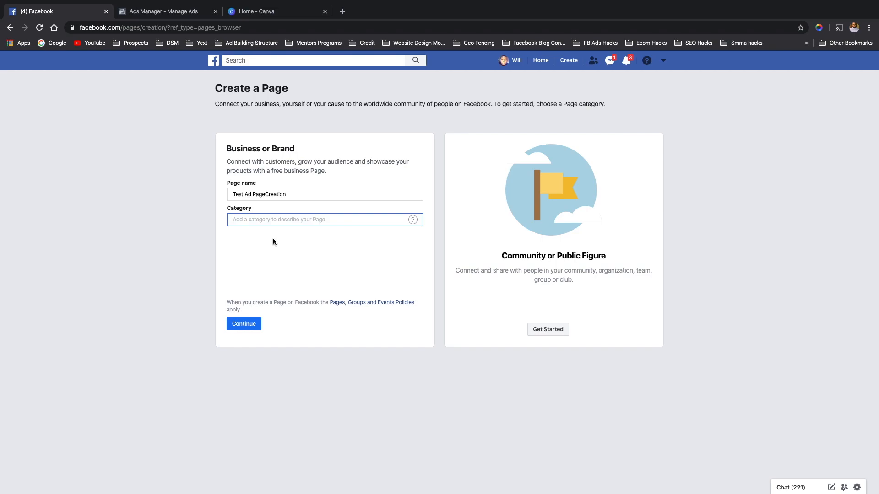
type("e")
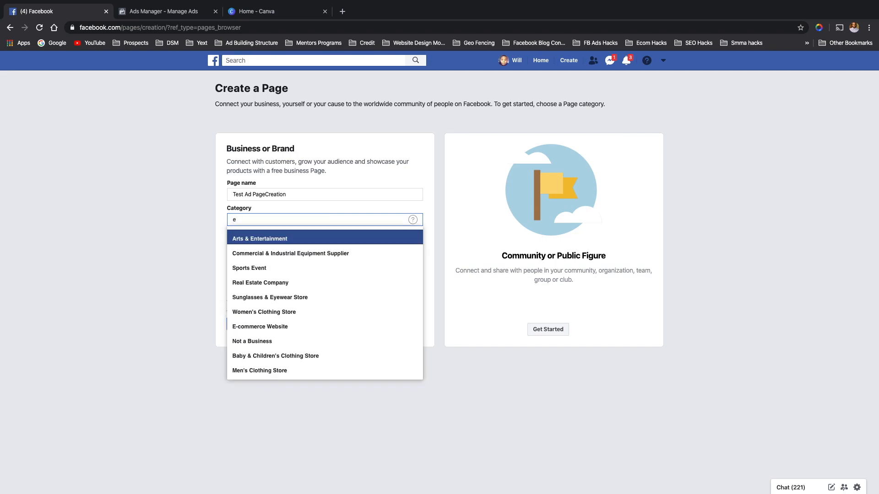
left_click(265, 326)
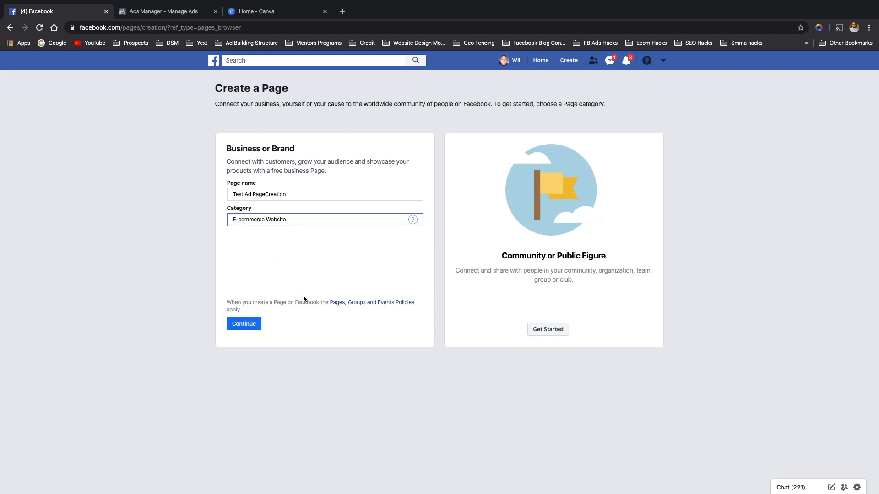
left_click(243, 321)
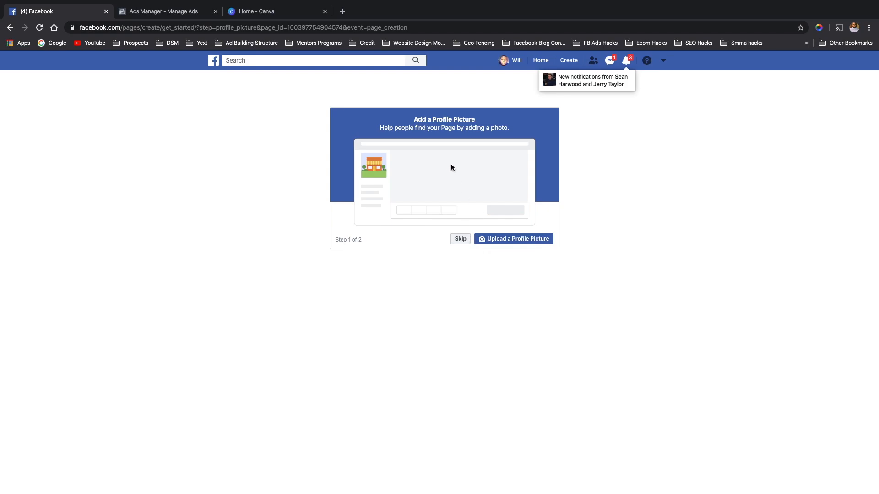
Step: Upload IMG_0704.JPG from the Youtube Channel folder as the page's profile picture
left_click(491, 239)
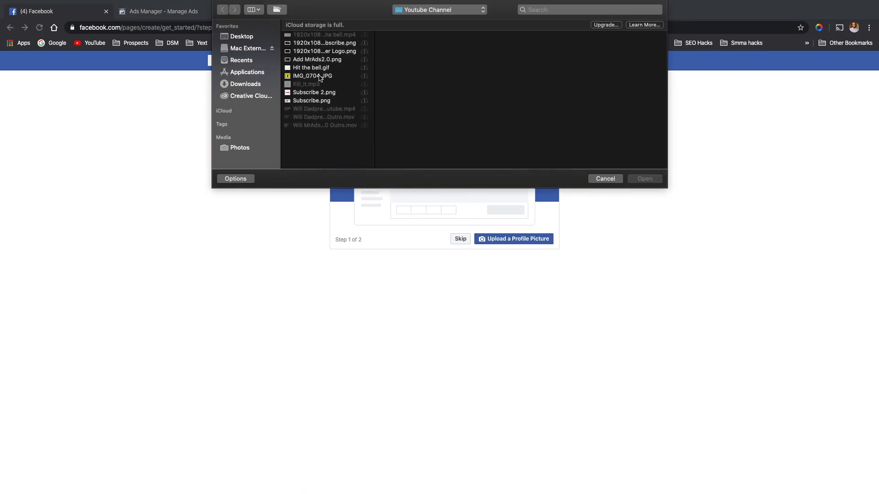
left_click(320, 76)
left_click(644, 179)
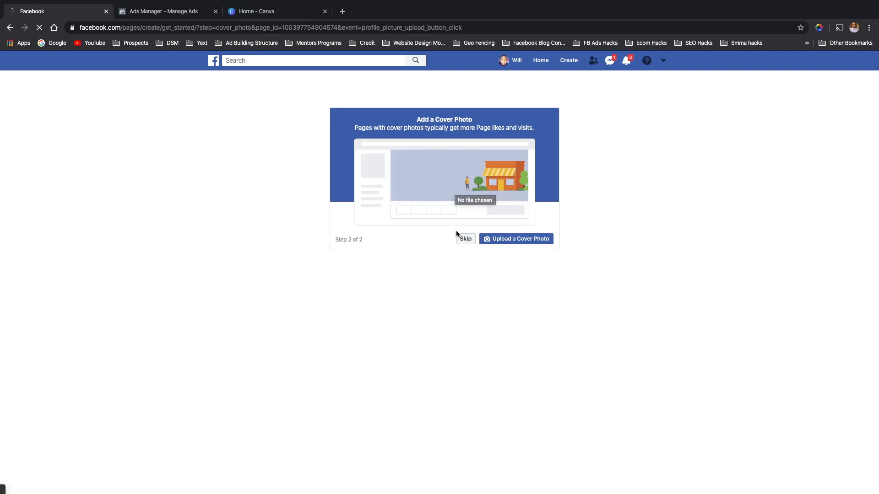
Step: Upload the 1920x1080P logo PNG from the Youtube Channel folder as the page's cover photo
left_click(489, 239)
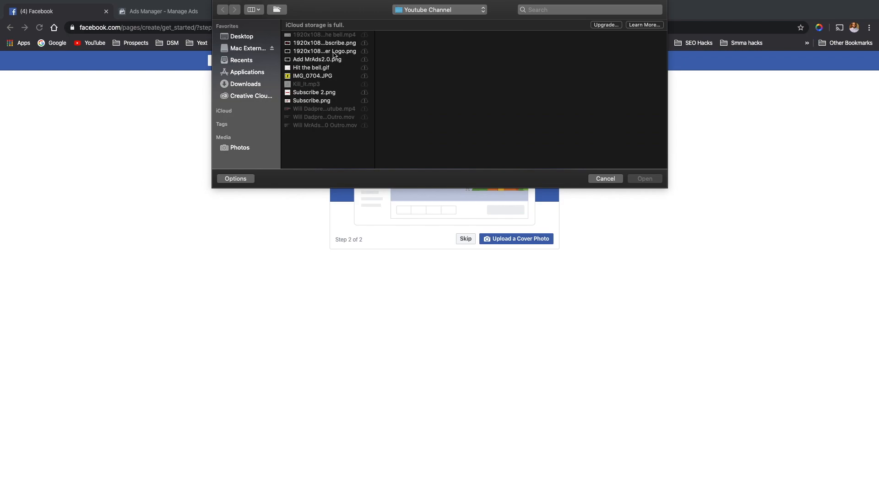
left_click(325, 51)
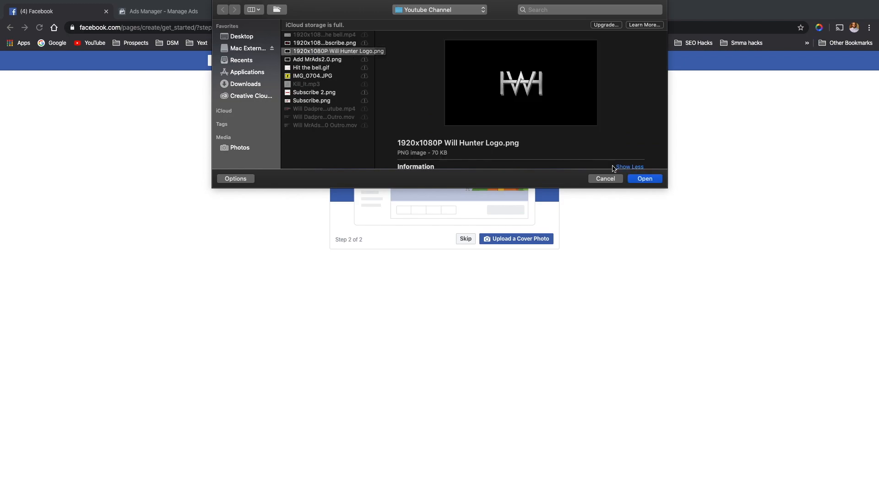
left_click(643, 179)
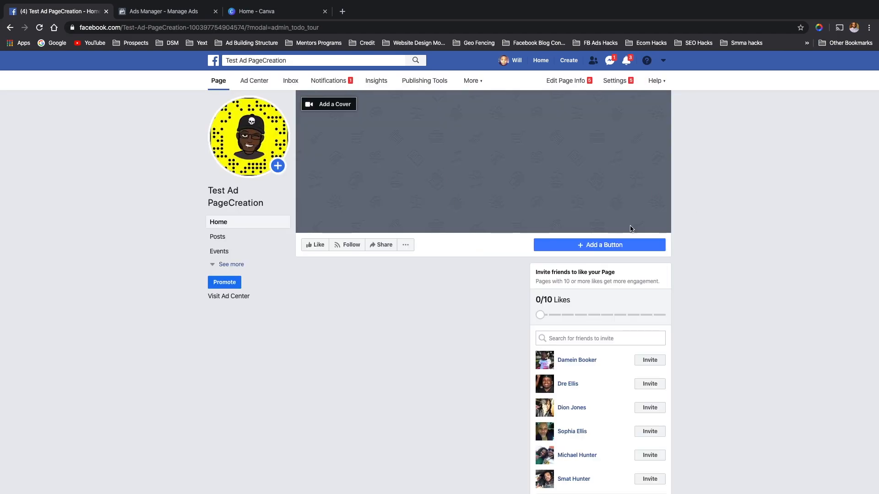
Step: Add a Send Message button to the page that directs people to Messenger
left_click(576, 247)
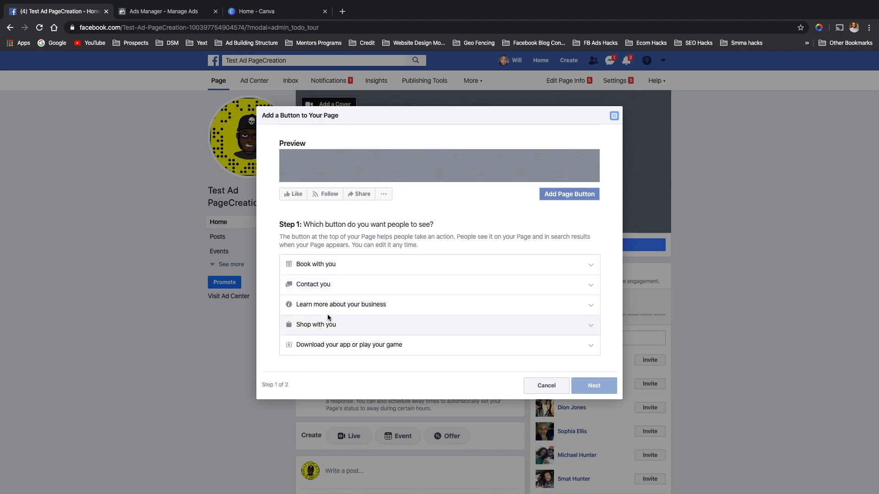
left_click(333, 284)
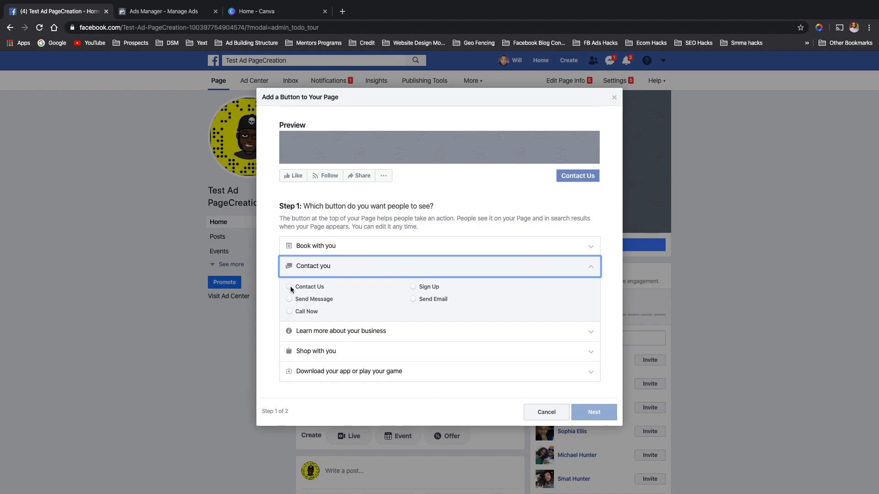
left_click(289, 313)
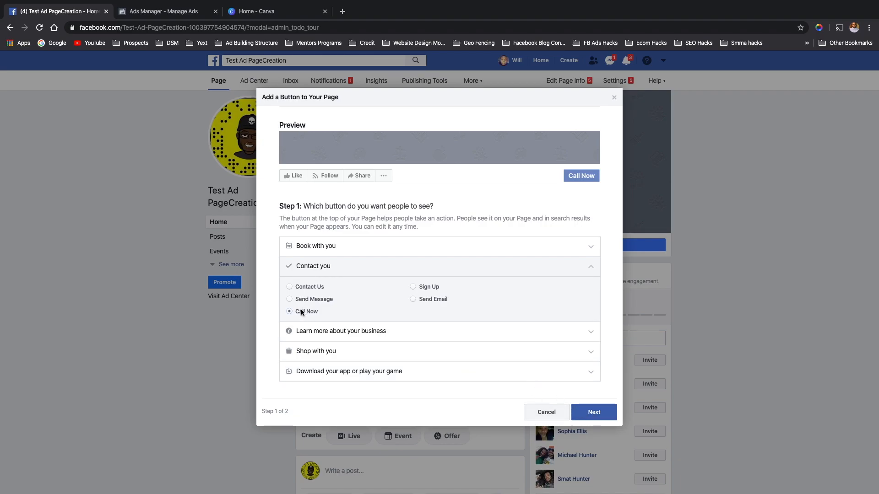
left_click(289, 300)
left_click(609, 414)
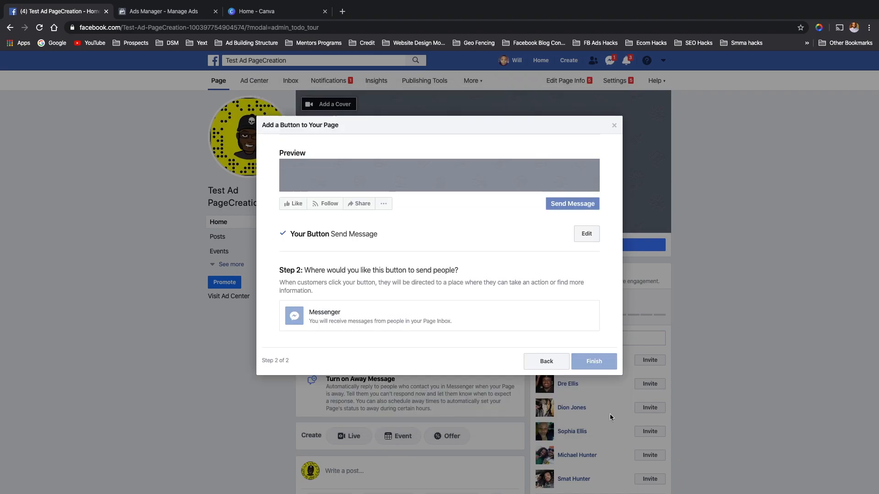
left_click(458, 311)
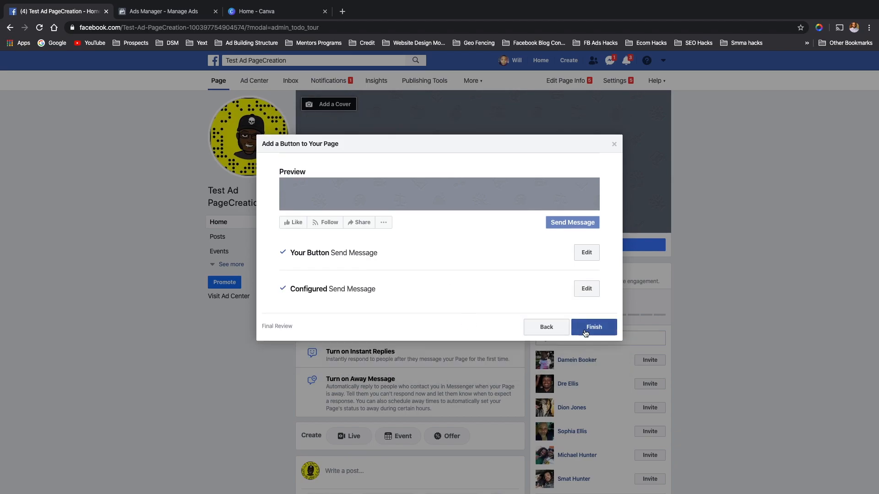
left_click(594, 327)
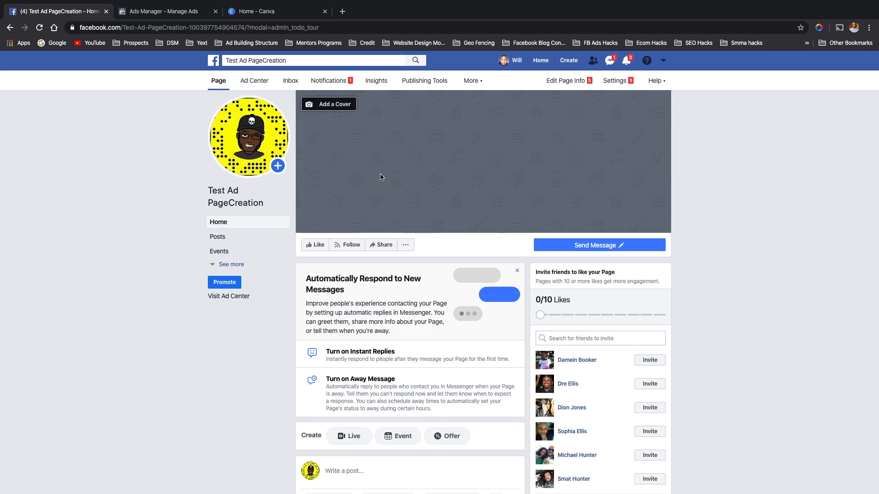
Step: Enter the address business.facebook.com in a new browser tab
left_click(165, 13)
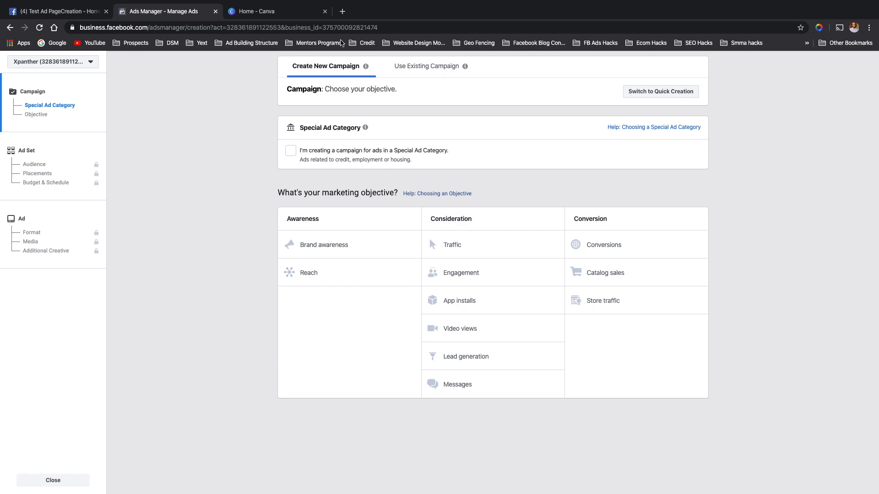
left_click(342, 11)
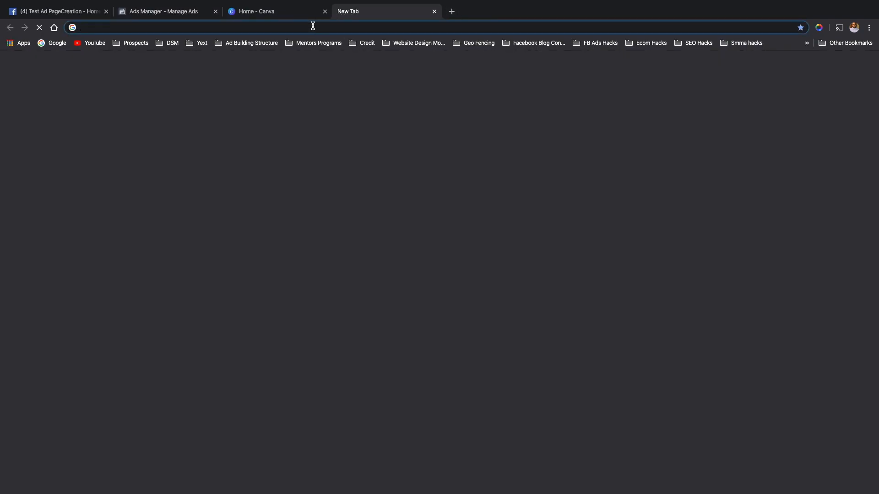
type("busi")
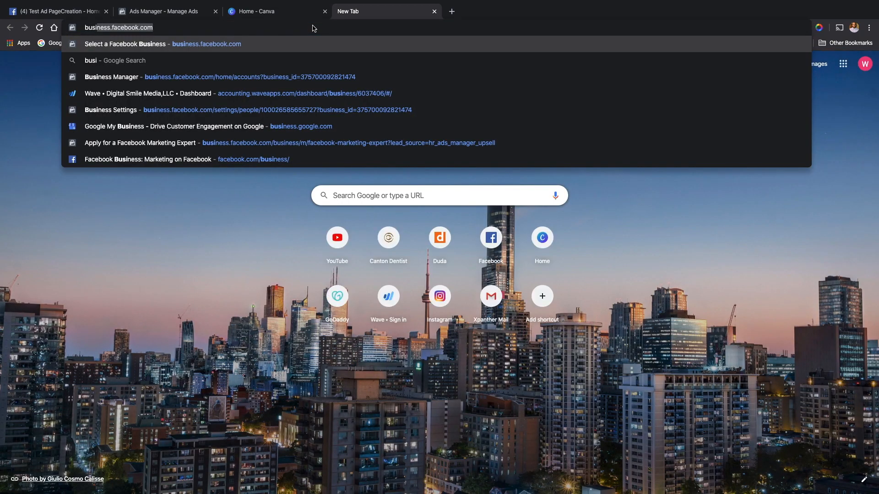
type("nee")
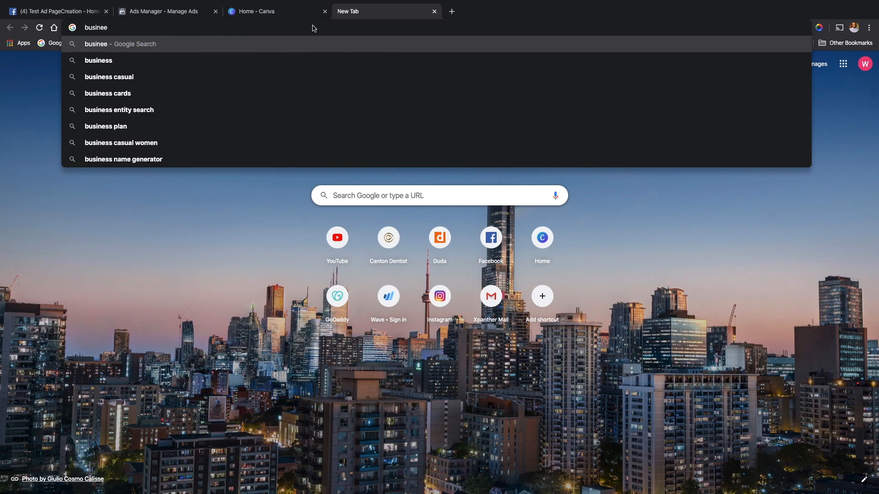
key("BackSpace")
type("s")
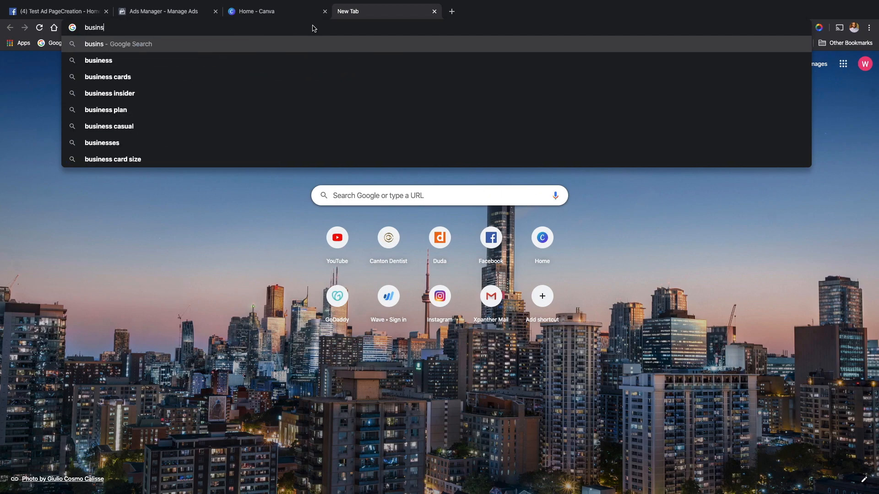
type("s.faceb")
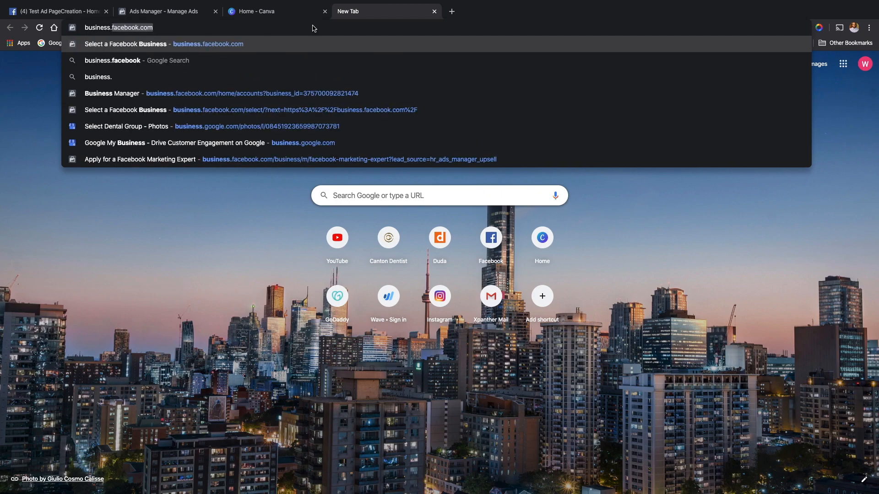
type("ook")
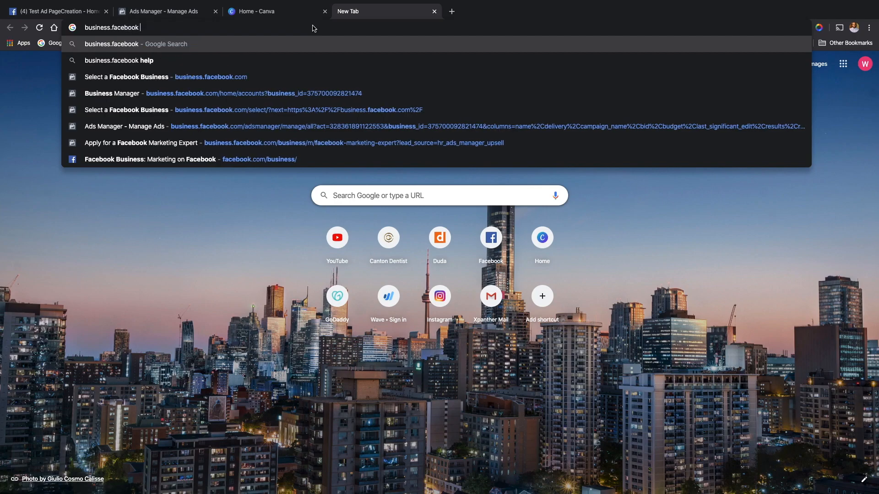
type(".com")
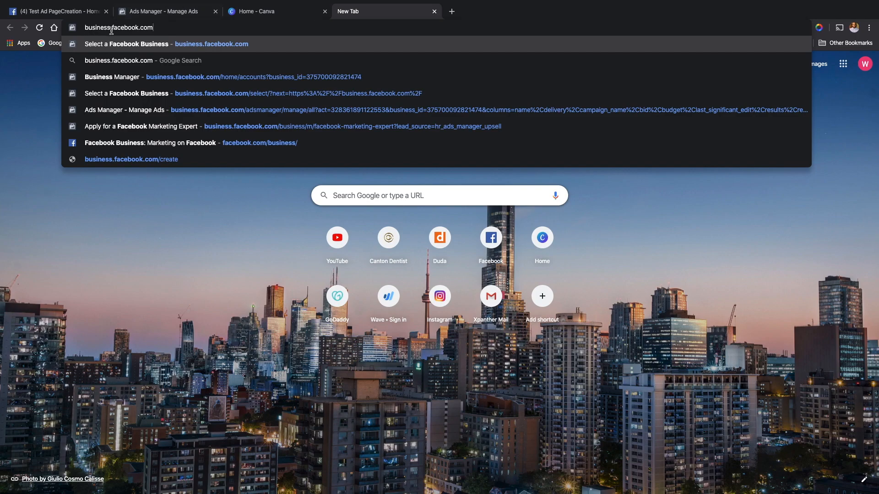
Step: Switch to Ads Manager, choose Brand awareness as the new campaign's objective and check the Brand awareness and Reach descriptions
left_click(166, 14)
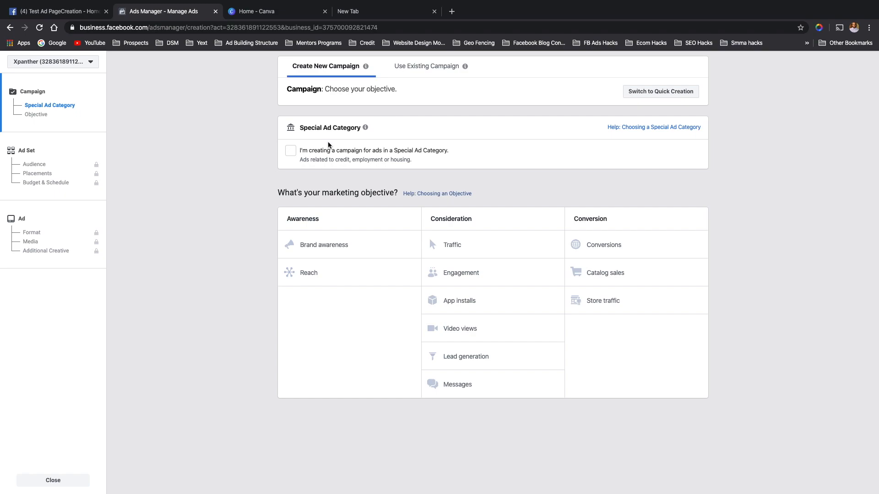
mouse_move(365, 67)
left_click(413, 246)
scroll(375, 154, "up", 5)
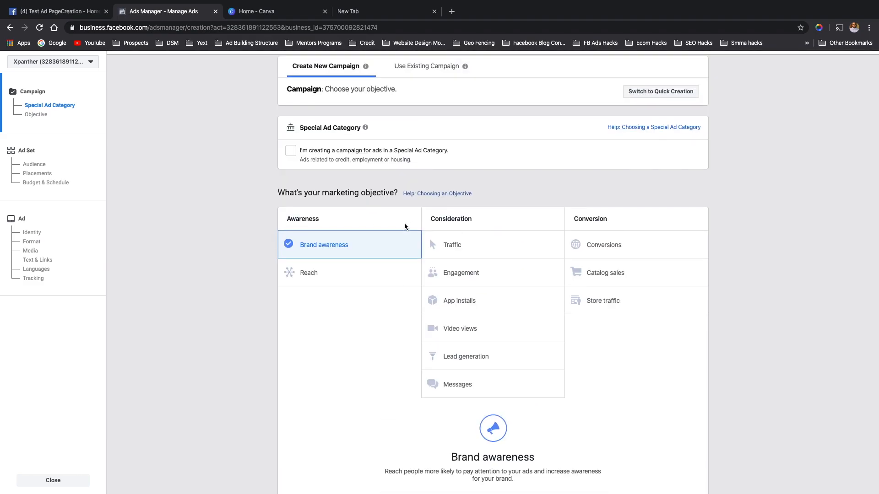
mouse_move(413, 246)
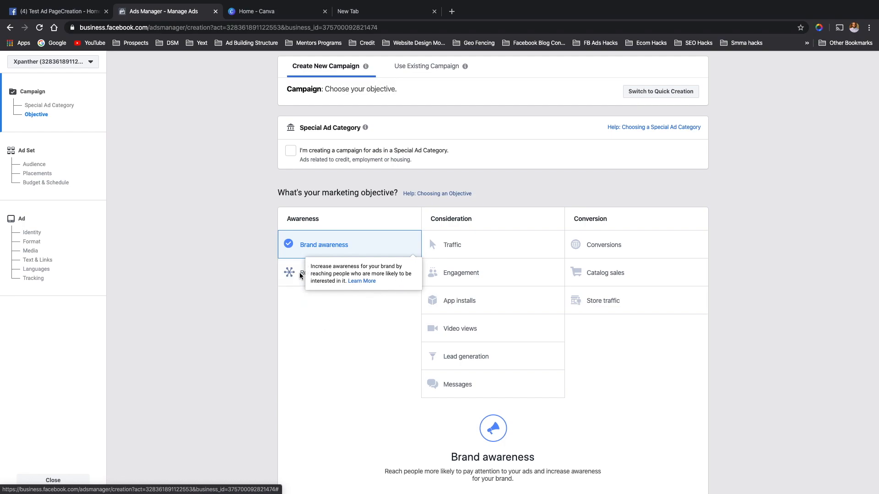
mouse_move(413, 273)
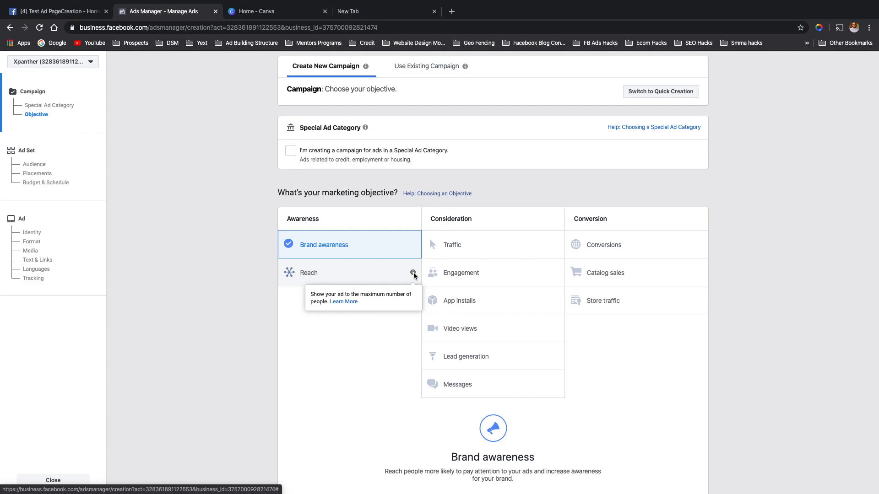
Step: Examine the descriptions of the Consideration objectives from Traffic to Messages and of the Conversion objectives Conversions, Catalog sales and Store traffic
double_click(467, 219)
left_click(485, 224)
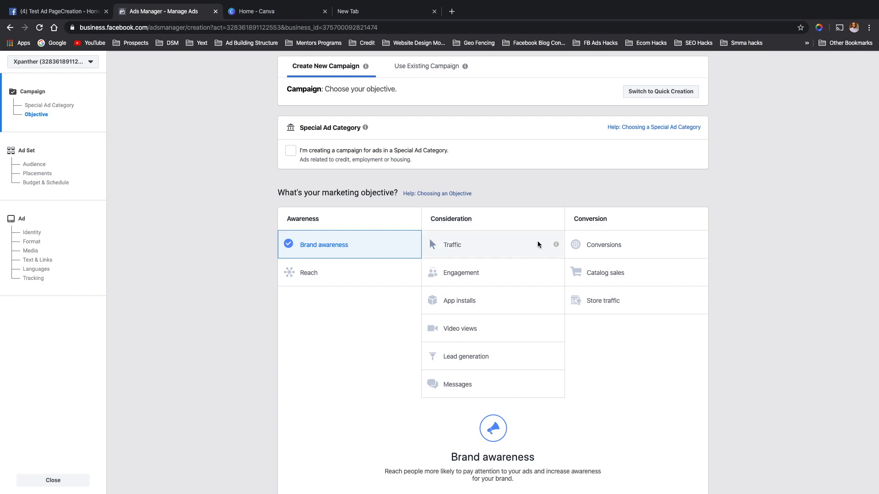
mouse_move(556, 245)
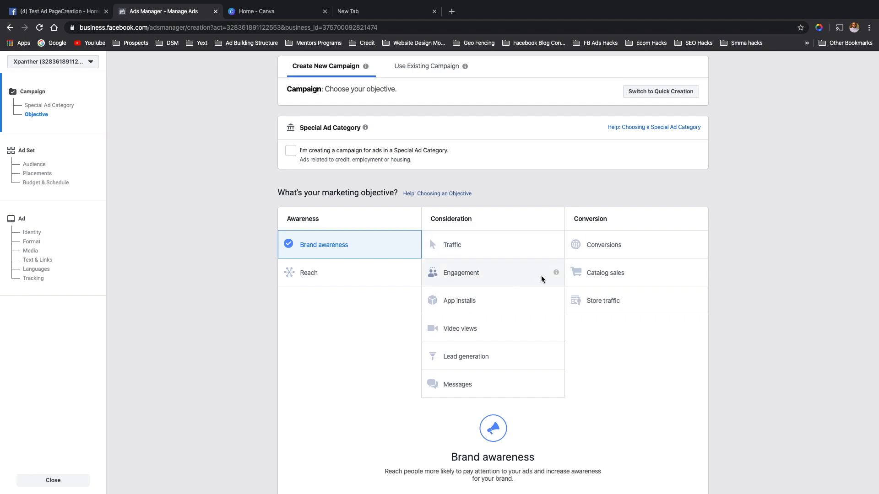
mouse_move(555, 273)
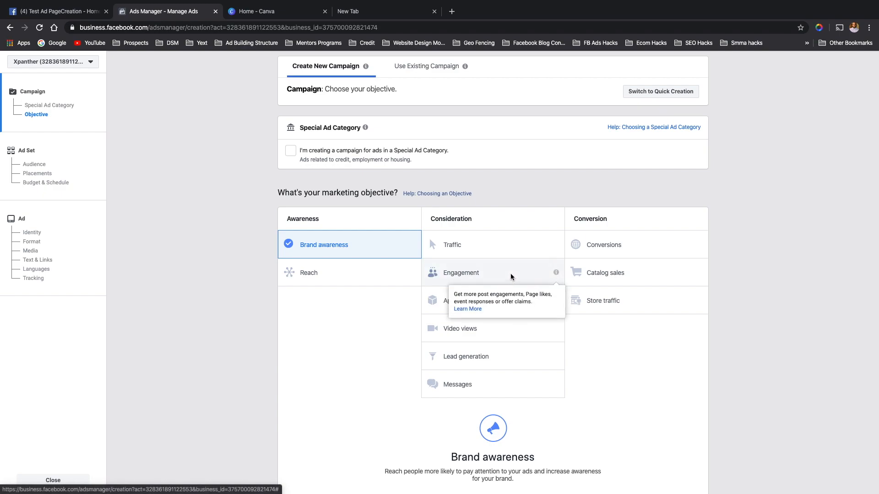
mouse_move(556, 302)
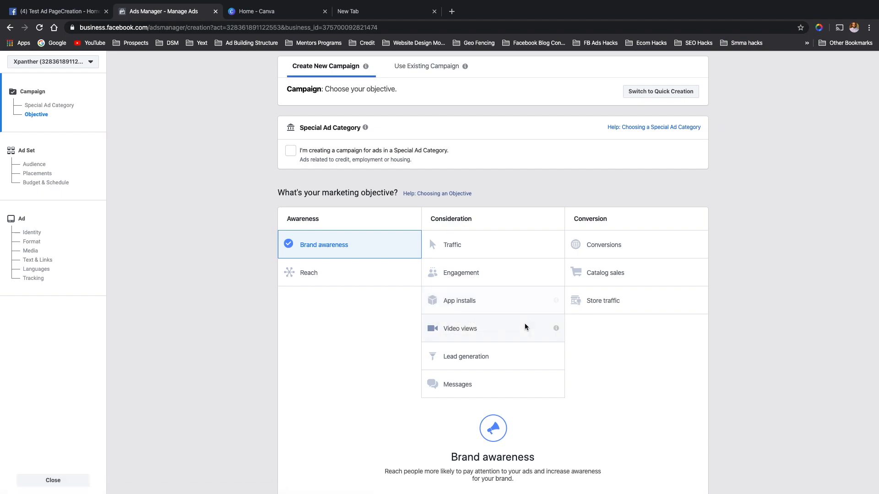
mouse_move(557, 328)
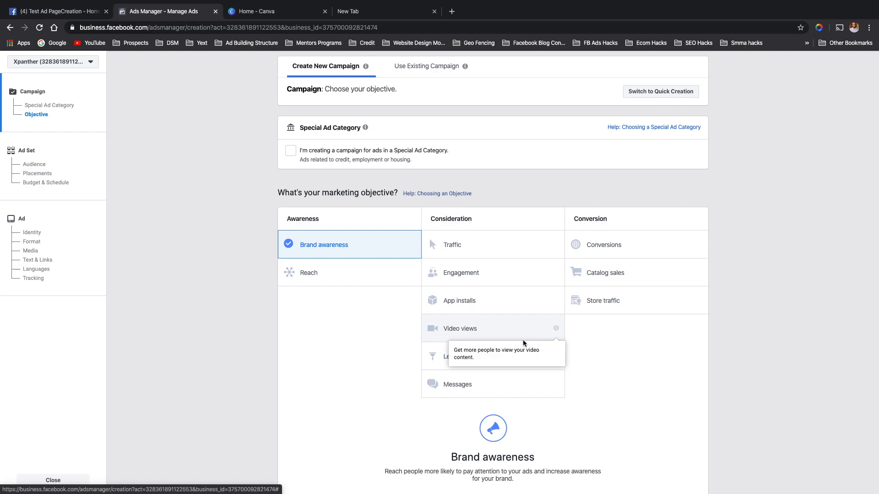
mouse_move(556, 357)
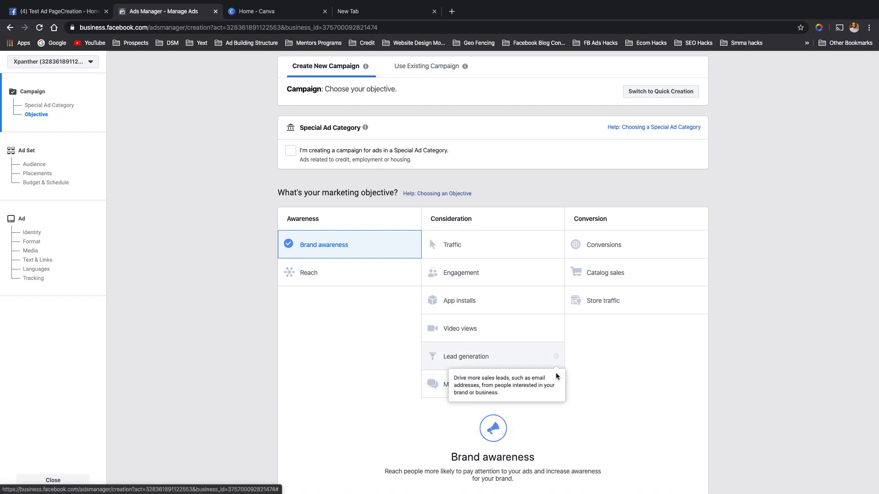
mouse_move(556, 384)
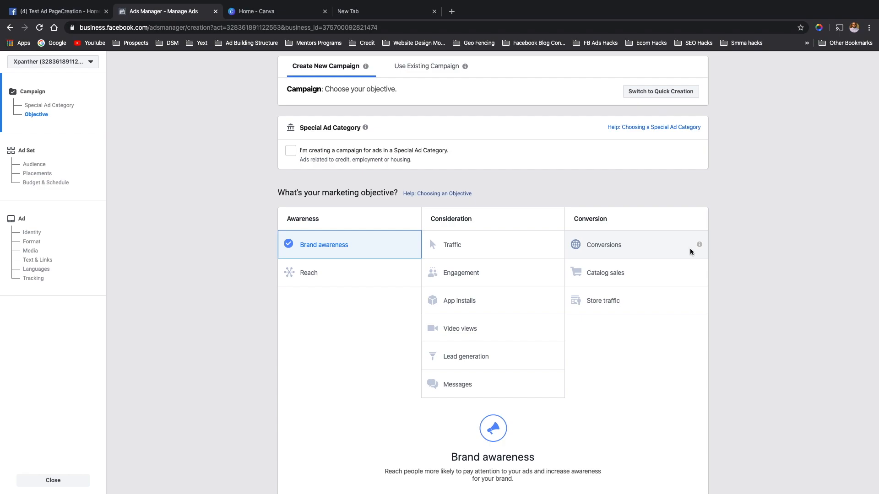
mouse_move(699, 247)
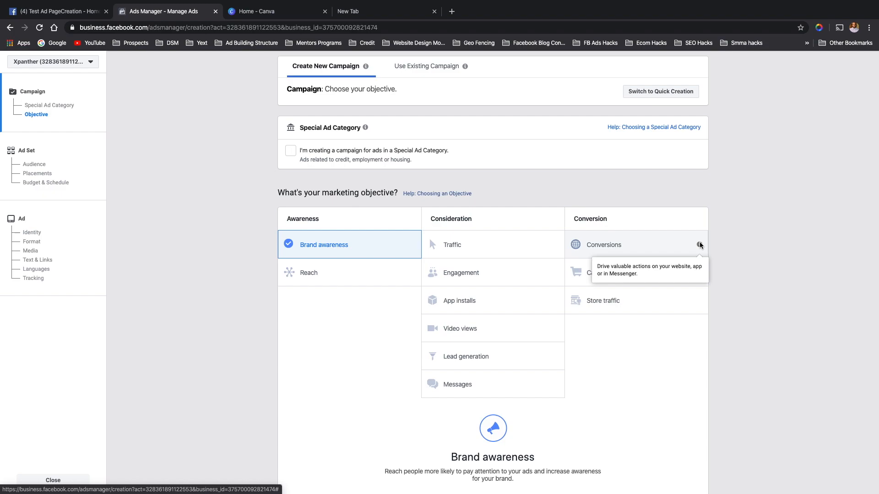
mouse_move(699, 274)
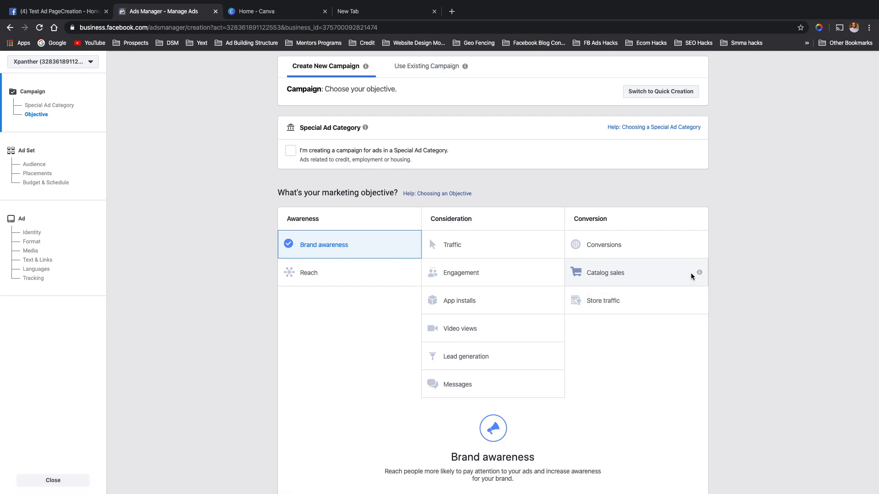
mouse_move(699, 273)
mouse_move(699, 301)
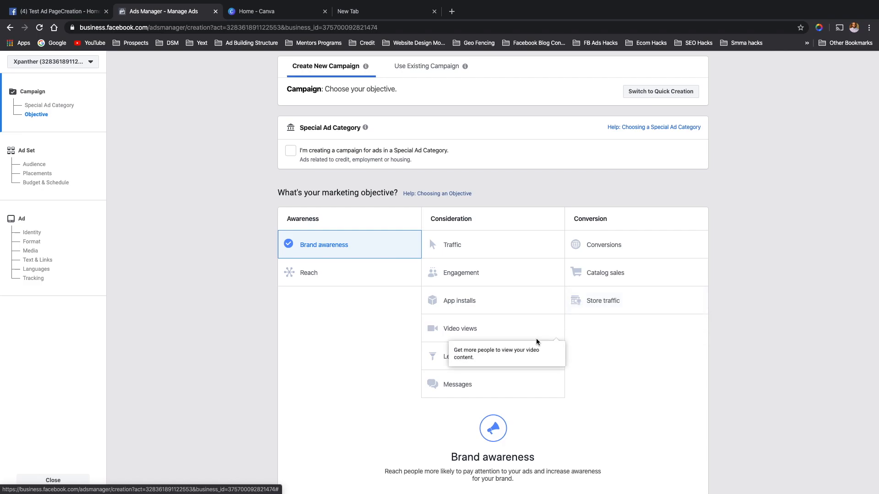
Step: Choose Traffic as the campaign objective and name the campaign "Footlocker Shoes"
left_click(484, 248)
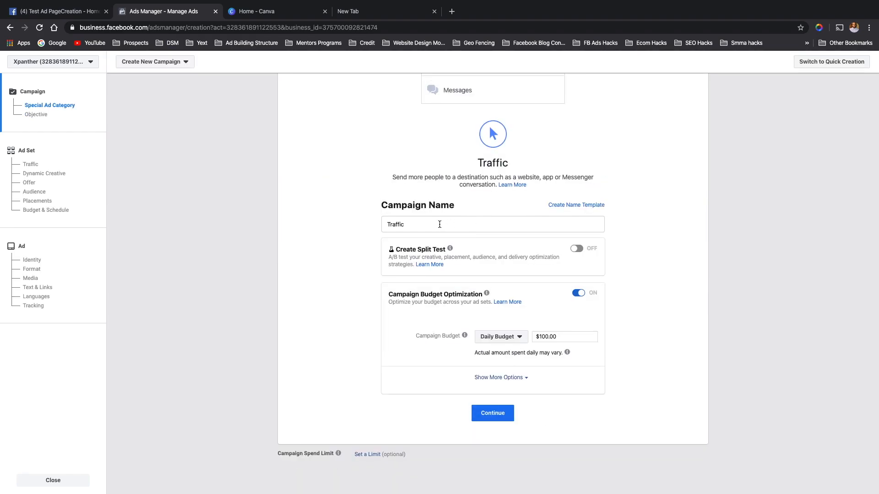
left_click(440, 224)
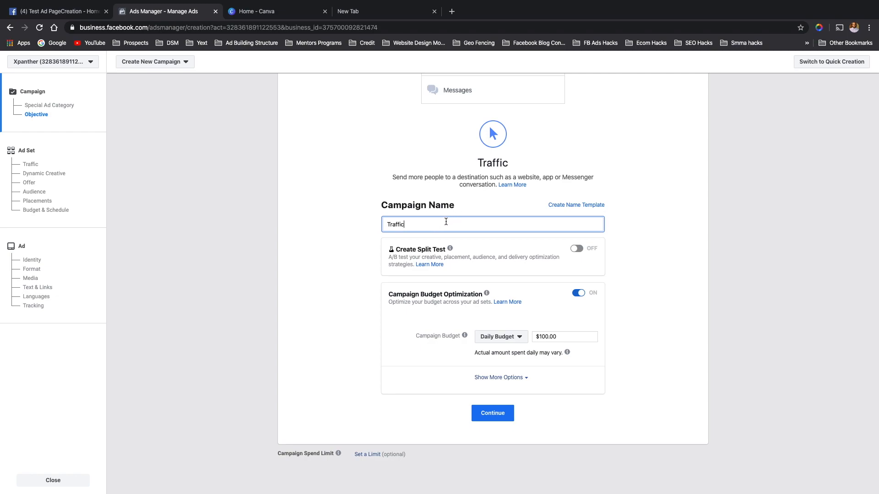
double_click(446, 222)
key("BackSpace")
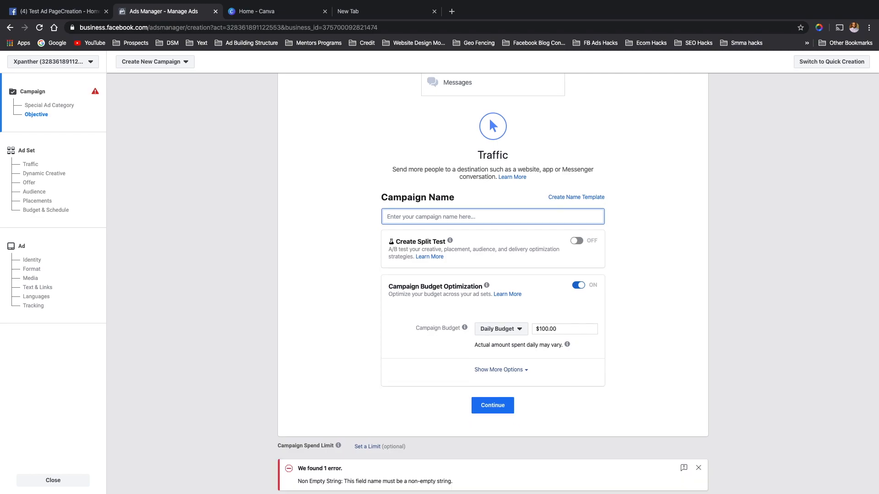
type("Footlocker")
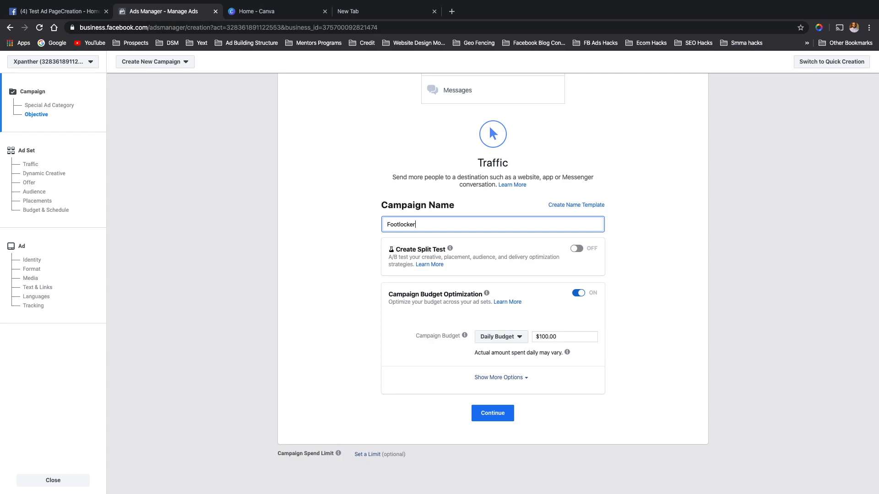
type("Shoes")
Step: Set the campaign's daily budget to $5.00, keeping the Daily Budget type
mouse_move(486, 294)
left_click(517, 337)
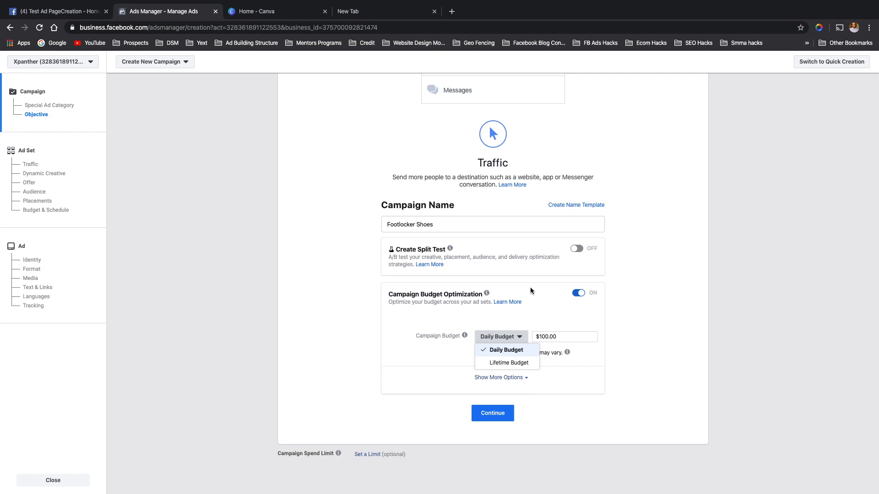
left_click(533, 324)
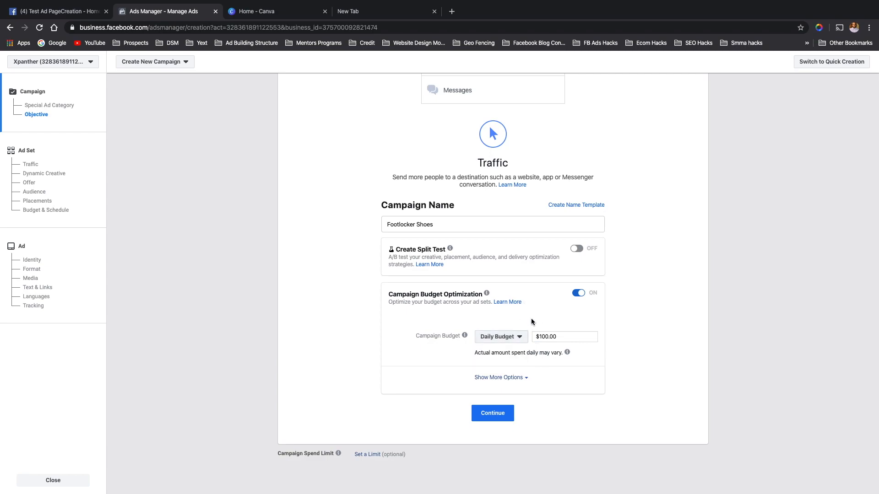
triple_click(554, 336)
key("BackSpace")
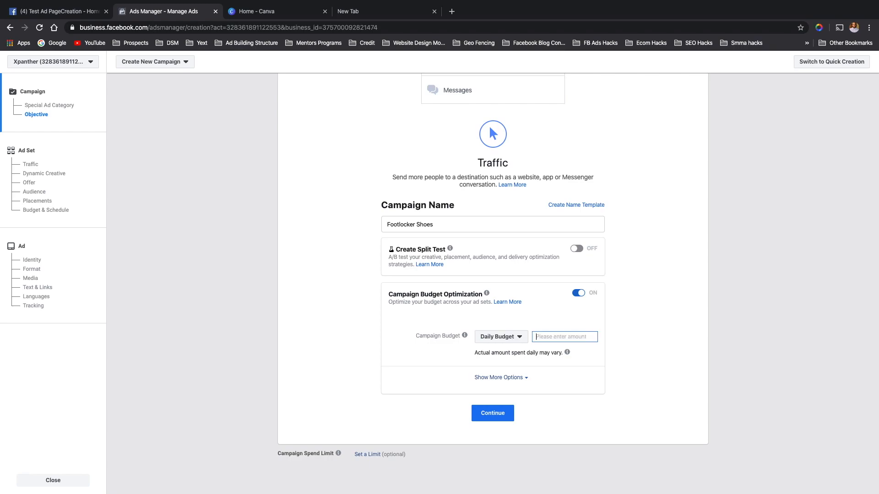
type("5.0")
left_click(533, 305)
left_click(513, 341)
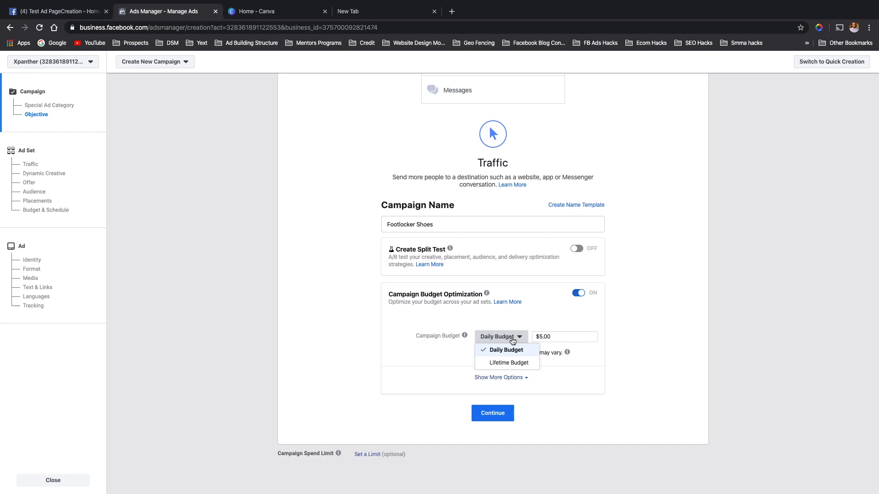
left_click(523, 306)
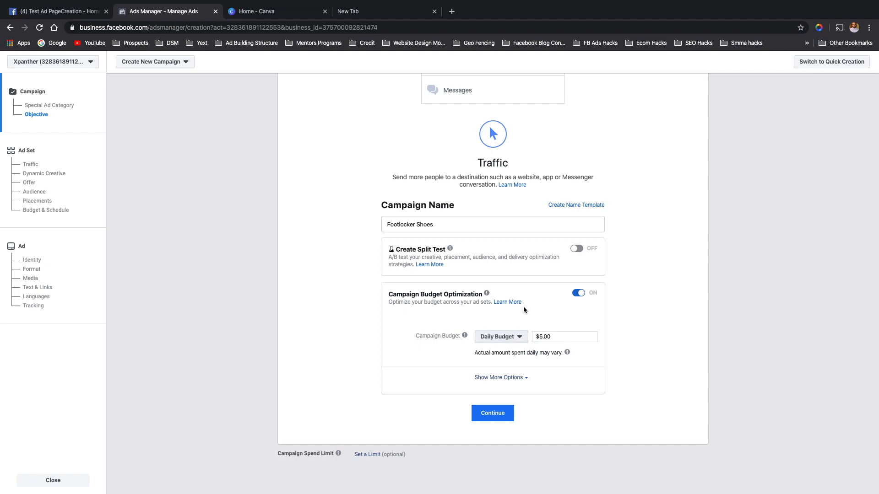
Step: Show the additional budget options, check the Campaign Bid Strategy explanation and continue to the ad set
left_click(528, 378)
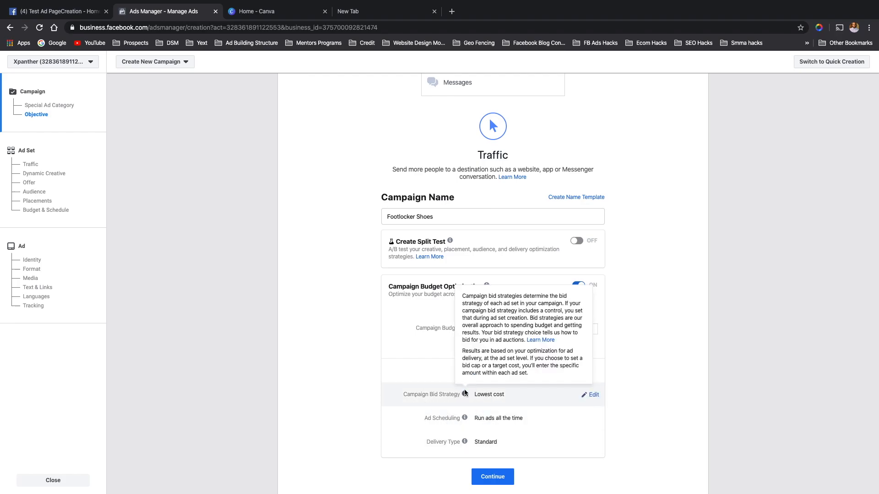
mouse_move(464, 394)
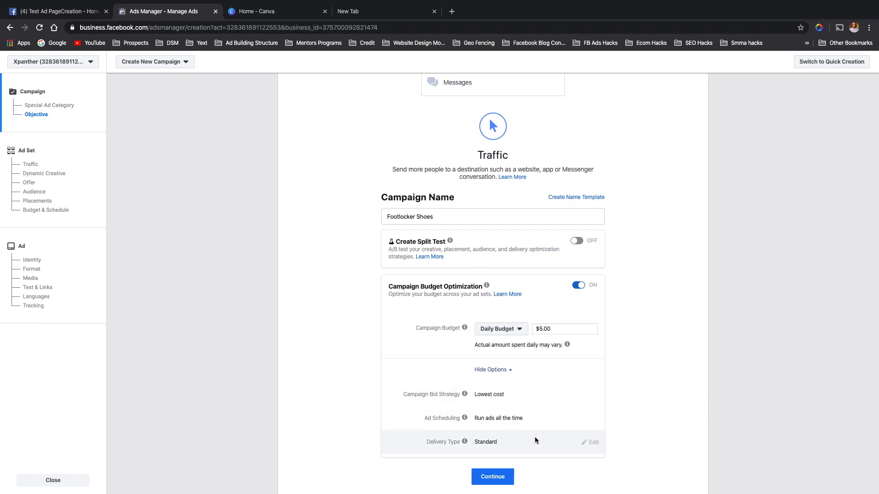
left_click(498, 478)
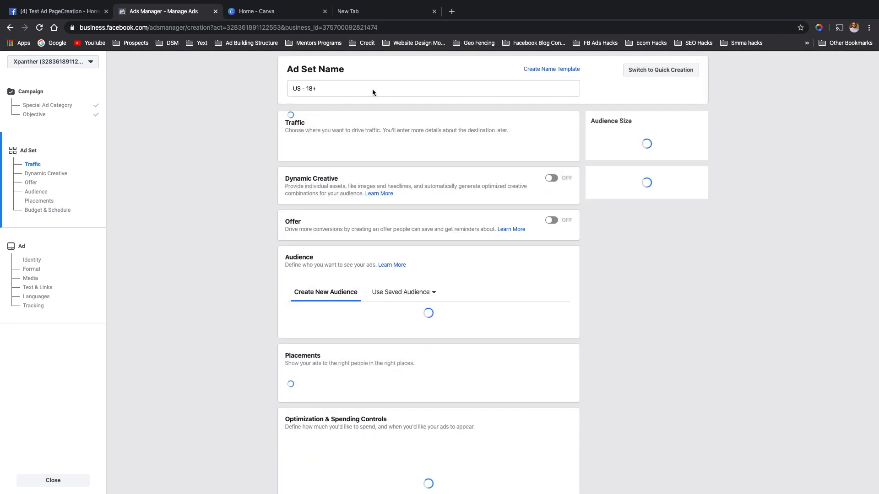
Step: Rename the ad set as "Footlocker.com-shoe"
triple_click(366, 88)
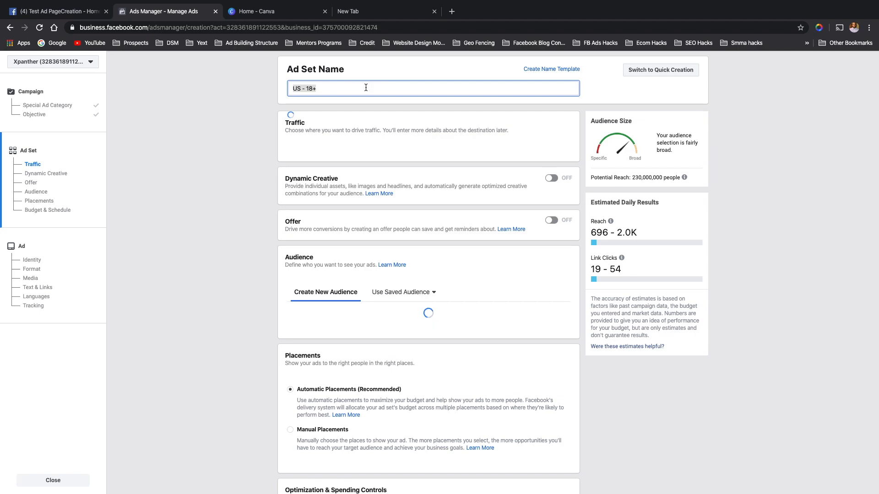
key("BackSpace")
type("F")
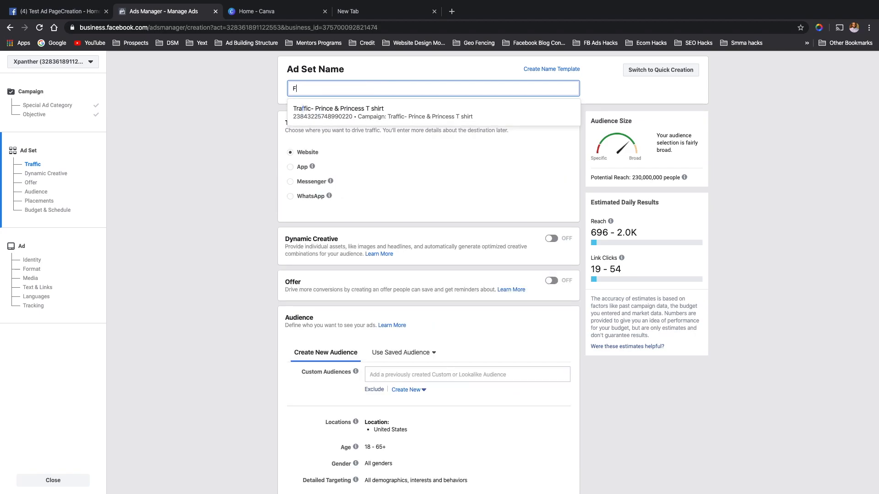
type("oot")
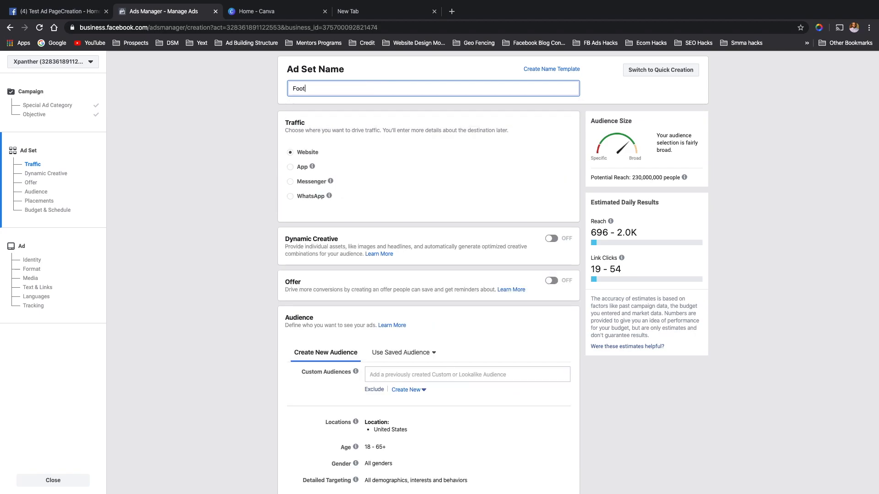
type("locker.com-shoe")
Step: Edit the audience locations and include the city of Detroit, Michigan in place of the whole United States
scroll(576, 317, "down", 3)
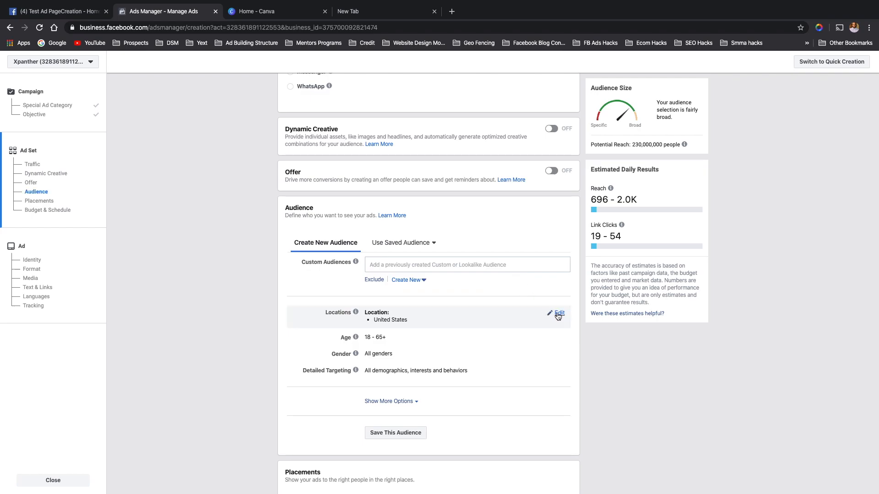
left_click(557, 313)
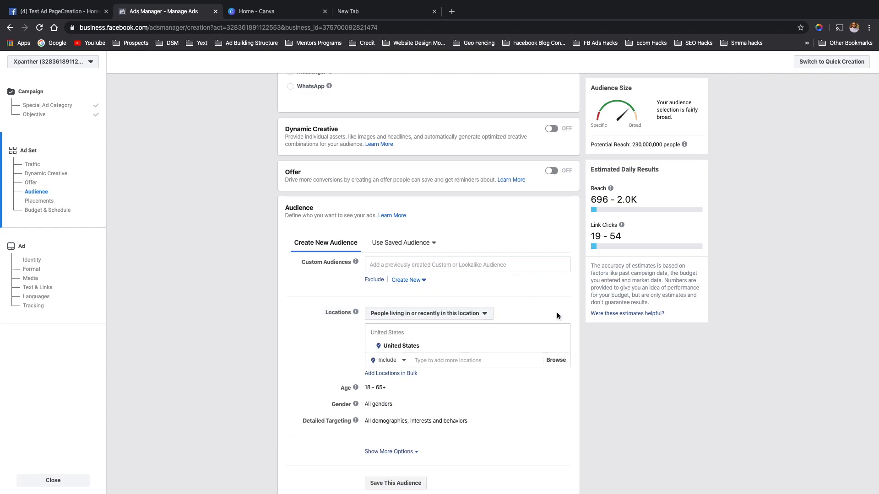
left_click(448, 360)
type("detroit")
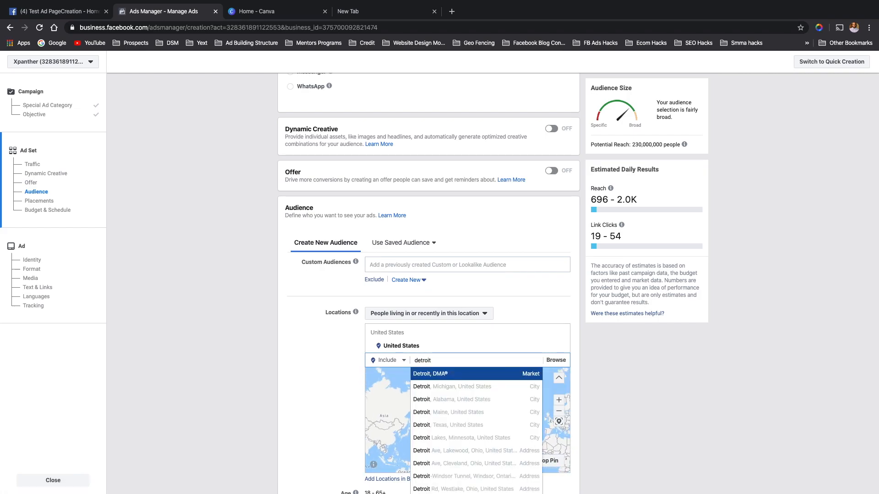
left_click(450, 386)
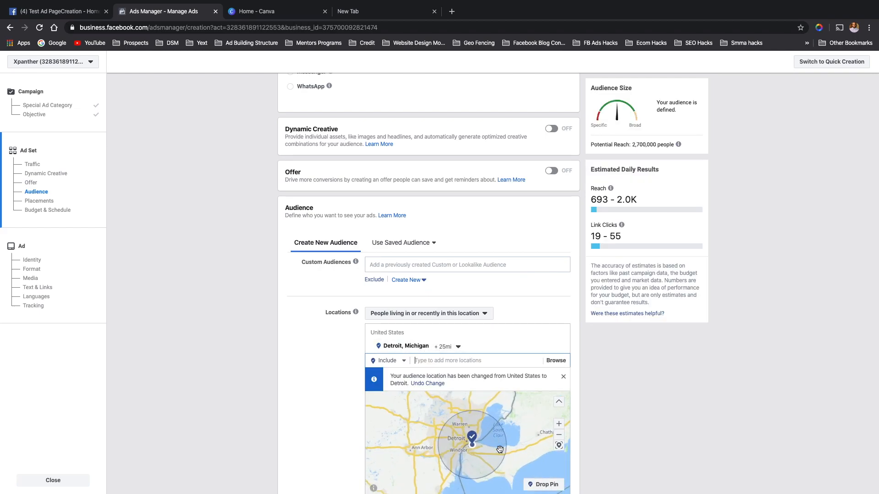
Step: Exclude the country Canada from the audience locations
scroll(595, 432, "down", 2)
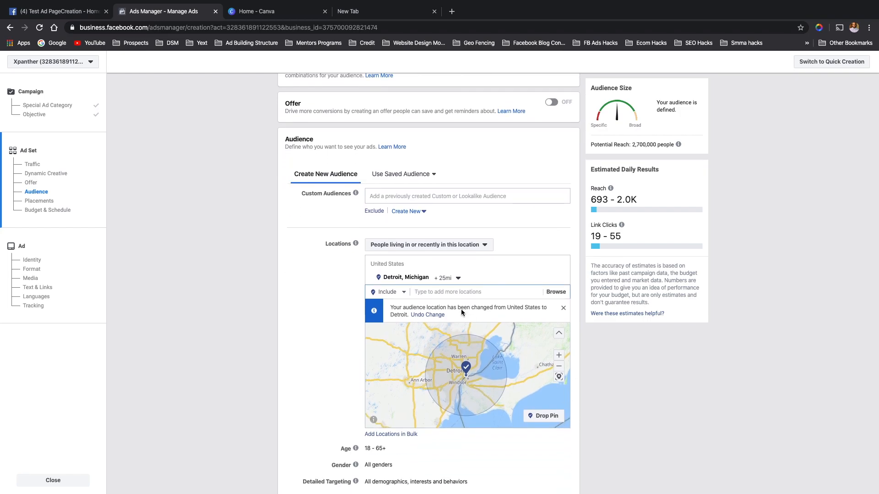
left_click(401, 292)
left_click(389, 315)
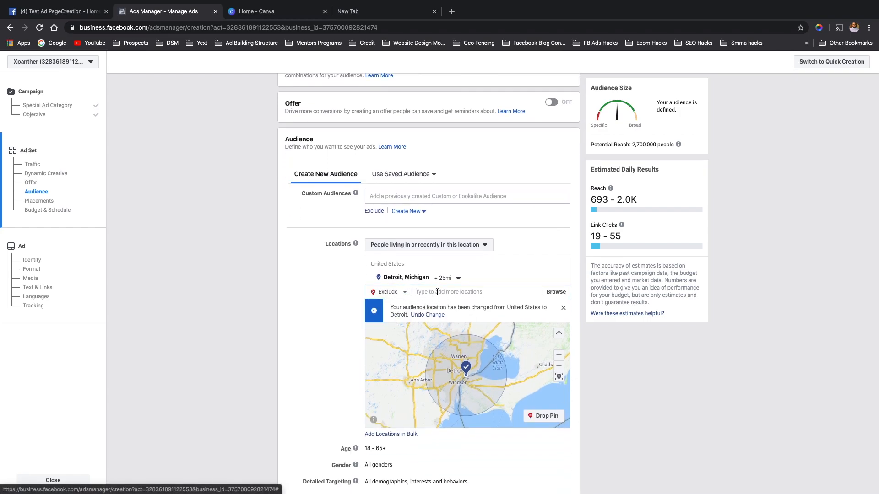
type("caa")
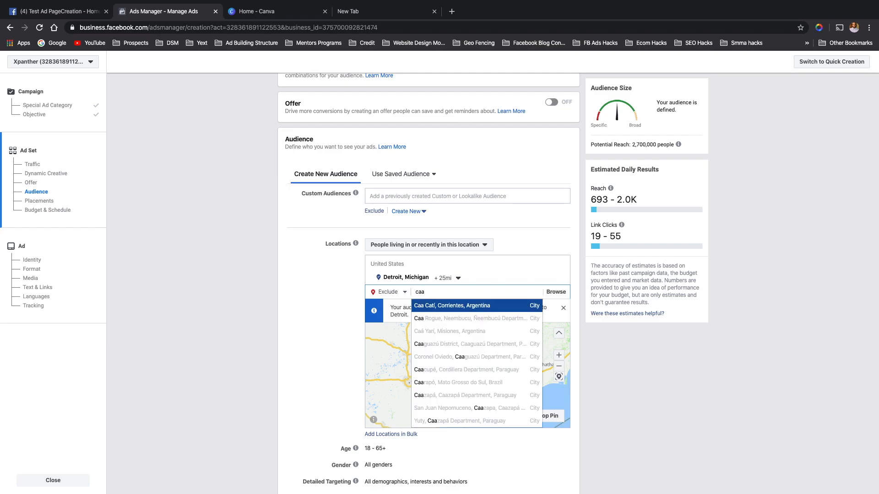
key("BackSpace")
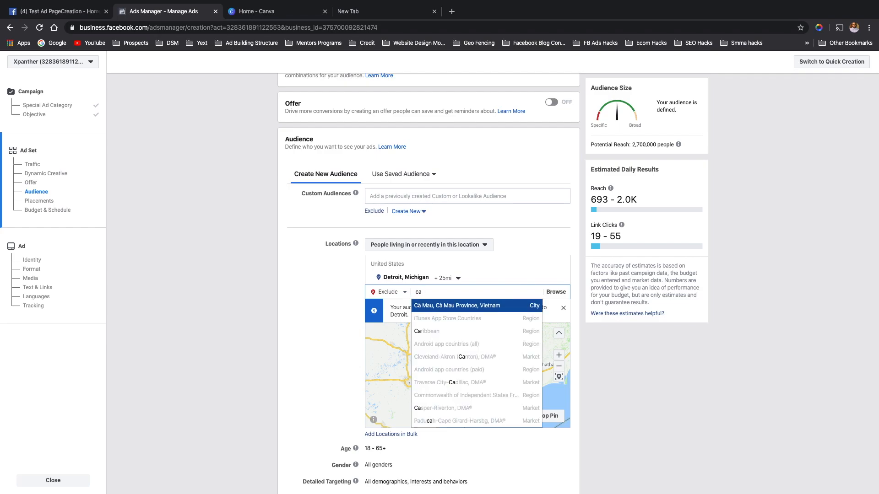
type("nada")
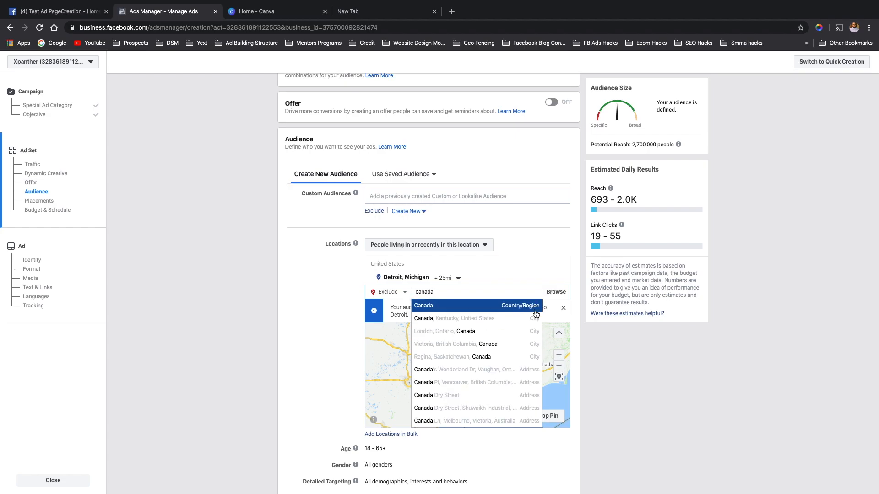
left_click(499, 306)
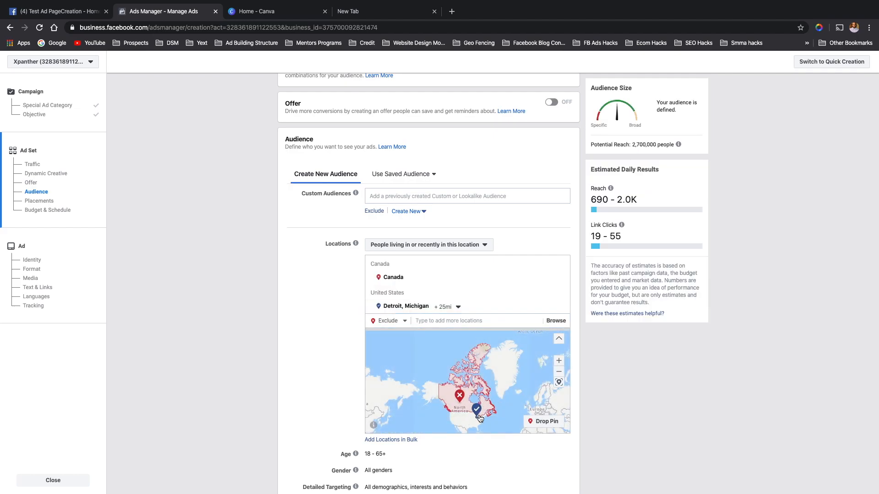
Step: Examine the included Detroit, Michigan area and the excluded Canada region on the audience locations map
left_click(558, 364)
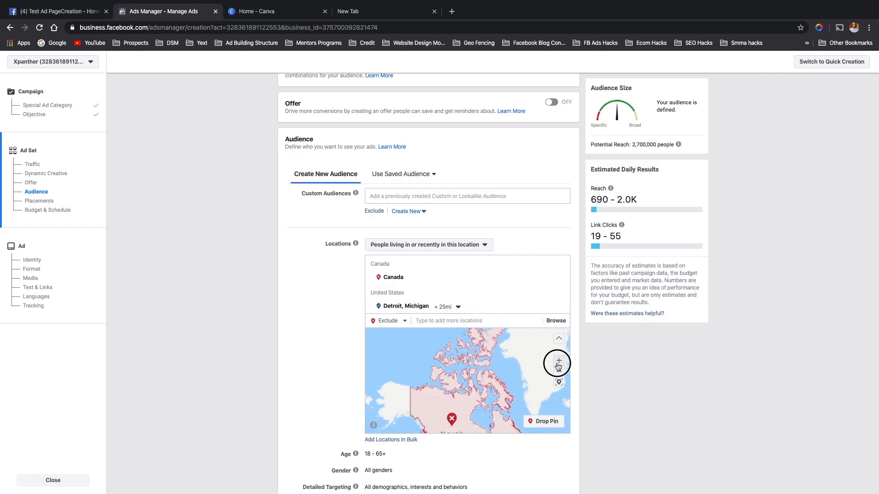
left_click(558, 364)
scroll(504, 393, "down", 5)
left_click_drag(504, 384, 500, 349)
left_click(559, 361)
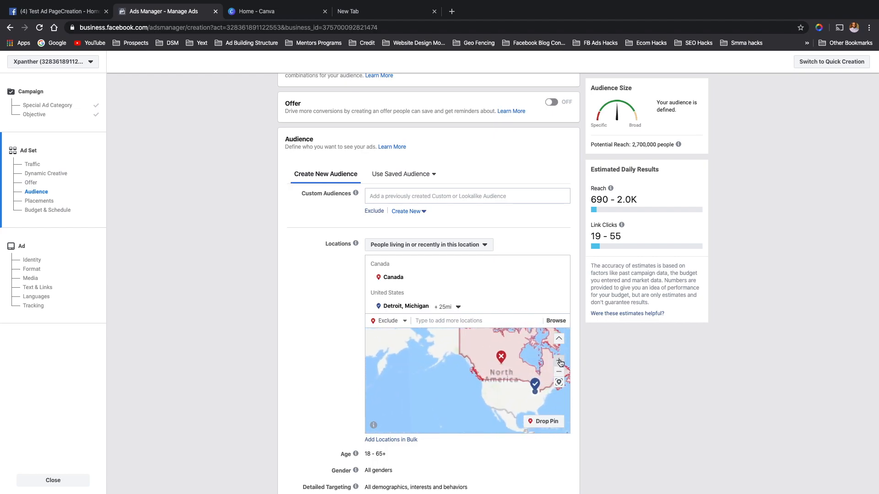
left_click(559, 362)
left_click_drag(527, 406, 414, 386)
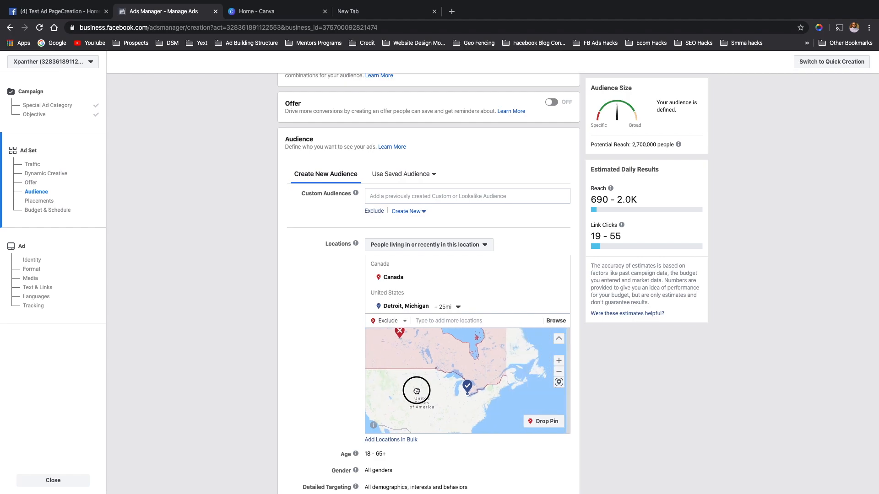
left_click(557, 361)
left_click(558, 361)
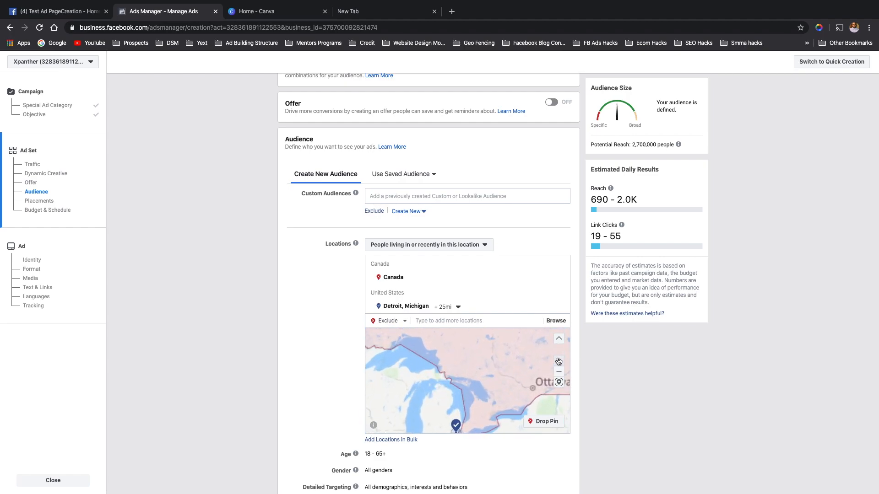
left_click(558, 362)
left_click(559, 383)
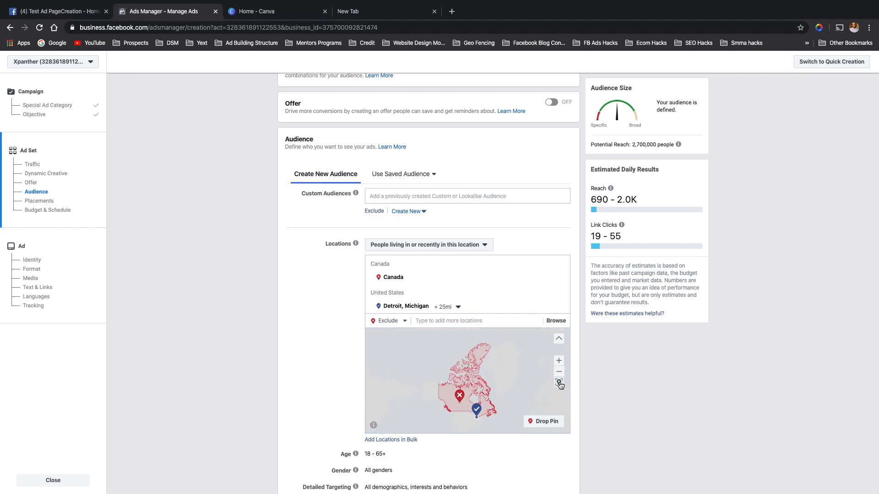
left_click(558, 361)
left_click(559, 362)
left_click_drag(498, 389, 495, 350)
left_click_drag(485, 388, 481, 347)
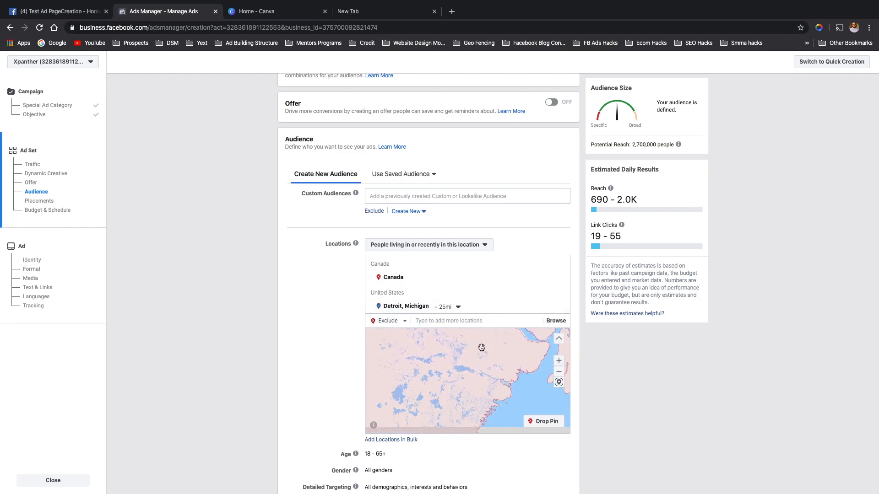
left_click(558, 372)
left_click_drag(462, 385, 462, 334)
left_click_drag(470, 369, 427, 345)
left_click_drag(531, 383, 511, 375)
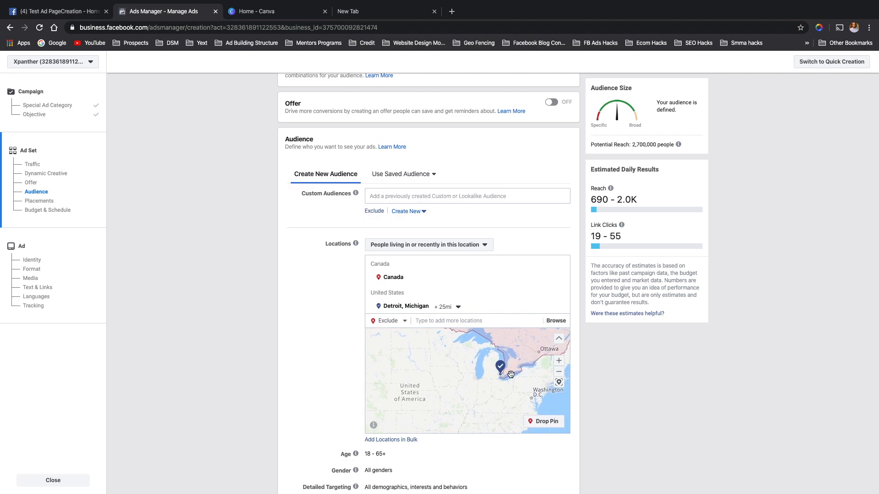
left_click(558, 361)
left_click(559, 361)
left_click(560, 362)
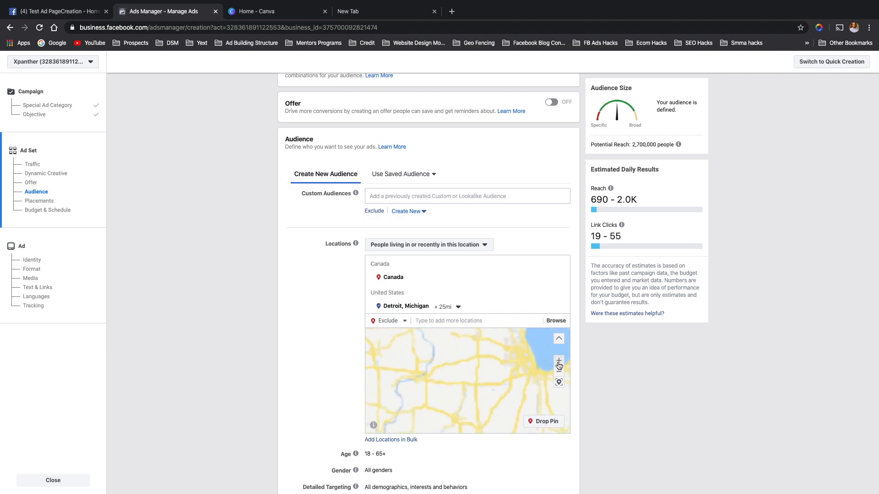
left_click_drag(493, 355, 367, 355)
left_click_drag(520, 372, 478, 372)
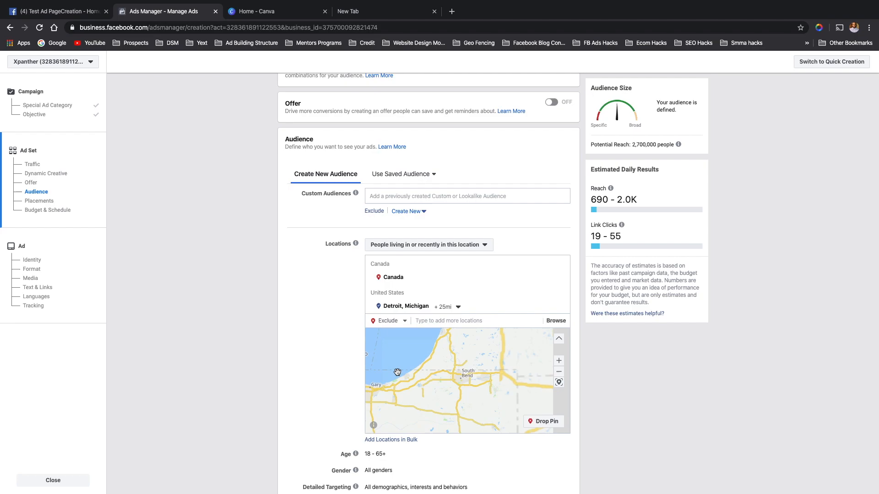
left_click(561, 379)
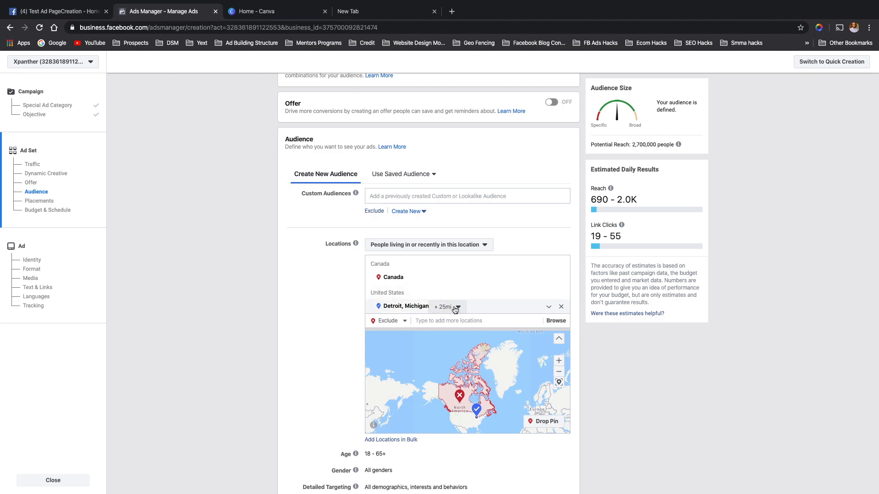
Step: Exclude the city of Canton, Michigan from the audience locations
left_click(453, 322)
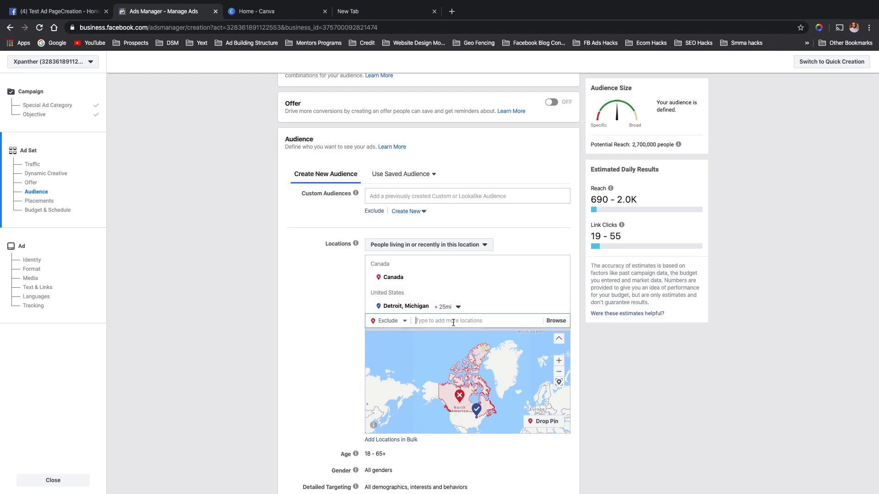
type("ca")
type("nton")
key("BackSpace")
type("on")
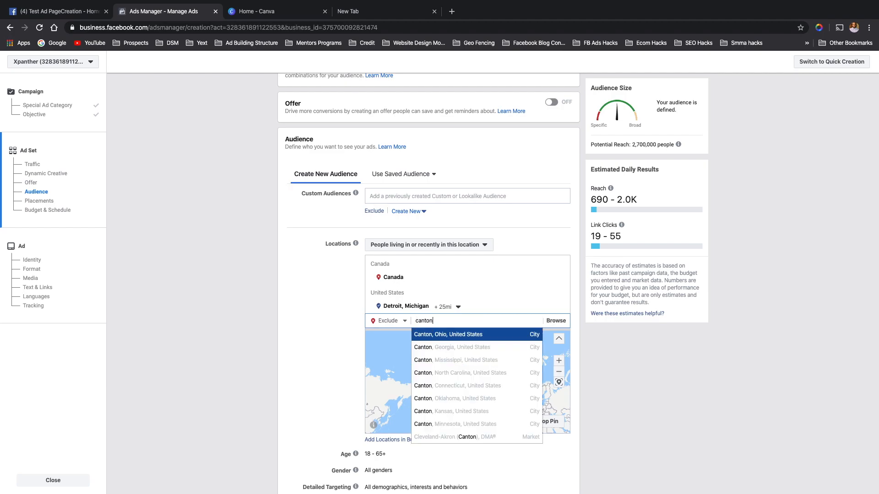
type(" mich")
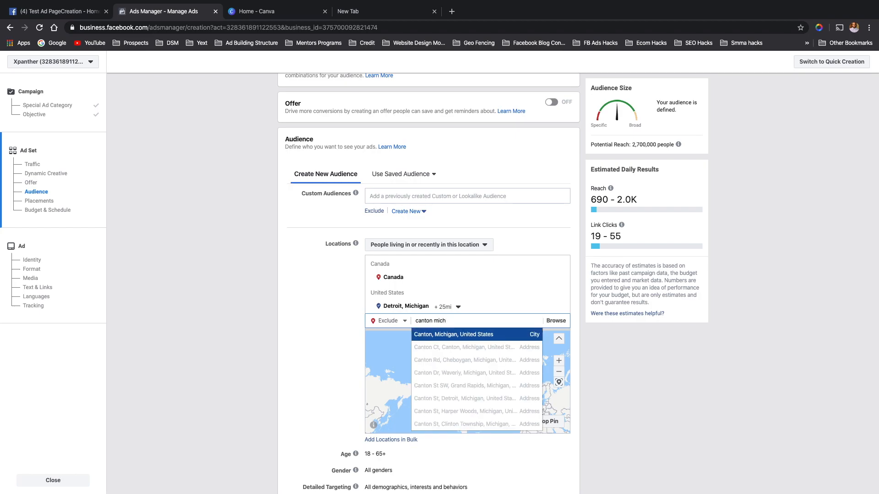
left_click(442, 335)
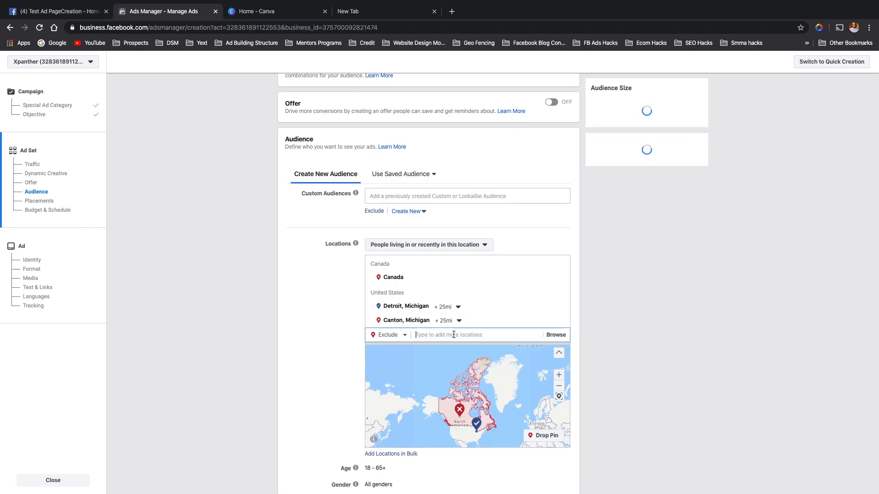
Step: Switch the mode for adding locations to Include and remove Canton, Michigan from the location list
left_click(389, 335)
left_click(378, 351)
mouse_move(463, 321)
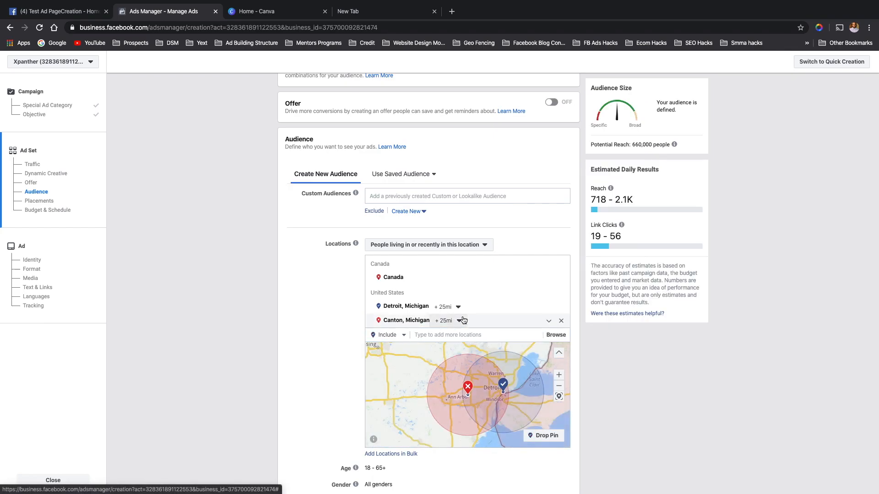
left_click(560, 323)
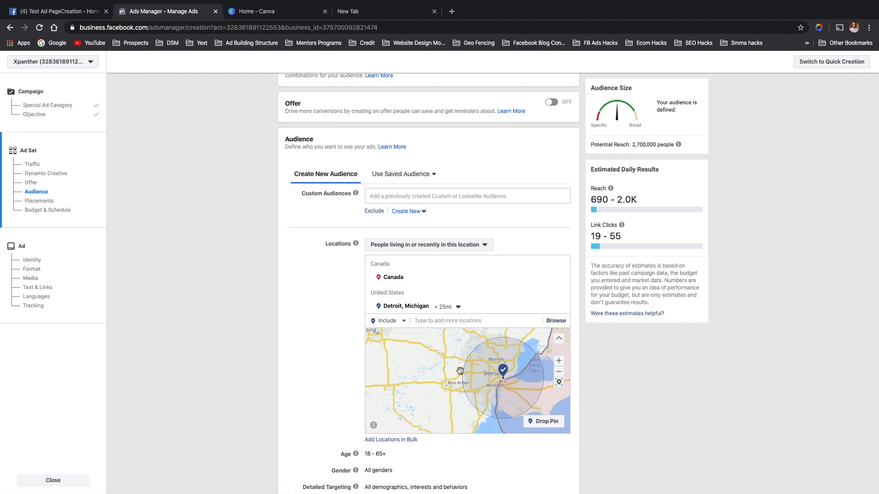
Step: Include the city of Ann Arbor, Michigan in the audience locations
left_click(433, 322)
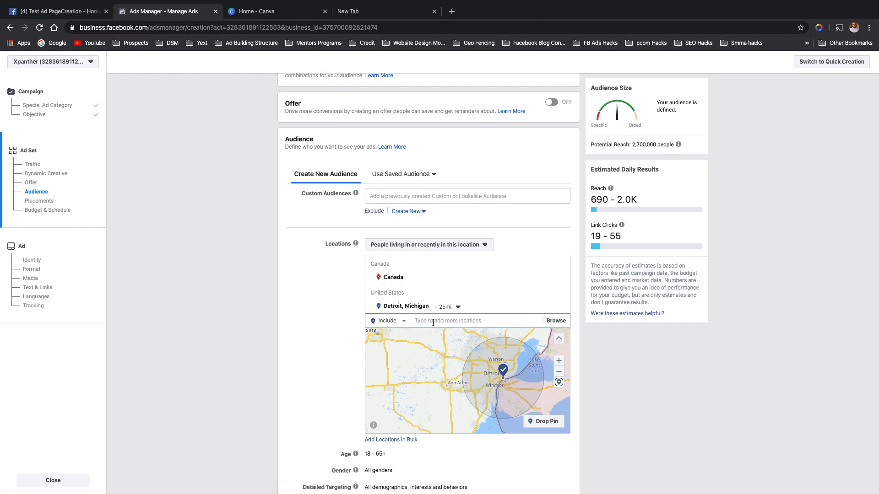
type("ann arbor")
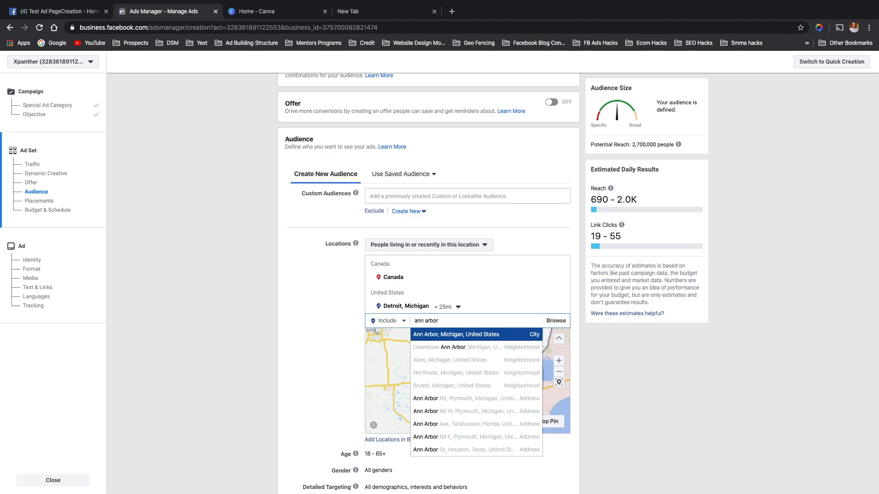
left_click(433, 335)
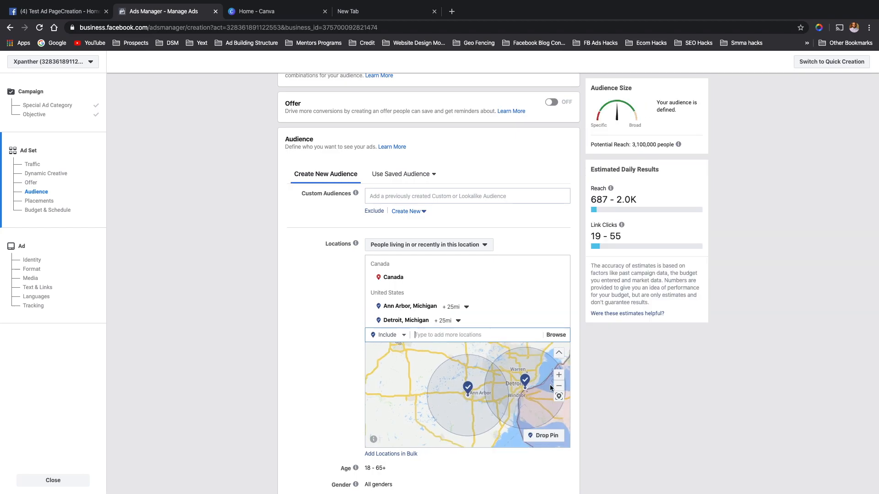
Step: Set the targeting radius to 15 mi around Ann Arbor and 18 mi around Detroit
left_click(466, 308)
left_click_drag(468, 363, 464, 362)
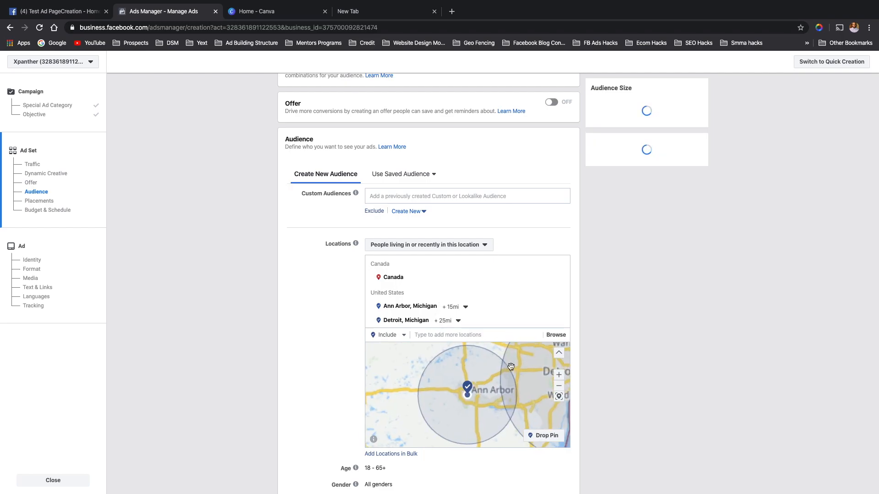
left_click(458, 321)
left_click_drag(459, 373, 457, 377)
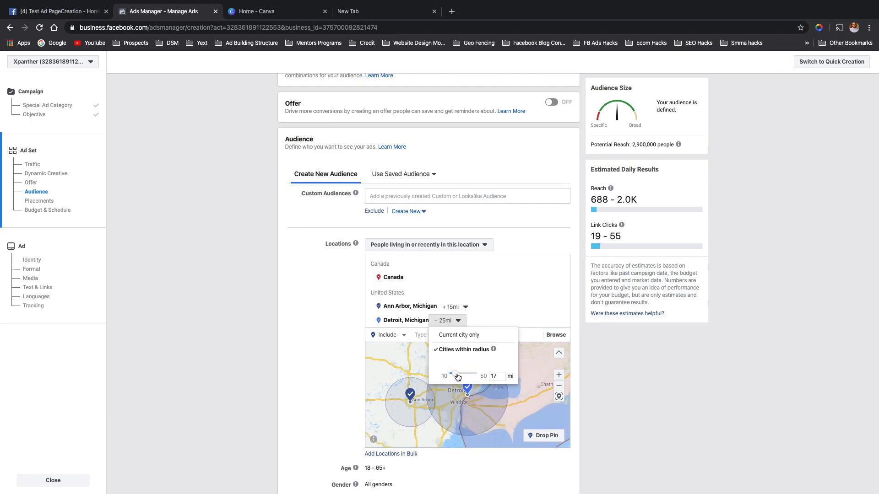
left_click(457, 320)
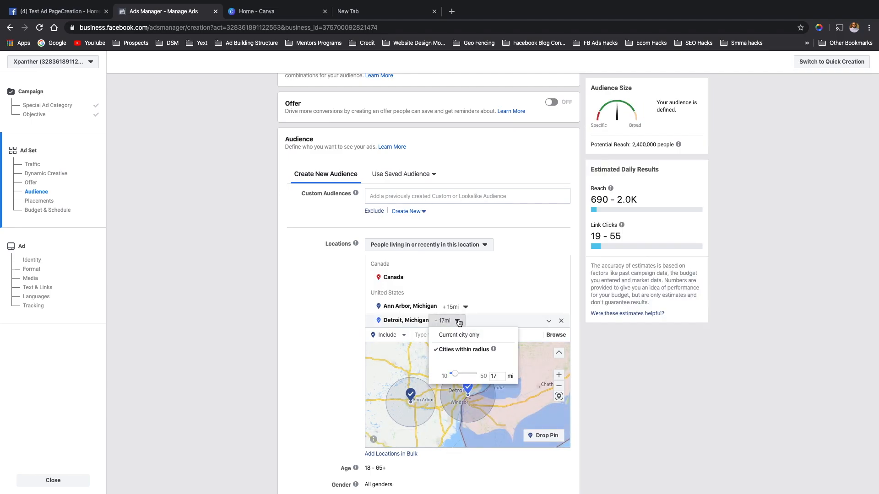
left_click_drag(455, 373, 457, 376)
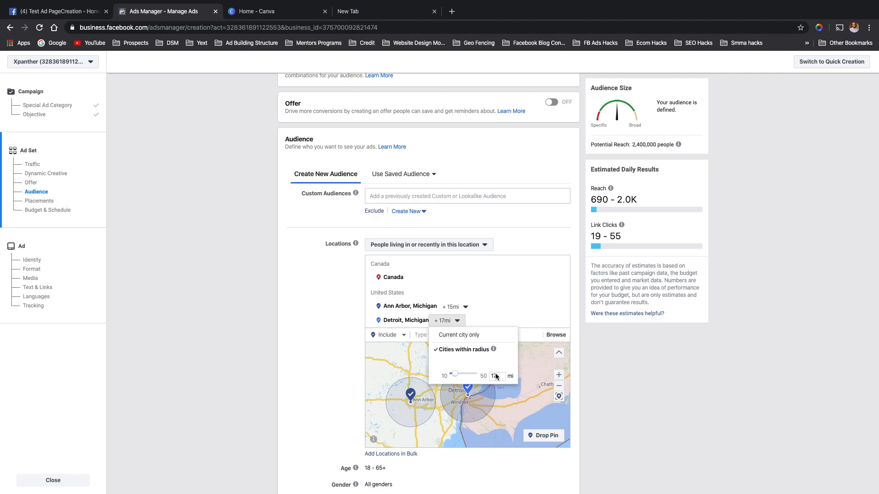
left_click_drag(453, 375, 460, 373)
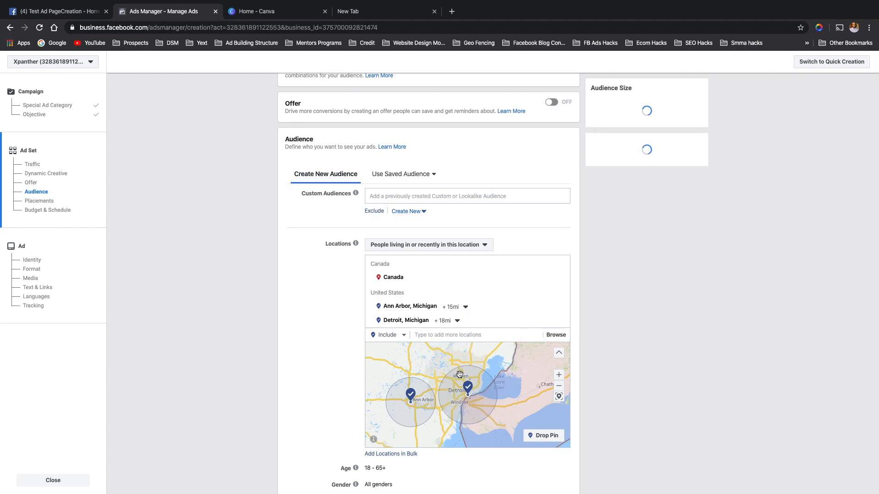
Step: Set the targeting radius to 16 mi around Ann Arbor and 19 mi around Detroit
left_click(465, 308)
left_click_drag(464, 360, 466, 364)
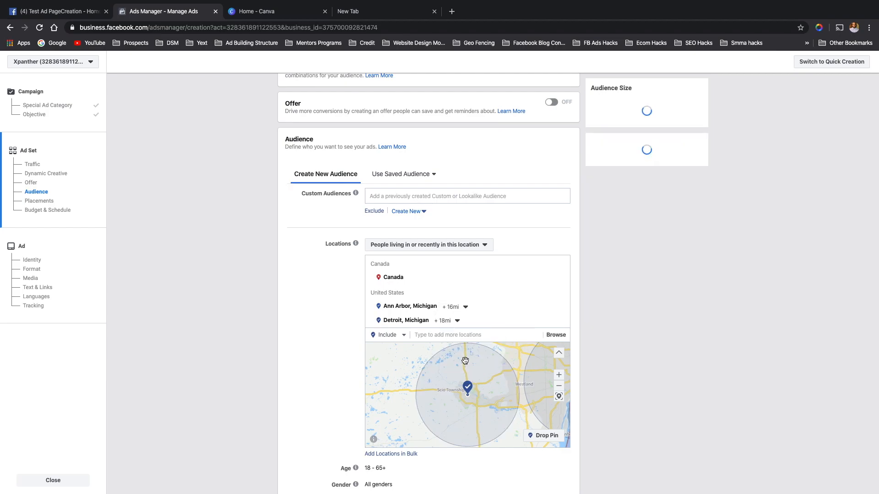
left_click(456, 321)
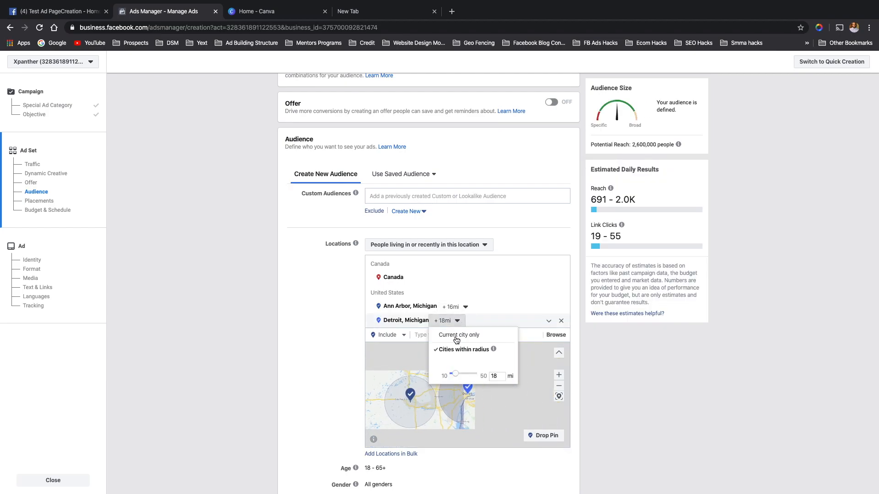
left_click_drag(456, 372, 459, 374)
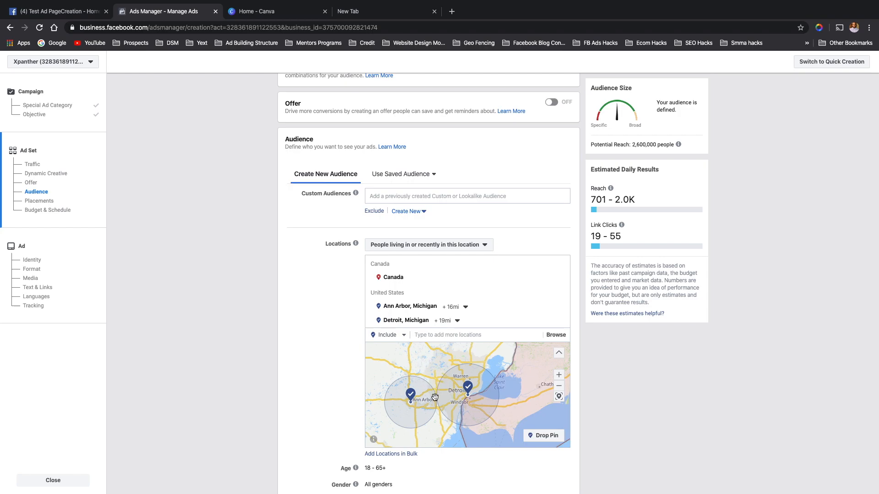
Step: Set the audience age range to 18 through 45
scroll(339, 408, "down", 3)
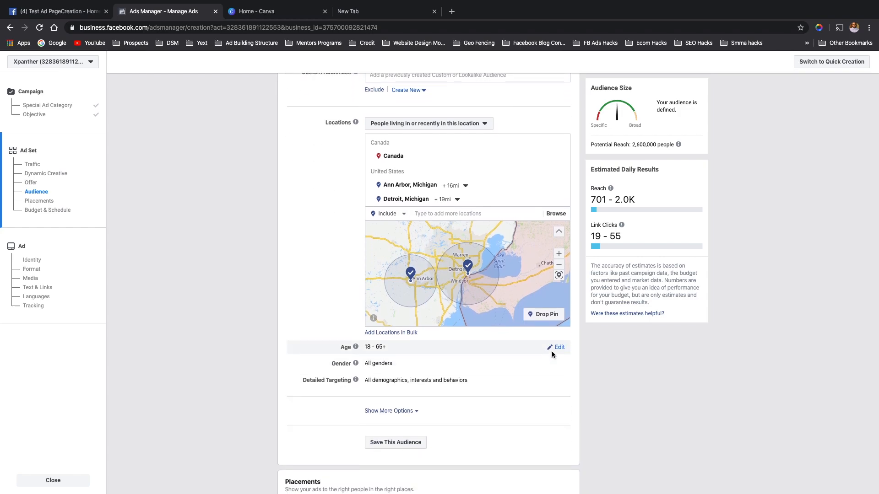
left_click(558, 348)
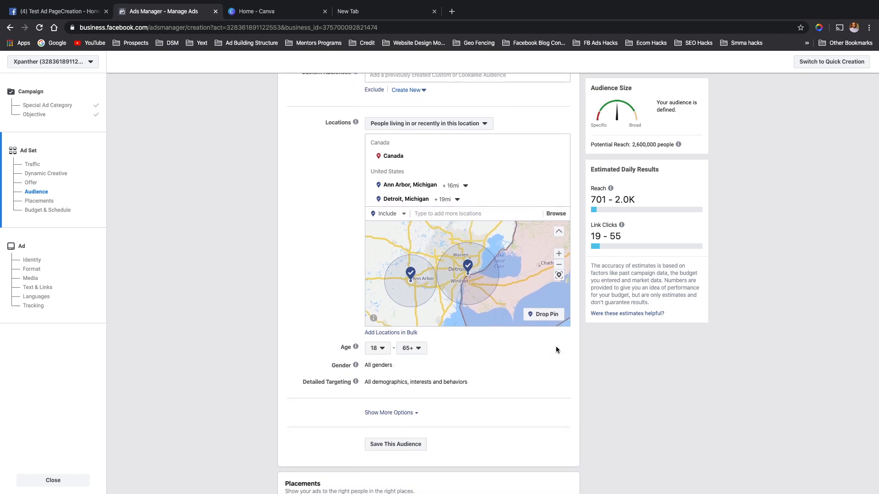
left_click(381, 350)
left_click(381, 428)
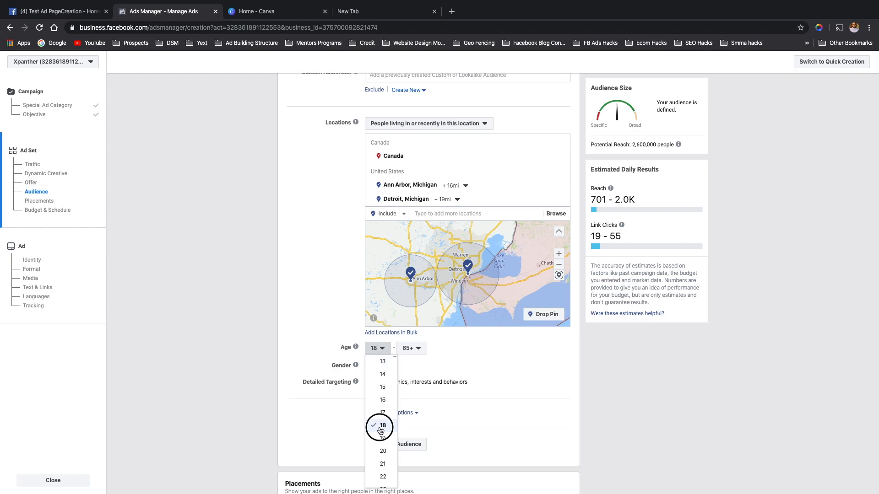
left_click(411, 348)
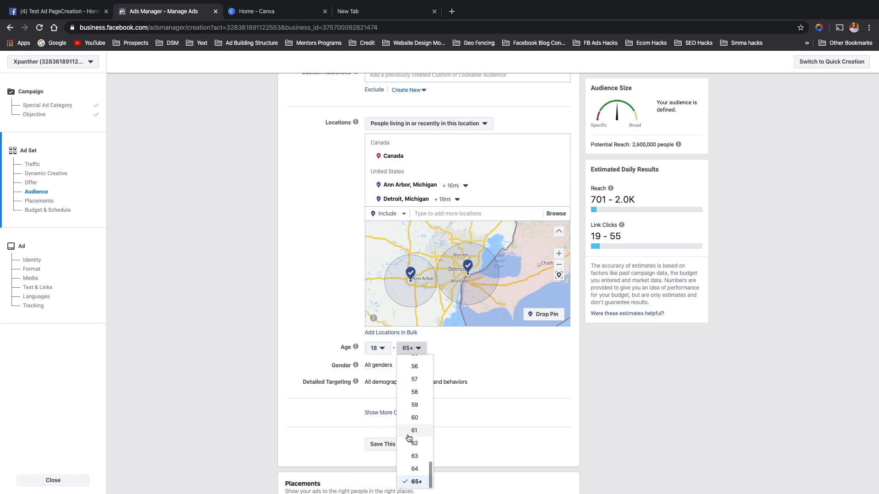
scroll(416, 402, "up", 5)
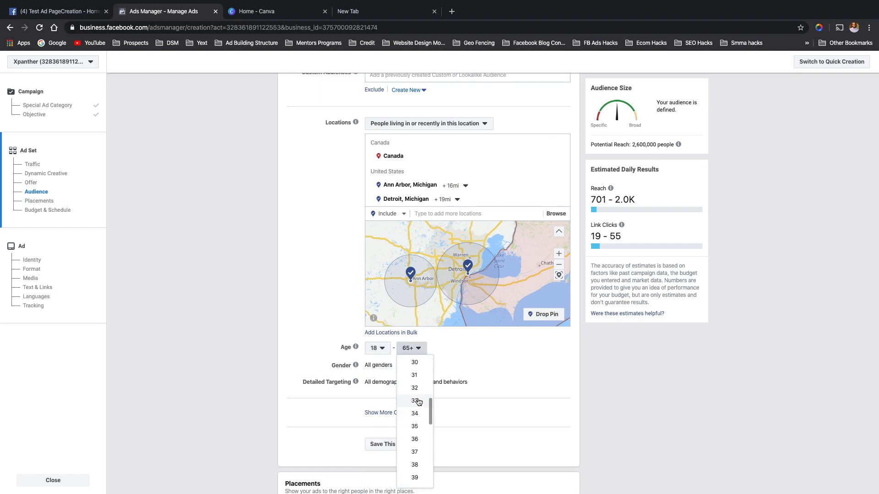
scroll(416, 430, "down", 1)
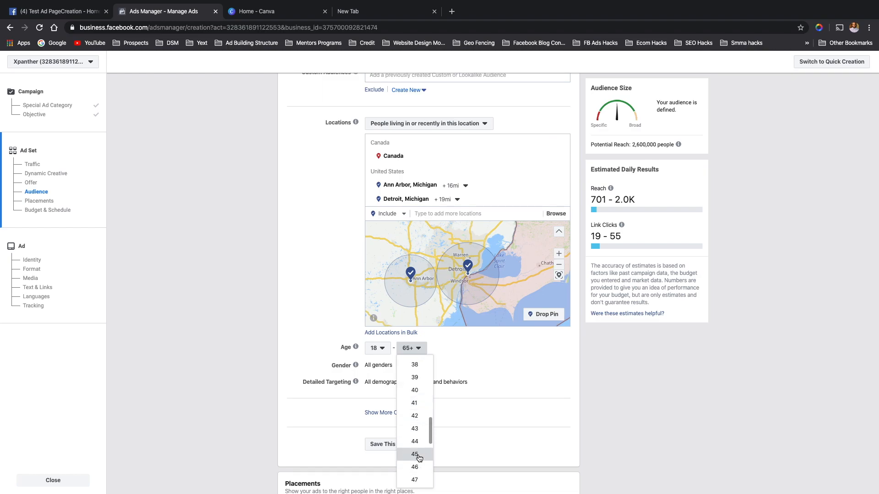
left_click(417, 454)
left_click(416, 349)
left_click(452, 352)
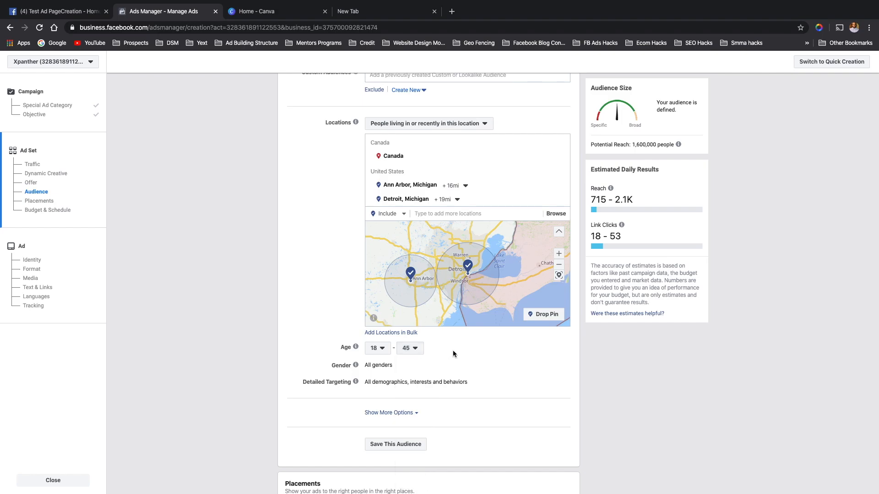
Step: Limit the audience gender to Women
left_click(557, 366)
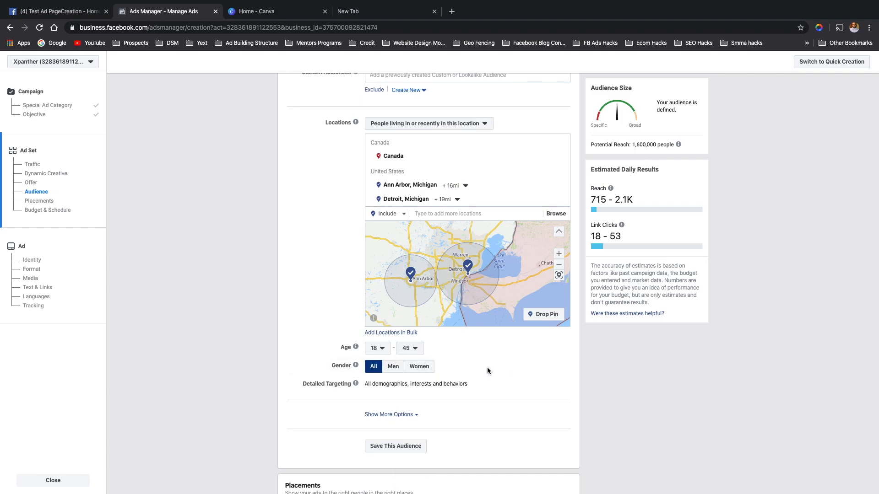
left_click(421, 367)
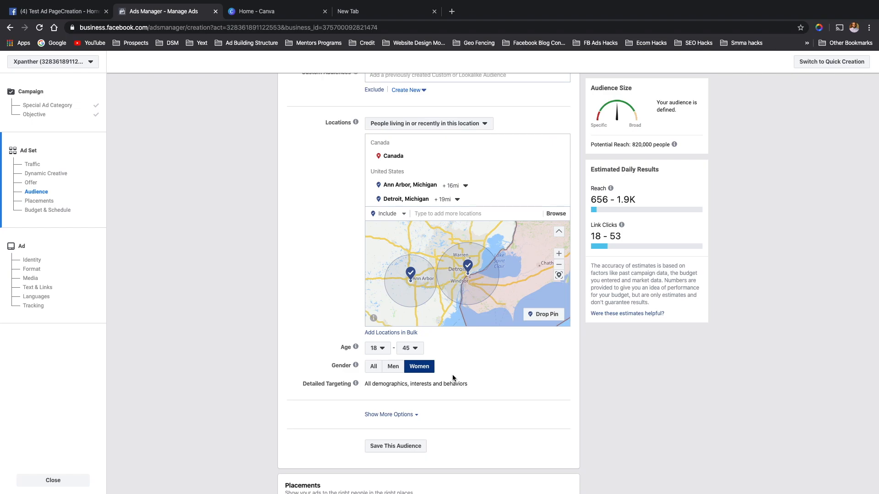
Step: Edit the audience's detailed targeting and include people interested in Beyoncé
mouse_move(484, 390)
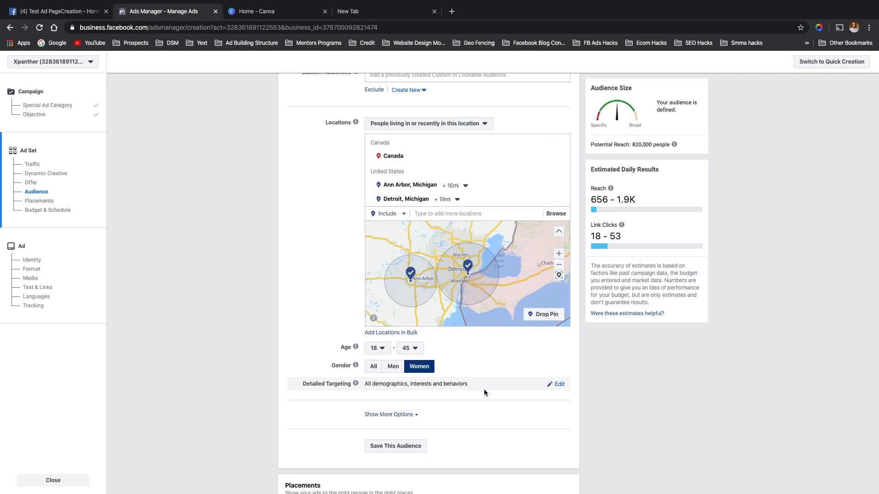
left_click(551, 386)
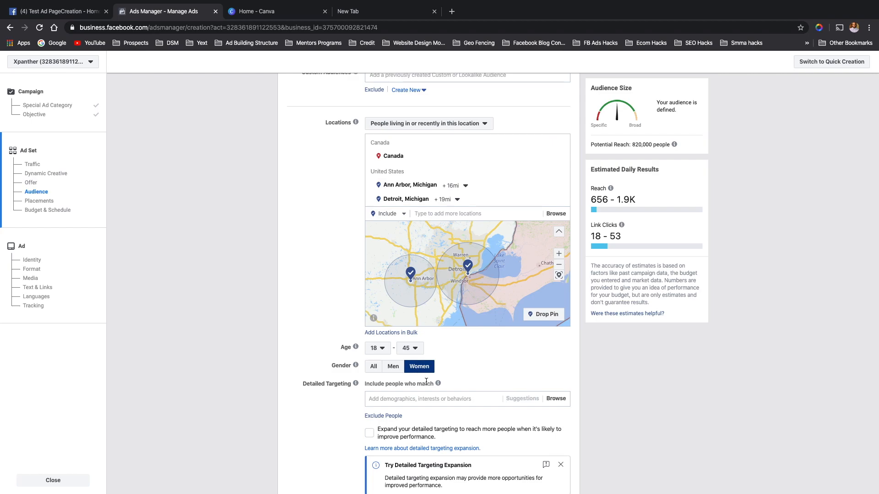
left_click(480, 398)
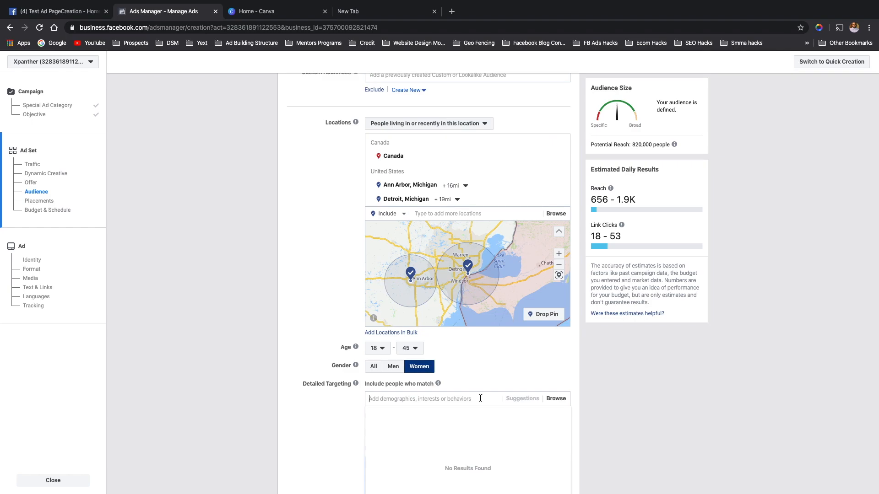
scroll(480, 361, "down", 1)
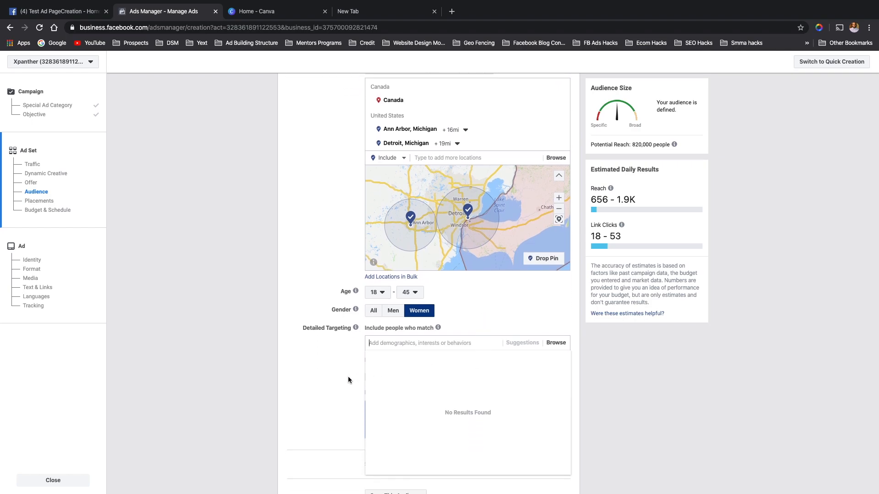
scroll(347, 380, "down", 1)
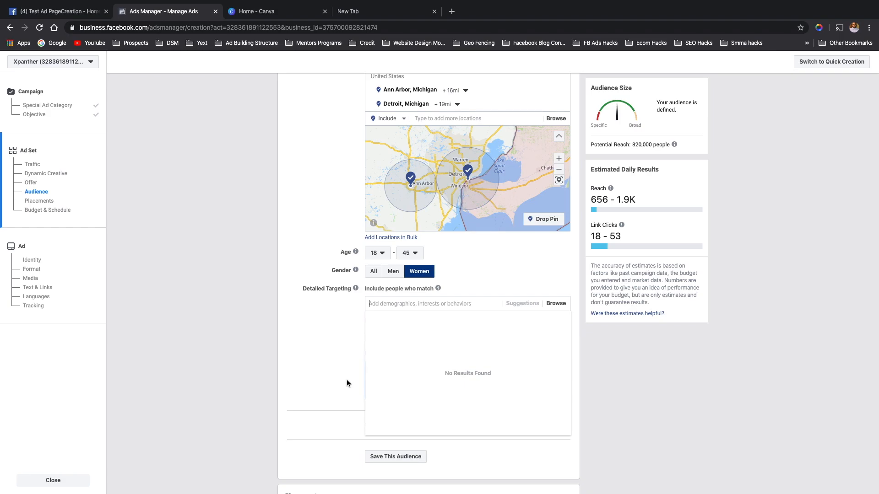
type("Beyonce")
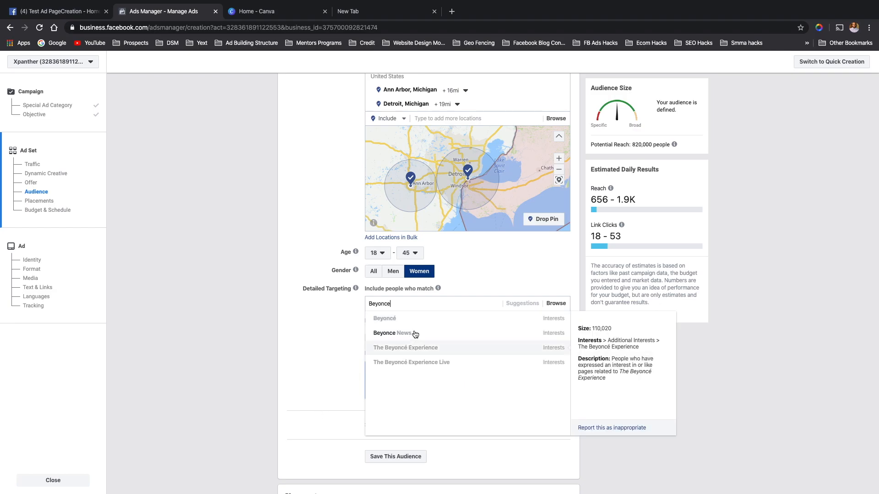
left_click(549, 321)
Step: Add the suggested interests Rihanna, Nicki Minaj, Drake (rapper) and Lady Gaga to the detailed targeting
left_click(520, 341)
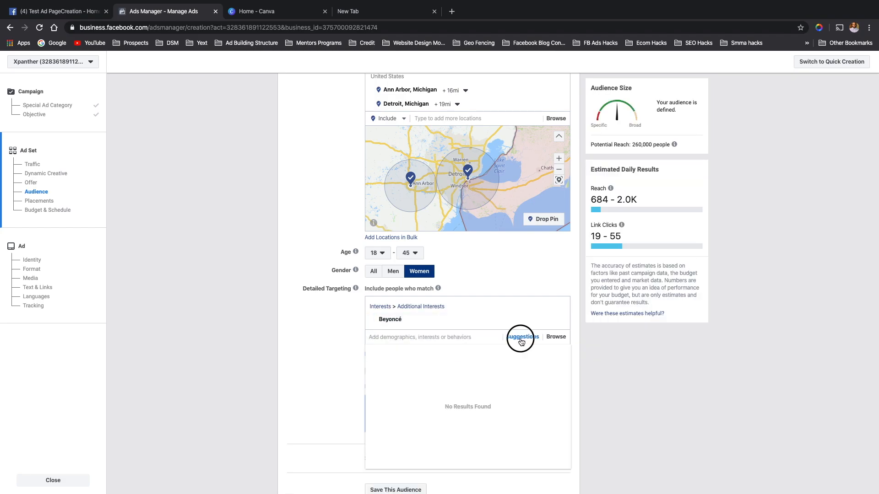
left_click(414, 356)
left_click(524, 350)
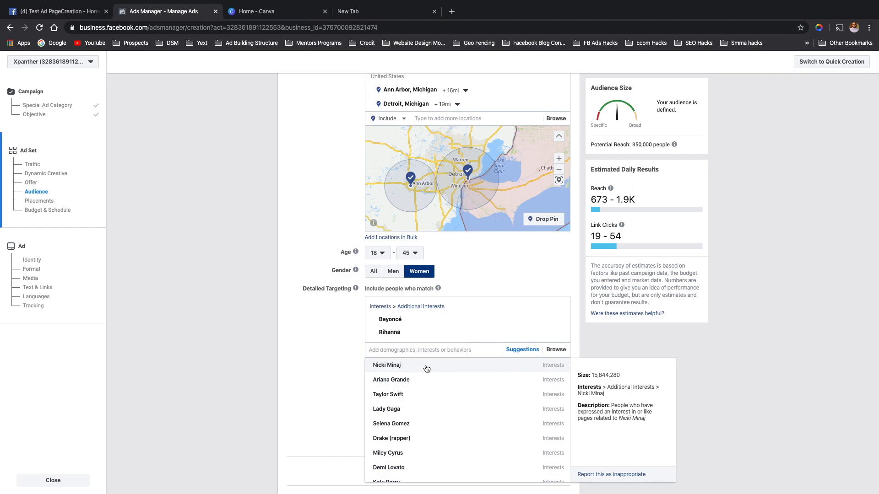
left_click(426, 369)
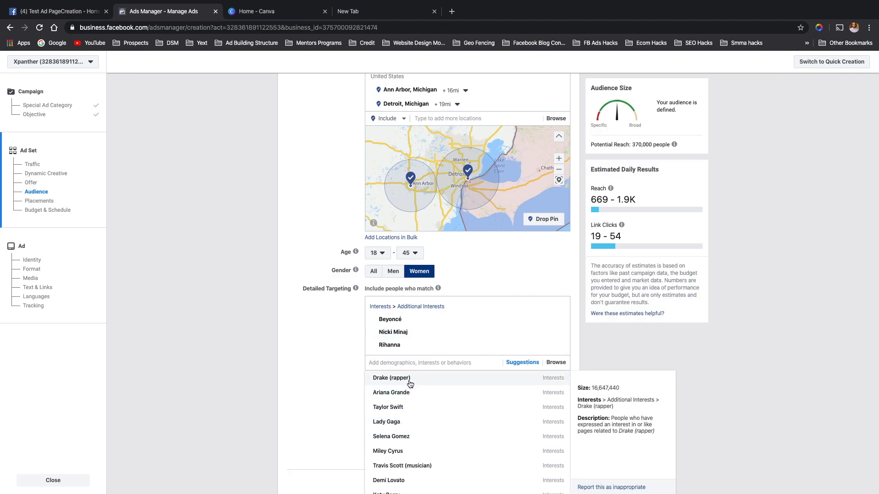
left_click(409, 383)
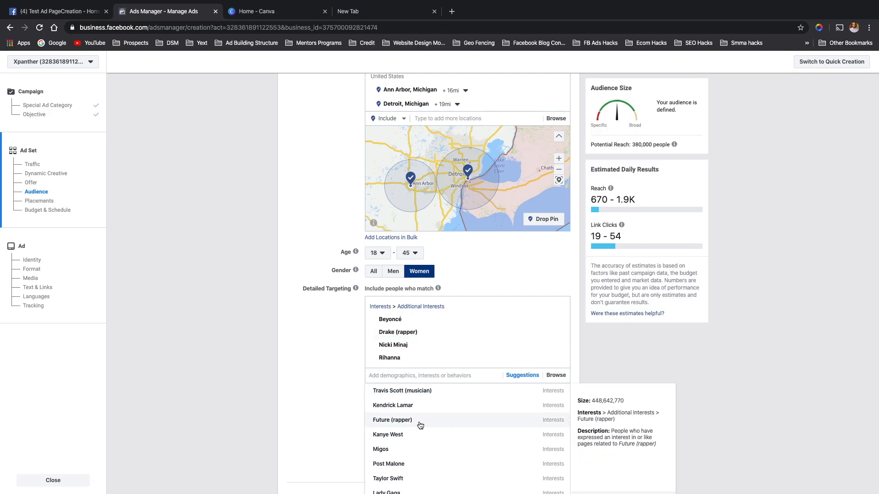
scroll(402, 455, "down", 1)
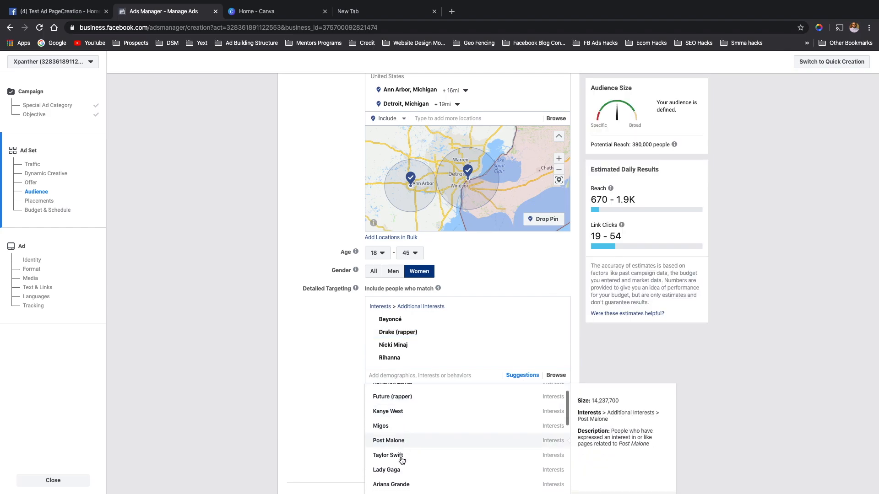
left_click(396, 472)
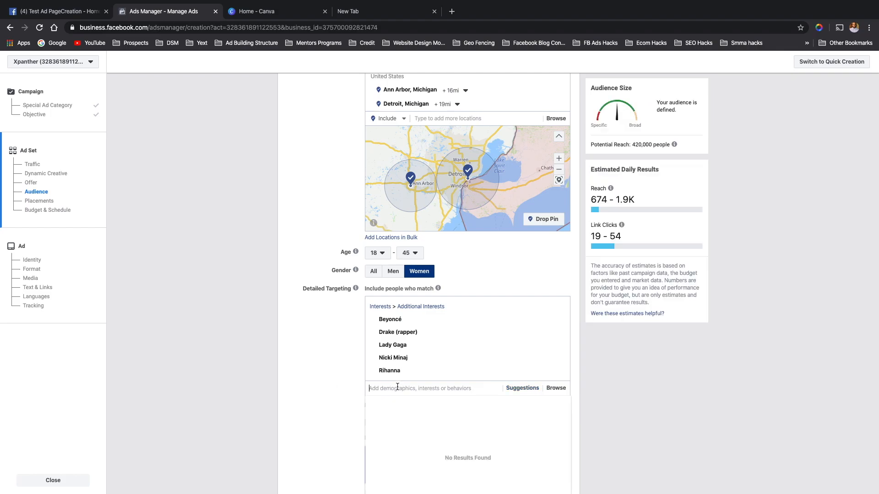
type("Ford")
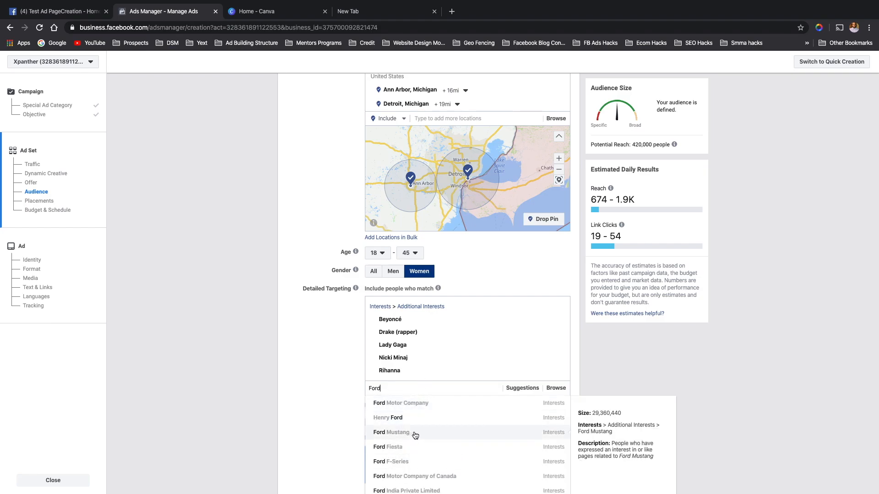
key("super+a")
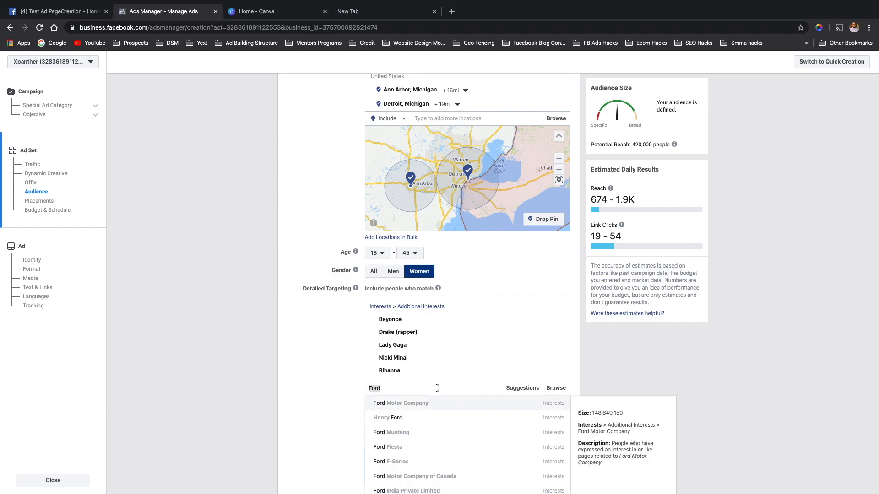
key("BackSpace")
Step: Add the brand interests Nike, Inc. and puma to the detailed targeting
type("nike")
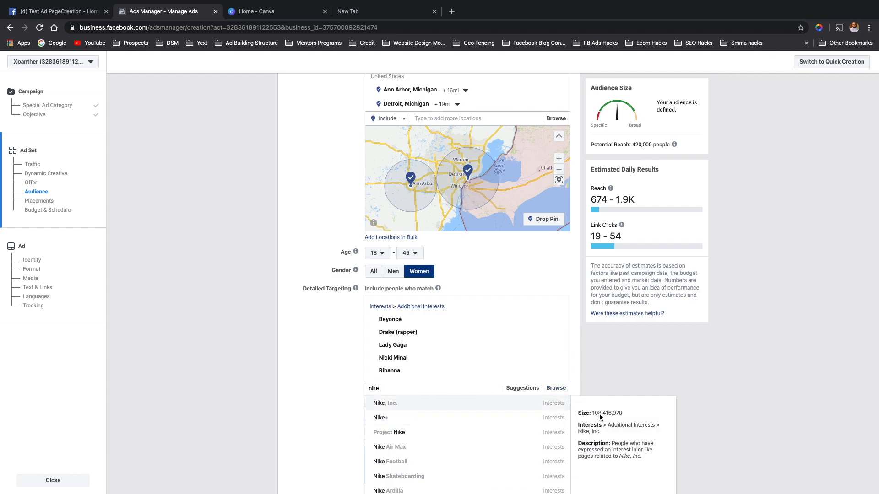
left_click(542, 405)
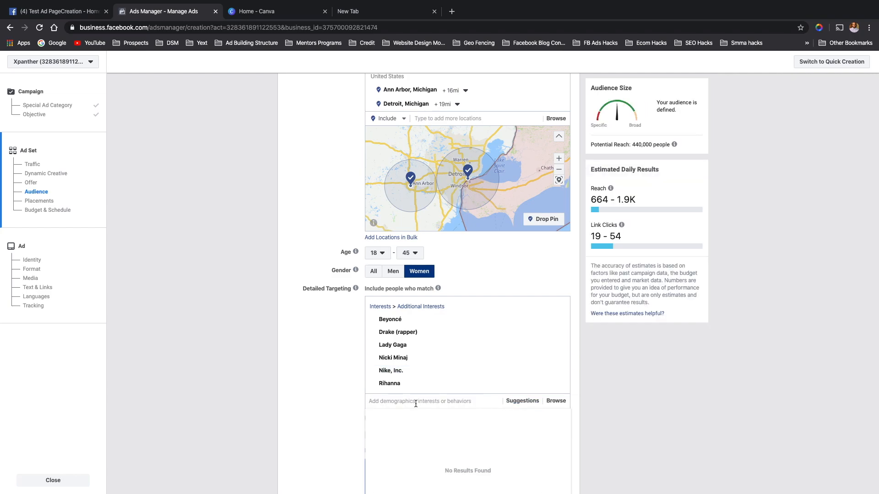
type("puma")
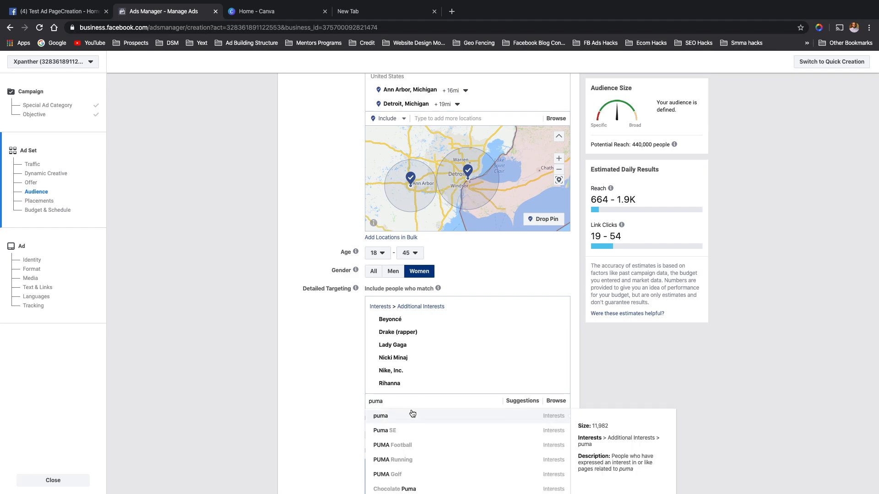
left_click(405, 418)
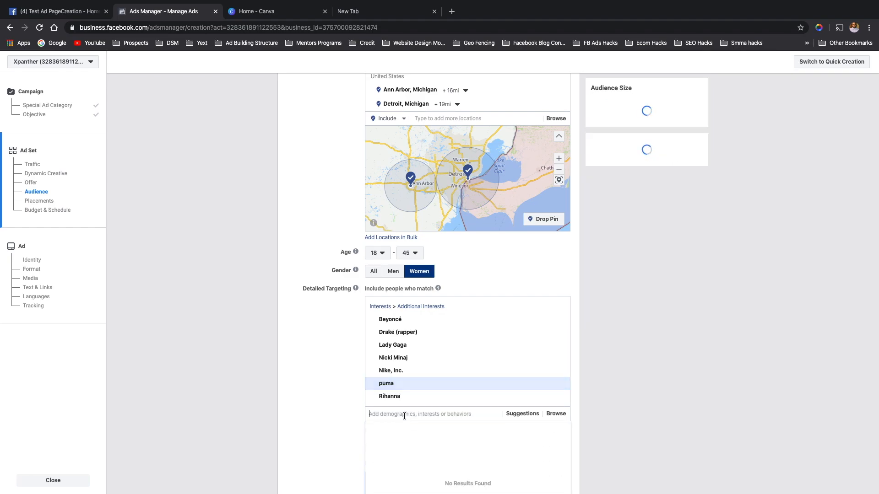
Step: Search the interests for puma again and add Puma SE to the detailed targeting
type("puma")
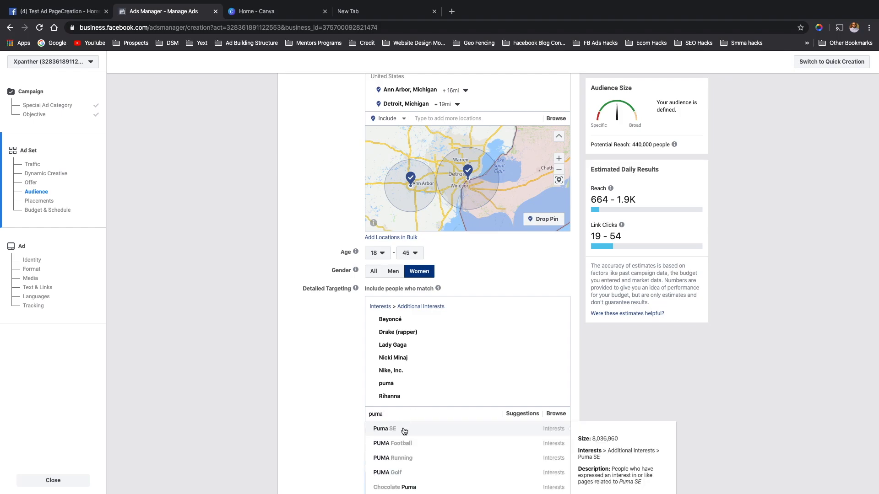
scroll(405, 432, "down", 3)
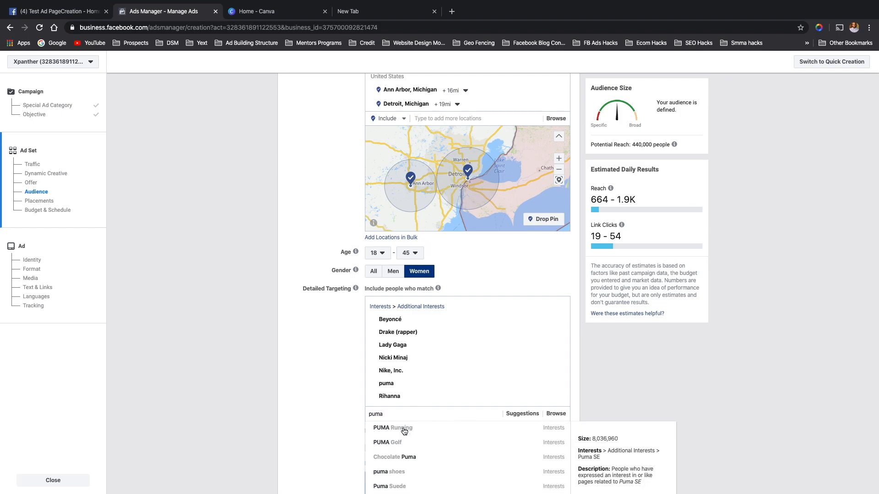
scroll(404, 432, "up", 3)
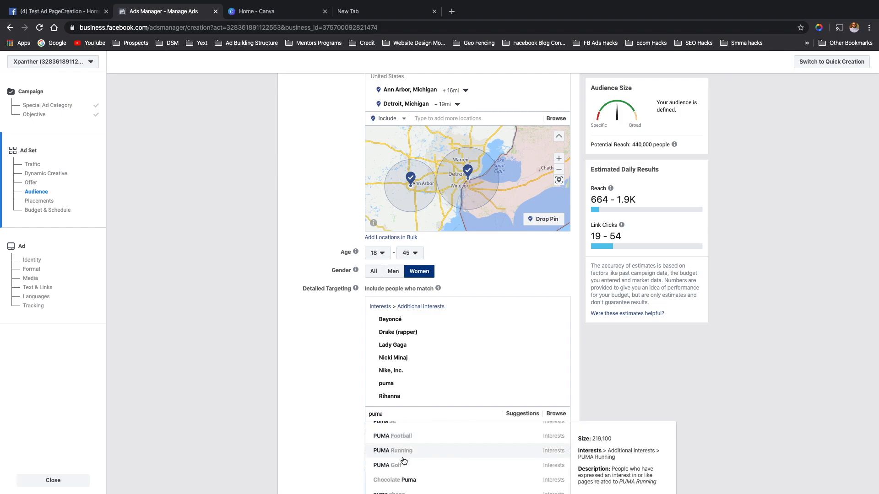
scroll(409, 438, "up", 1)
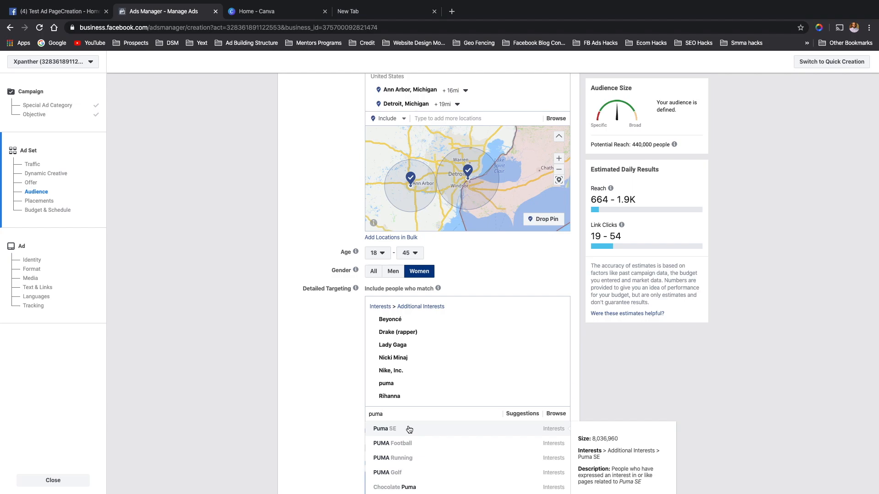
left_click(409, 428)
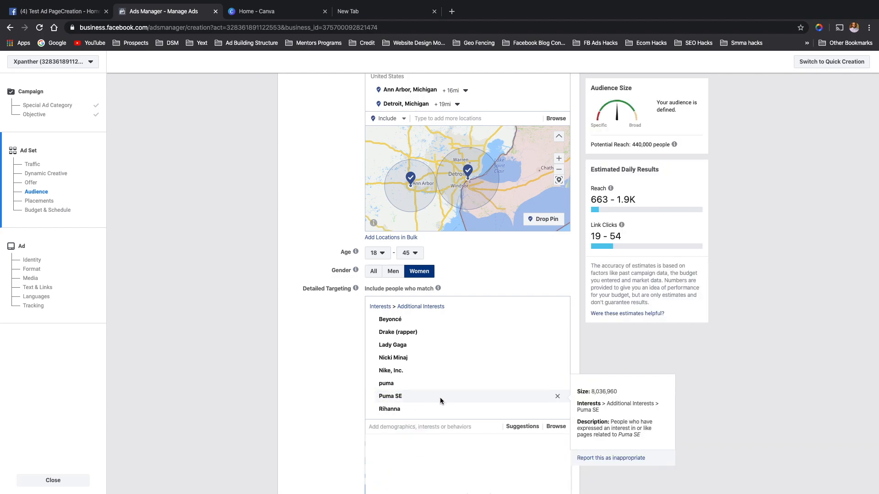
Step: Add the Adidas interest to the detailed targeting
type("addi")
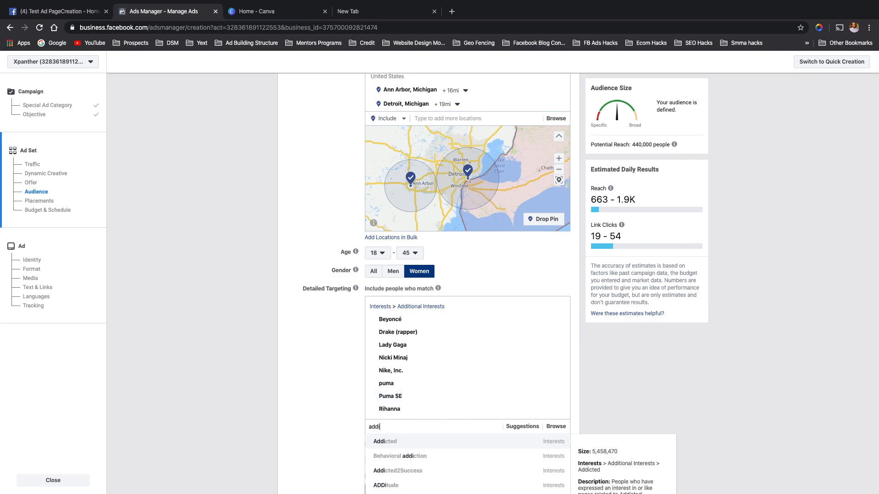
type("das")
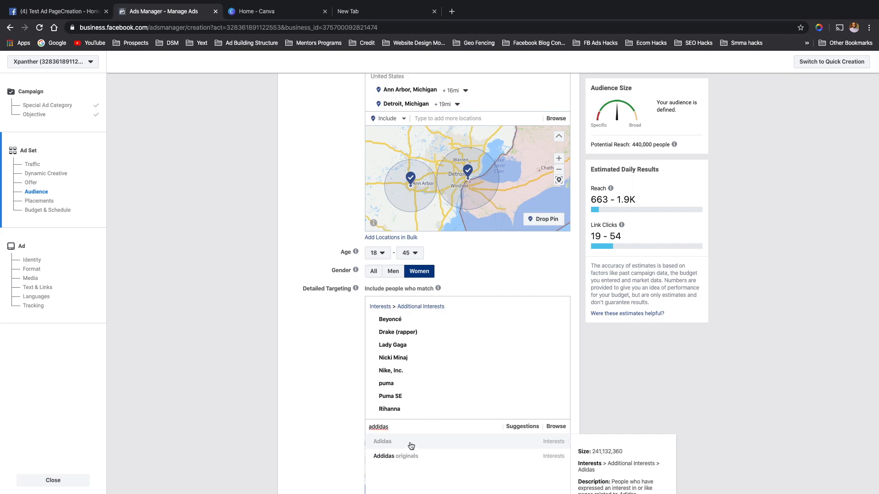
left_click(410, 442)
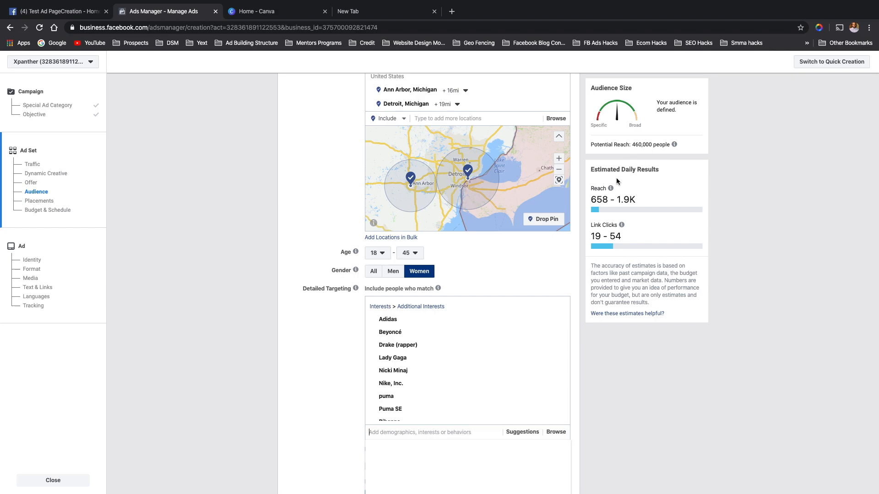
scroll(383, 153, "up", 4)
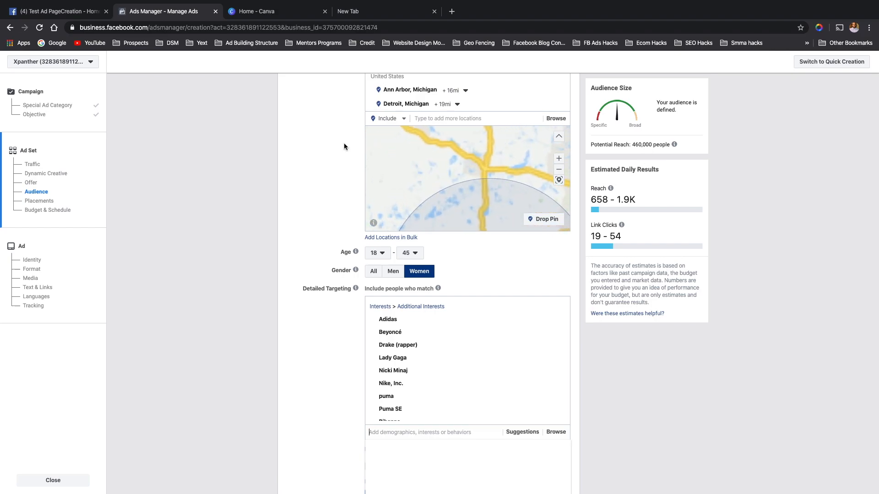
scroll(344, 143, "up", 1)
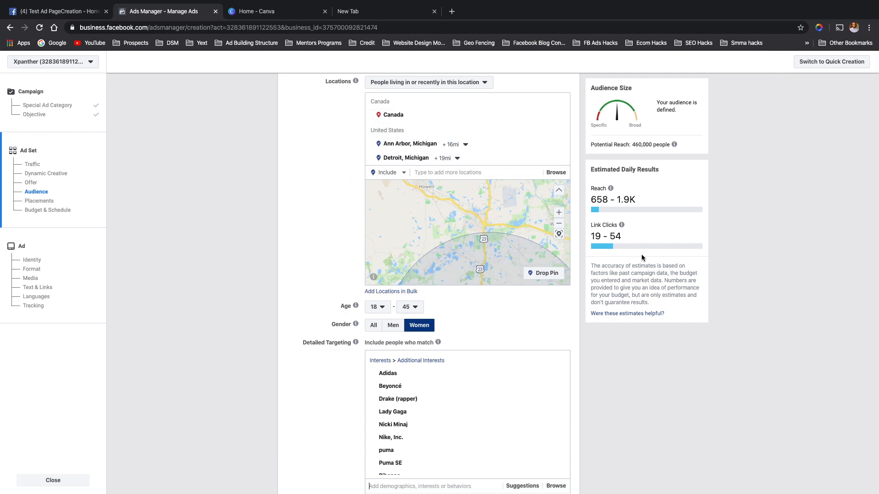
Step: Restrict the audience's language to English (US) and dismiss the specialized option notice
scroll(629, 373, "down", 1)
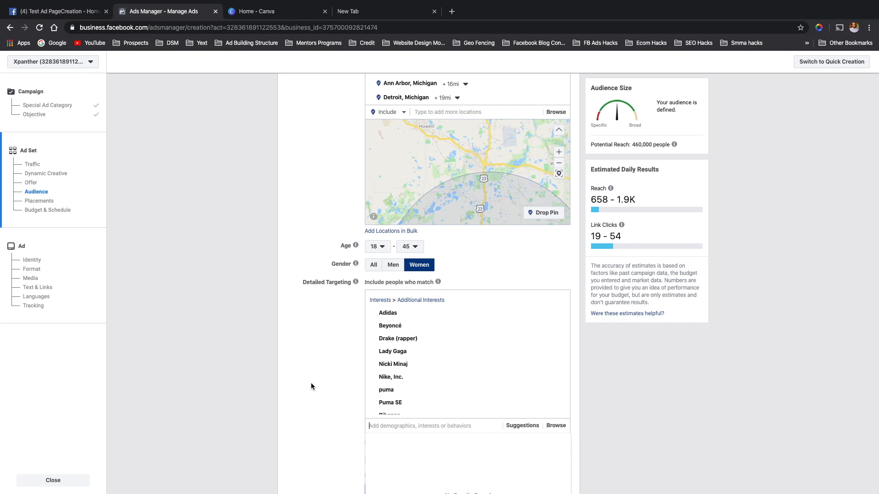
scroll(311, 387, "down", 2)
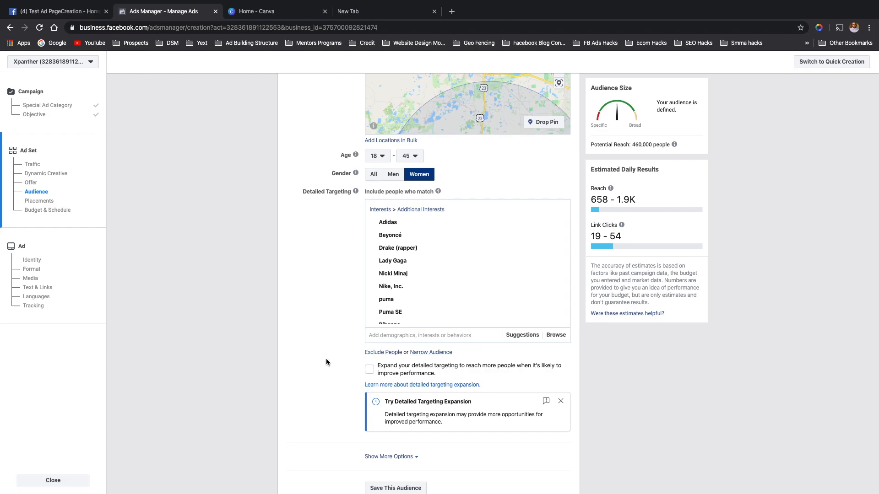
scroll(323, 371, "down", 2)
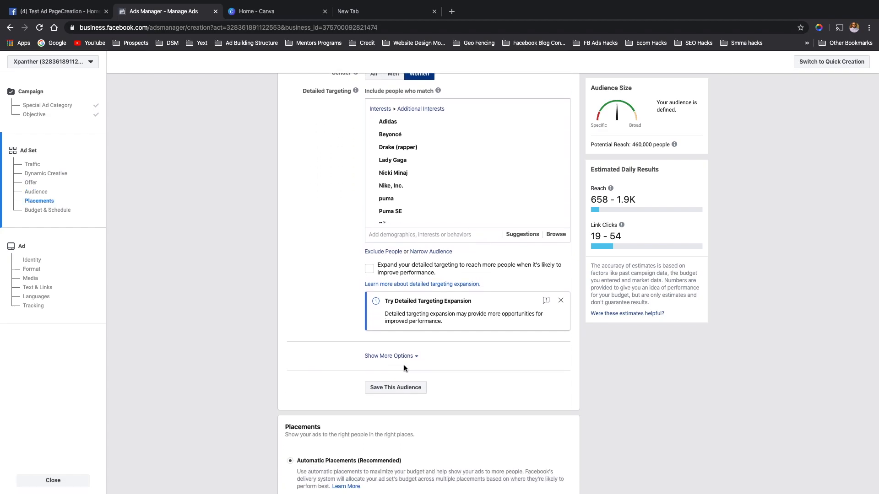
left_click(416, 357)
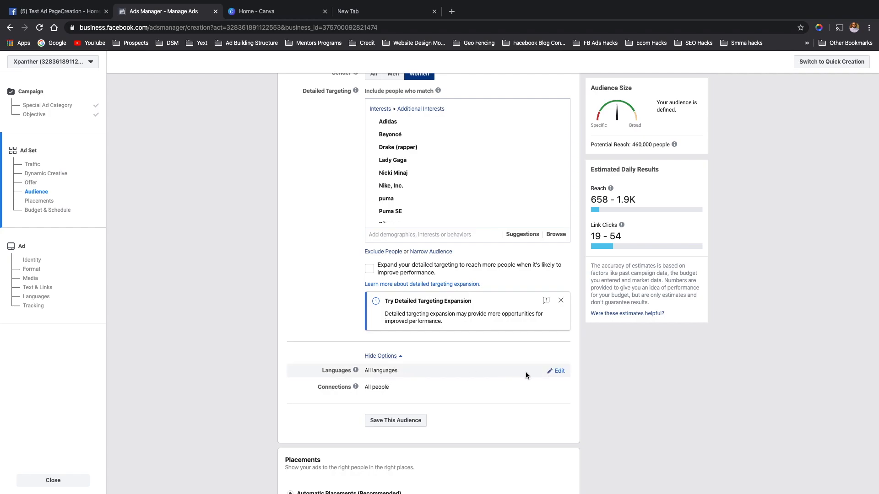
left_click(557, 370)
left_click(405, 373)
type("english")
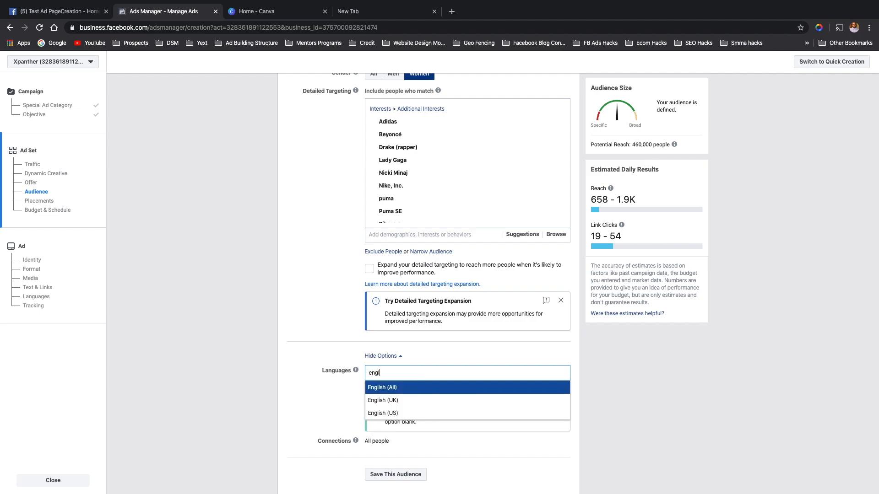
left_click(395, 412)
left_click(344, 397)
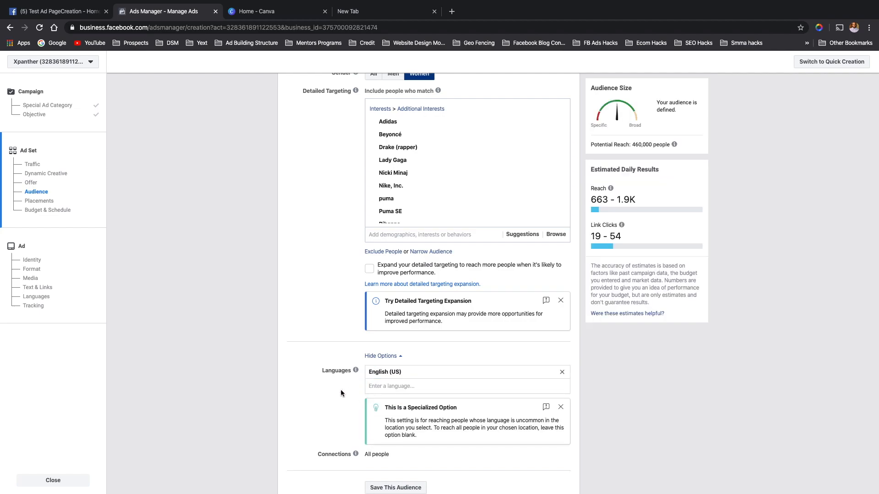
left_click(561, 407)
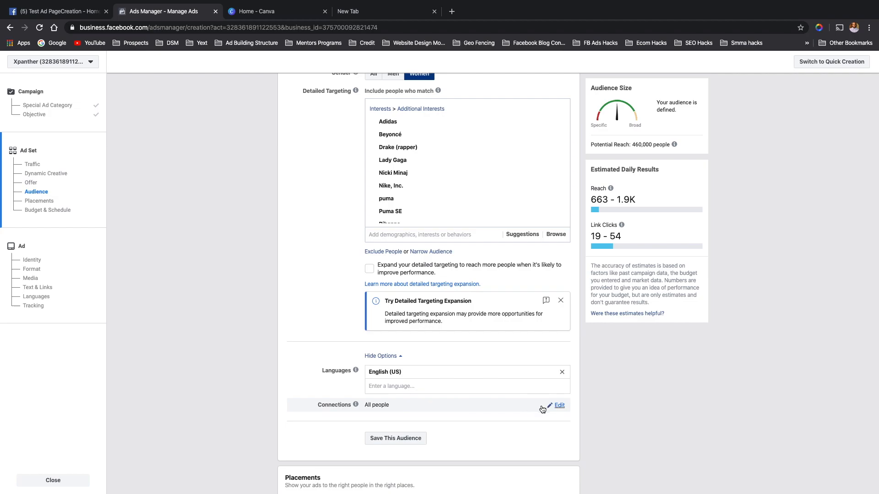
Step: Switch the ad set from automatic to manual placements
scroll(320, 428, "down", 2)
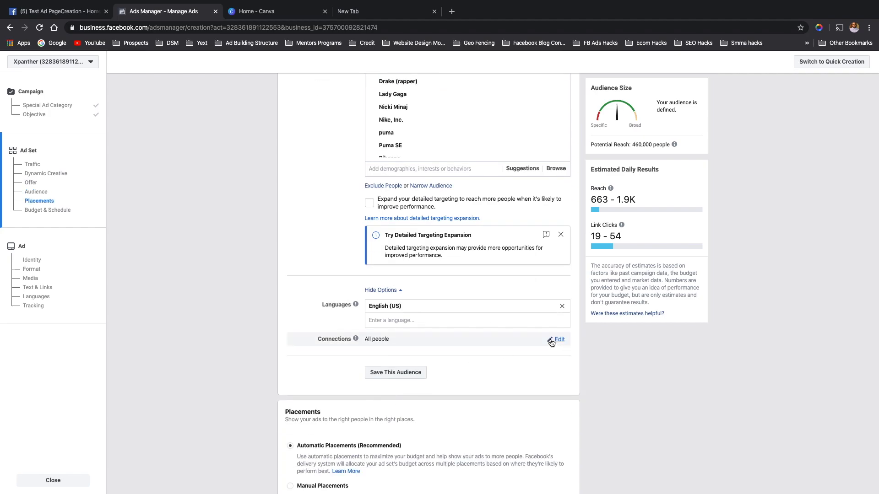
scroll(333, 382, "down", 3)
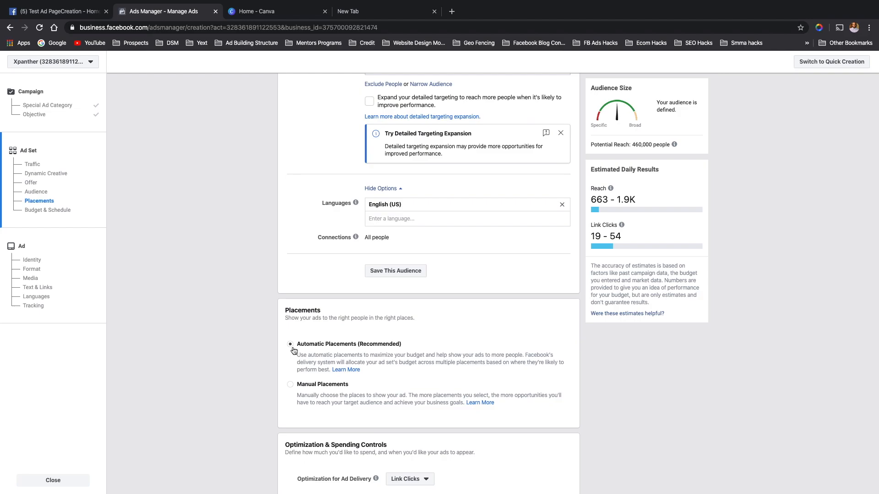
scroll(293, 351, "down", 1)
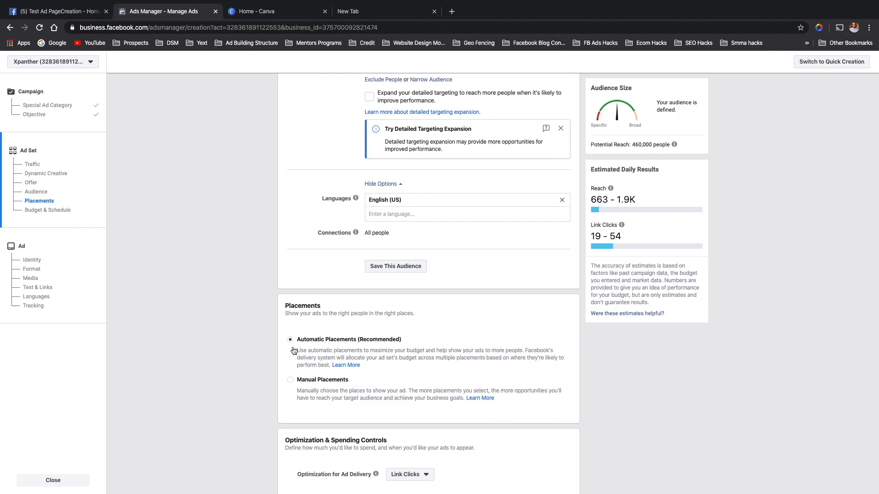
scroll(297, 336, "down", 1)
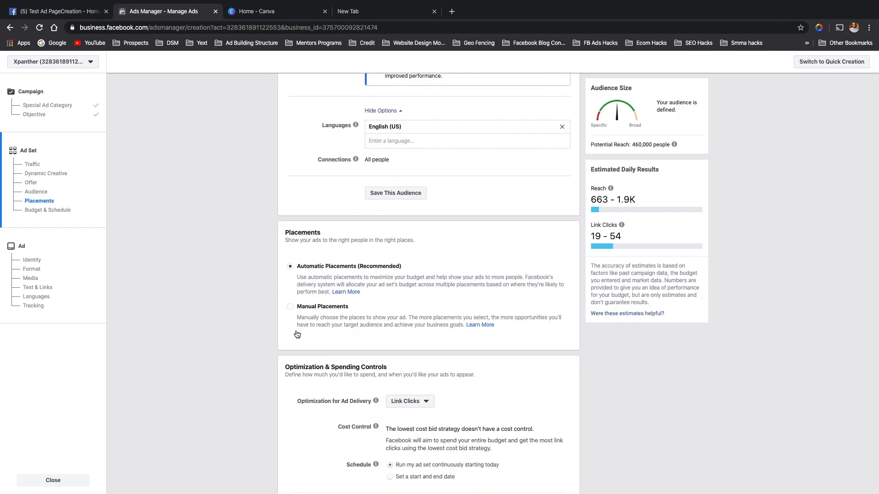
left_click(290, 307)
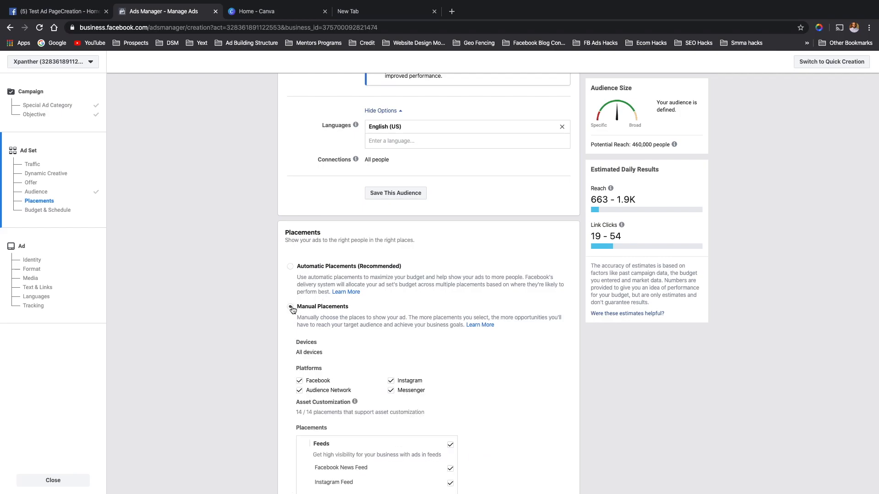
Step: Limit the placement devices to Mobile only by excluding Desktop
scroll(366, 353, "down", 2)
scroll(364, 353, "down", 1)
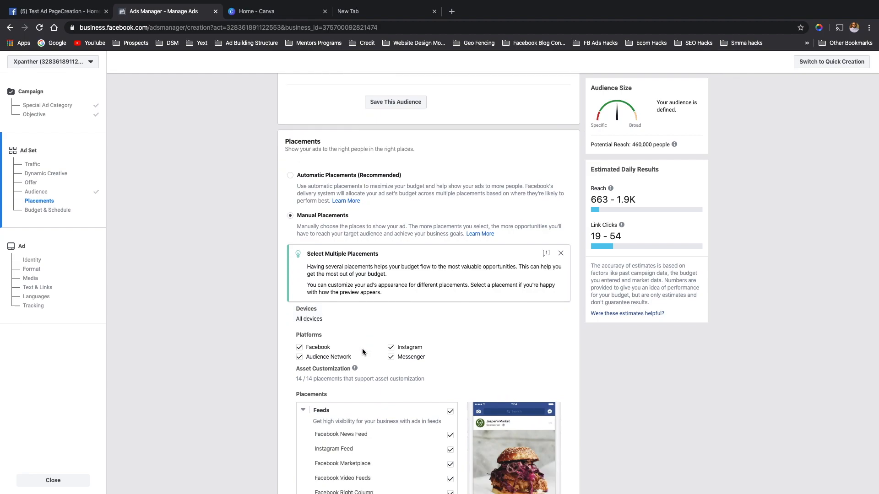
scroll(320, 347, "down", 1)
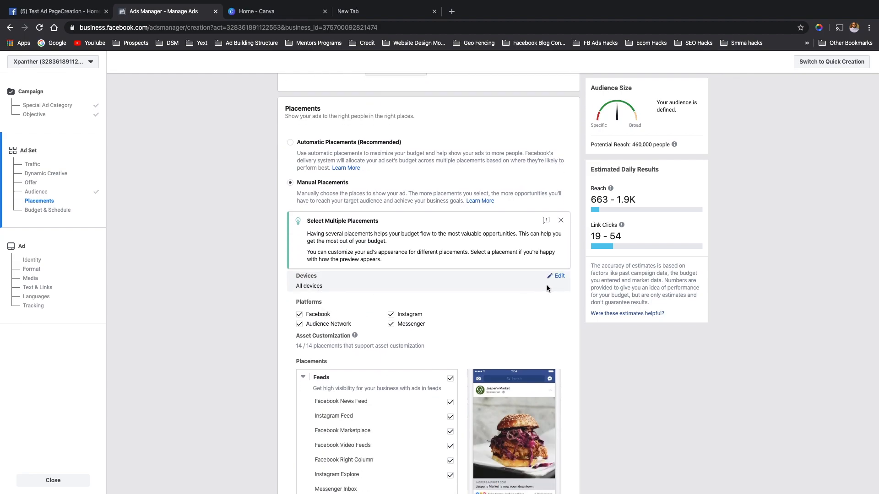
left_click(556, 275)
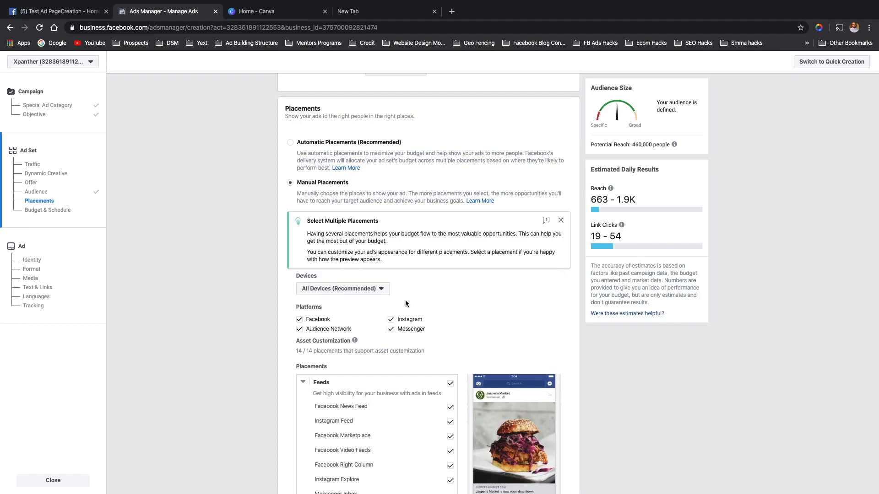
left_click(380, 290)
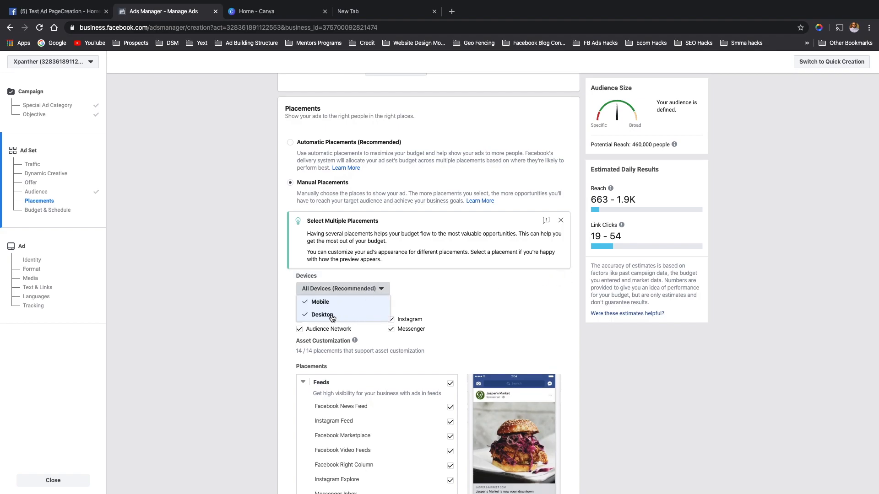
left_click(333, 318)
left_click(434, 289)
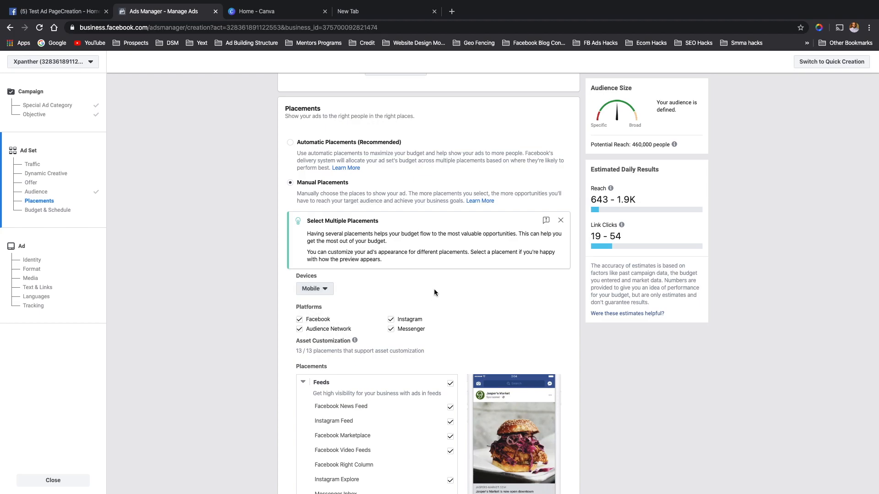
Step: Exclude Instagram from the placement platforms, keeping Facebook, Audience Network and Messenger
scroll(353, 323, "down", 1)
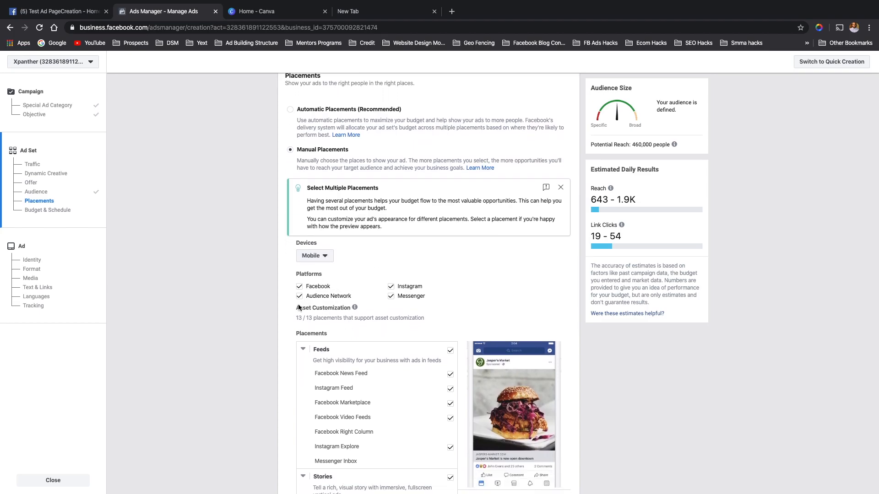
mouse_move(621, 199)
scroll(322, 279, "down", 1)
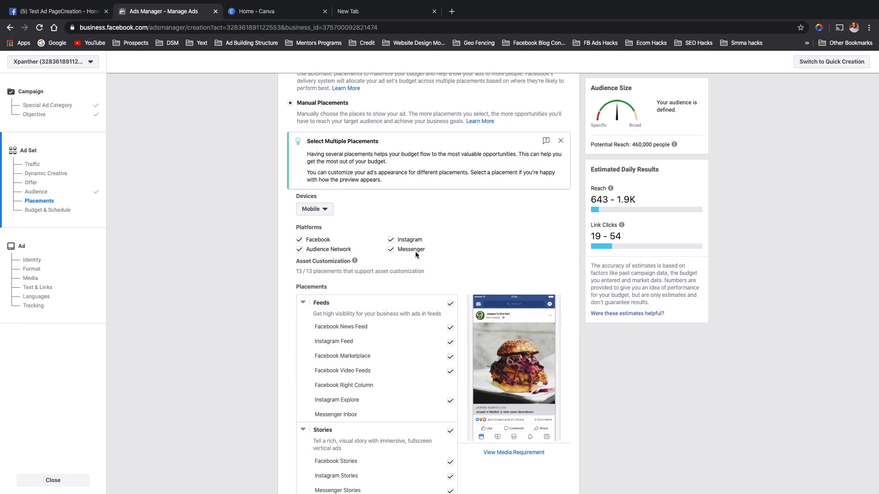
left_click(393, 241)
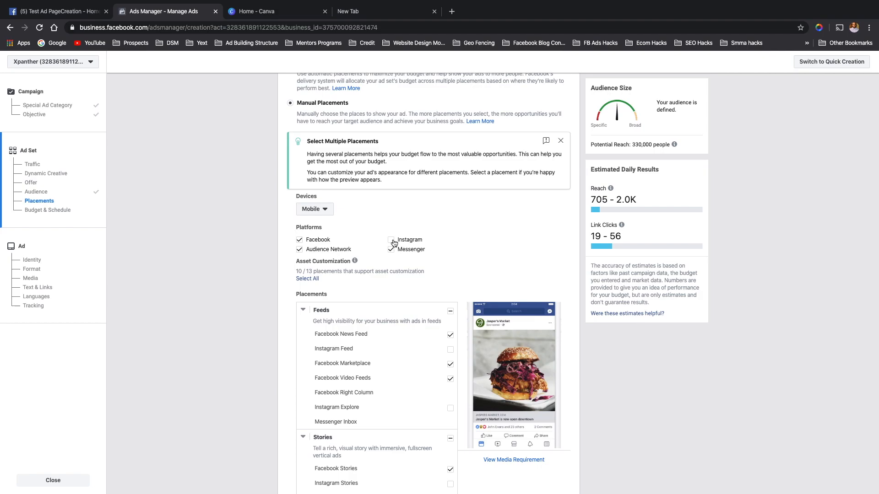
Step: Review the placement list and examine the additional settings for specific mobile devices, operating systems and Wi-Fi-only delivery
scroll(371, 249, "down", 2)
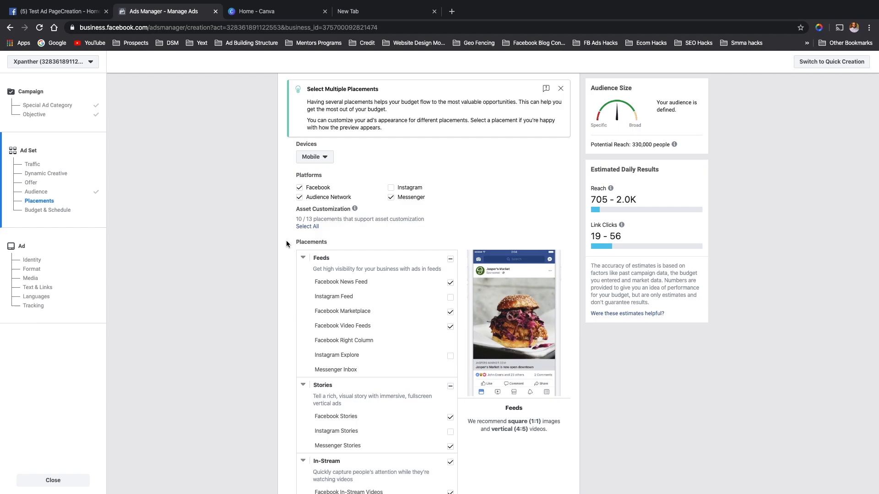
scroll(291, 246, "down", 2)
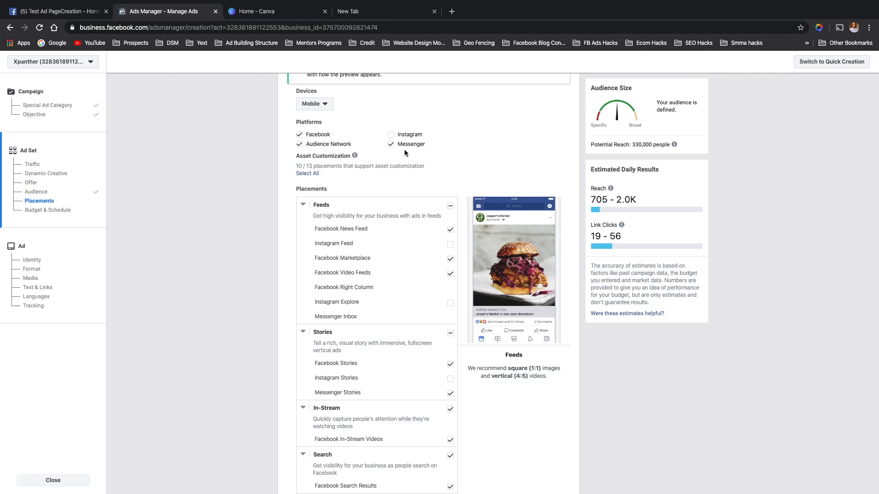
scroll(297, 231, "down", 3)
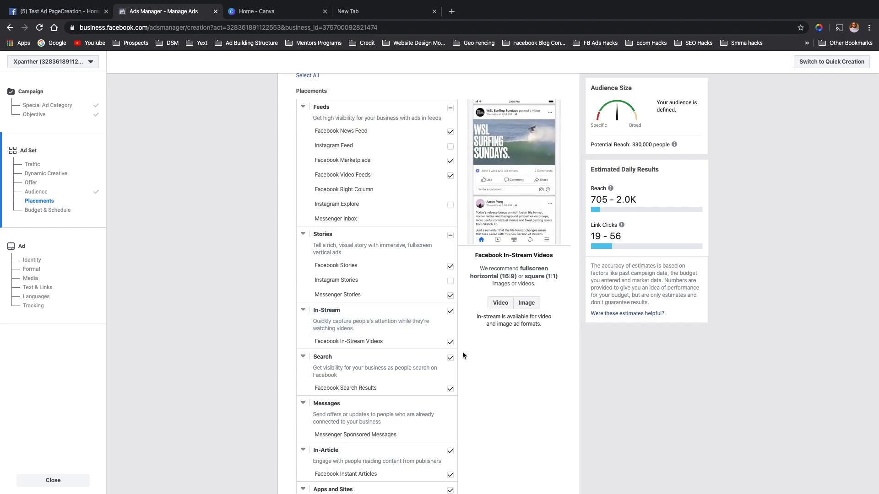
scroll(462, 352, "down", 4)
scroll(463, 352, "down", 1)
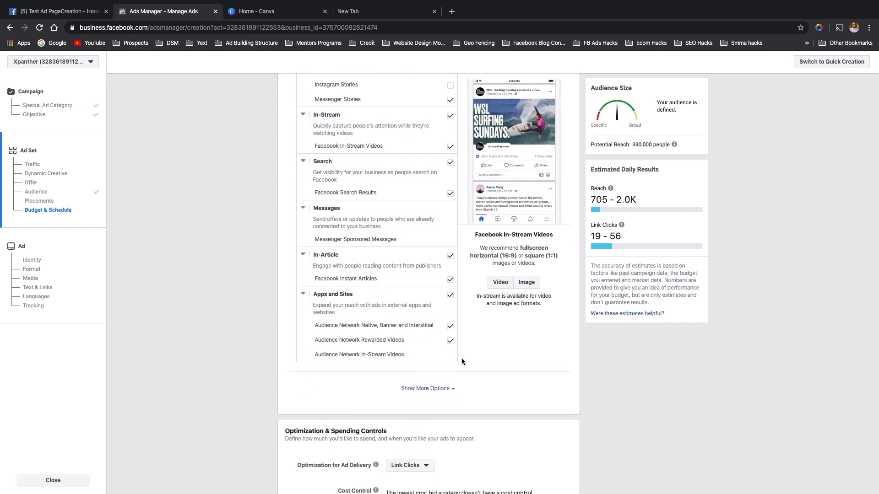
left_click(447, 388)
scroll(402, 407, "down", 2)
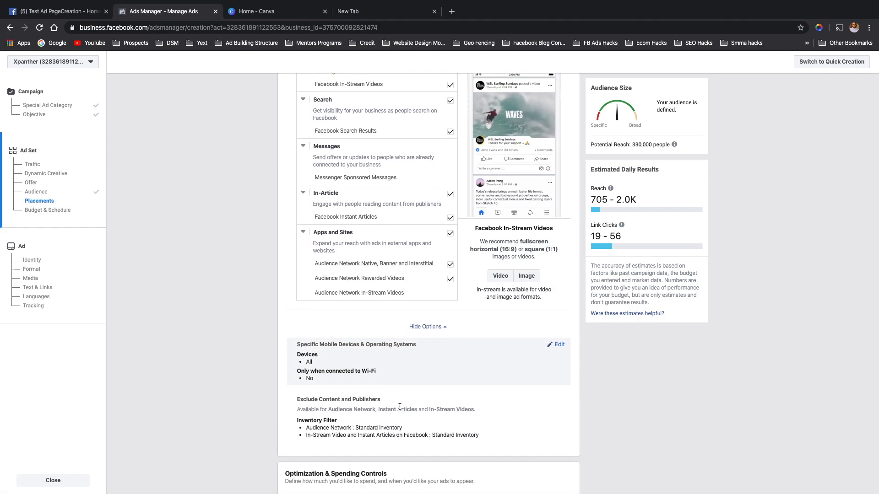
left_click(555, 344)
left_click(357, 359)
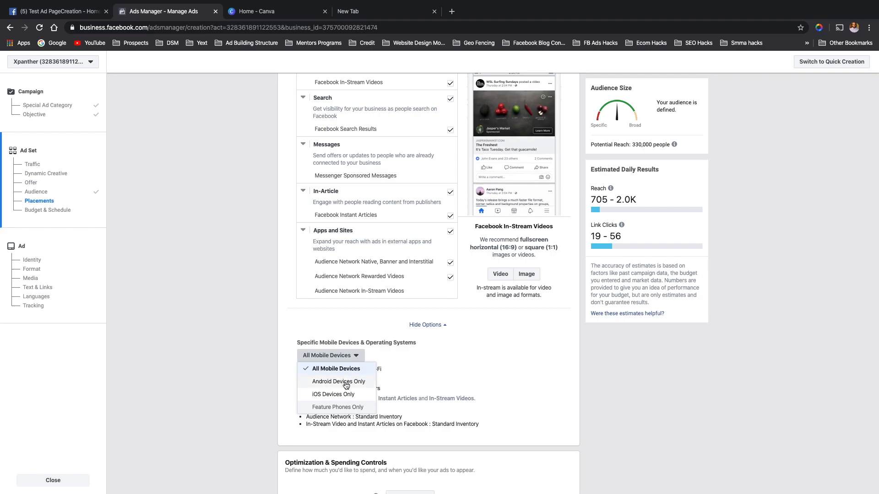
left_click(457, 360)
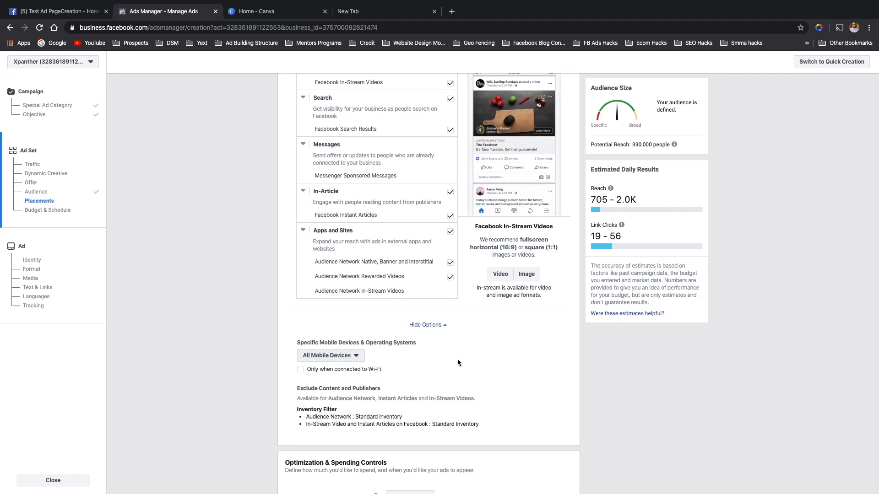
left_click(301, 370)
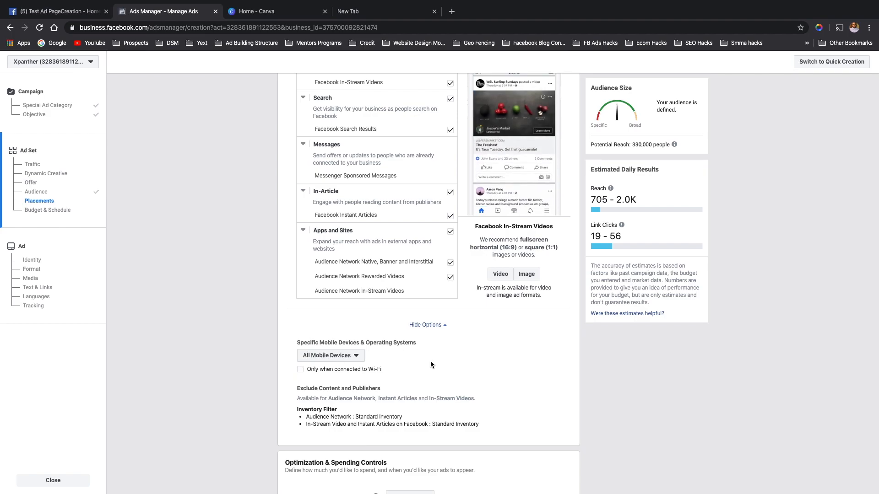
Step: Review the ad delivery optimization choices and choose Link Clicks for the ad set
scroll(458, 337, "down", 2)
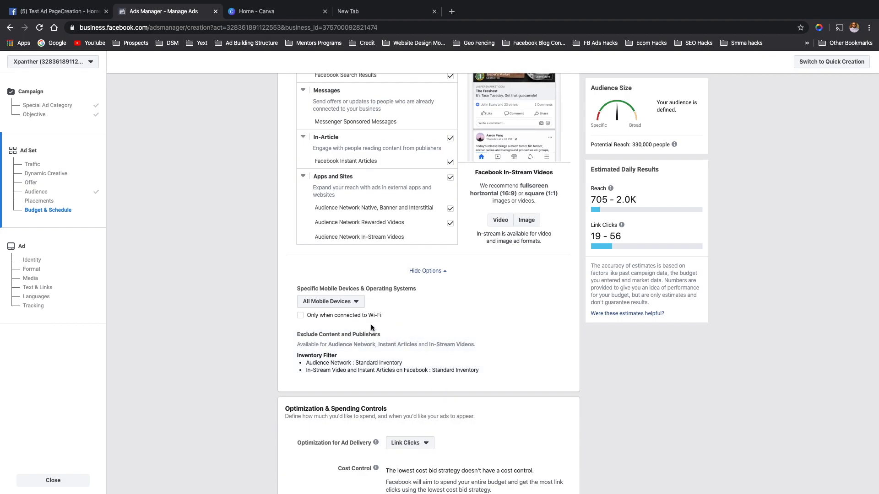
scroll(430, 313, "down", 1)
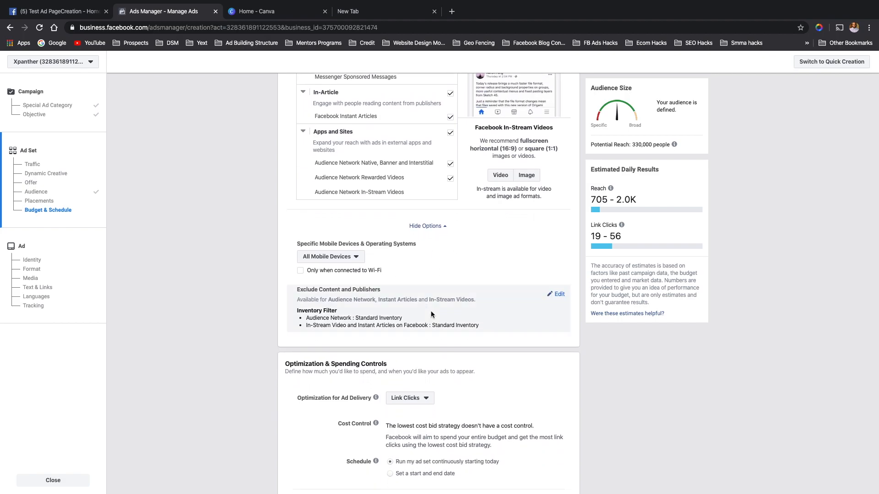
scroll(426, 319, "down", 2)
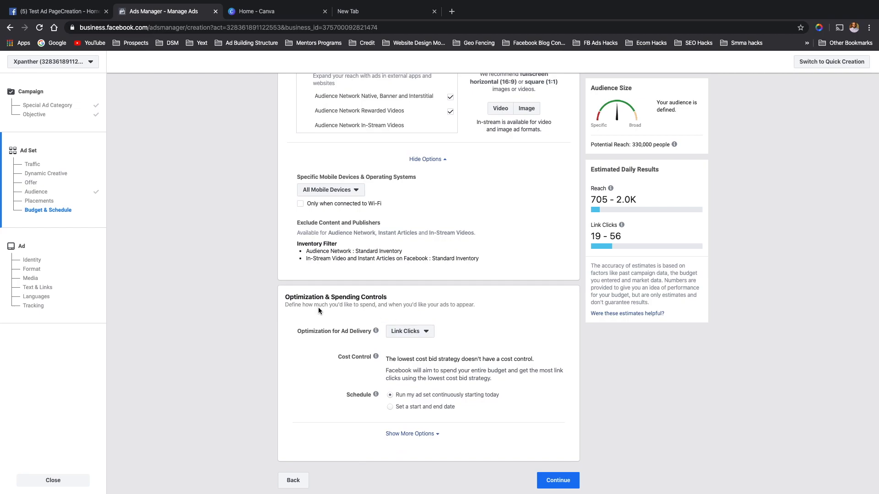
left_click(421, 331)
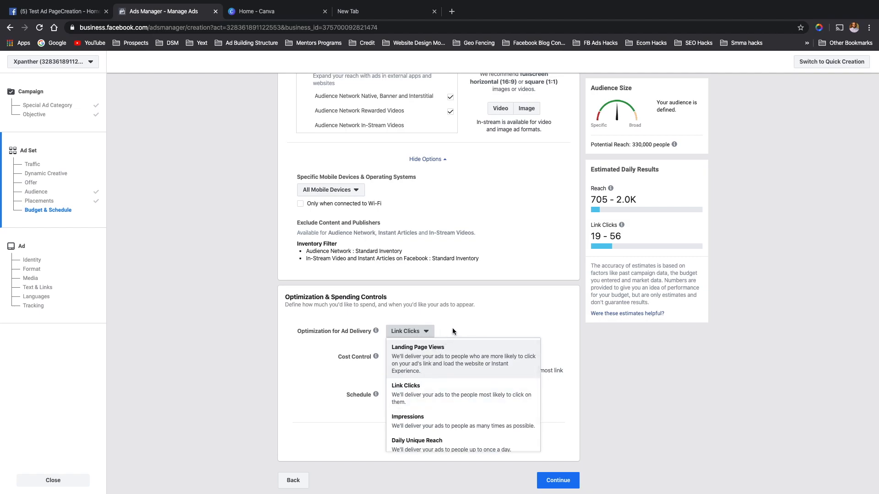
scroll(427, 437, "down", 1)
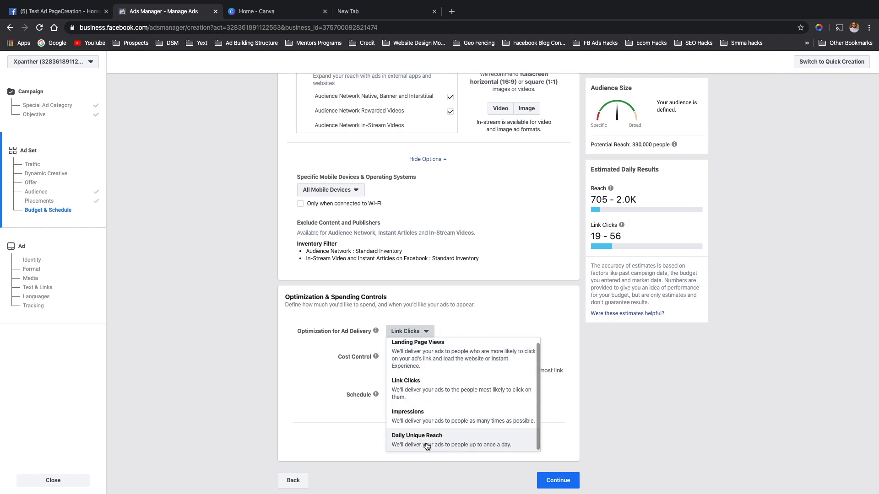
scroll(428, 438, "up", 1)
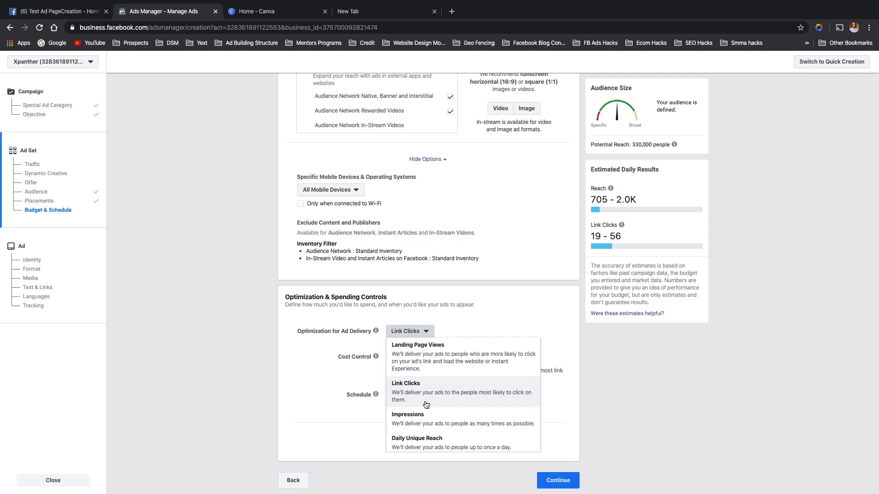
scroll(412, 426, "down", 1)
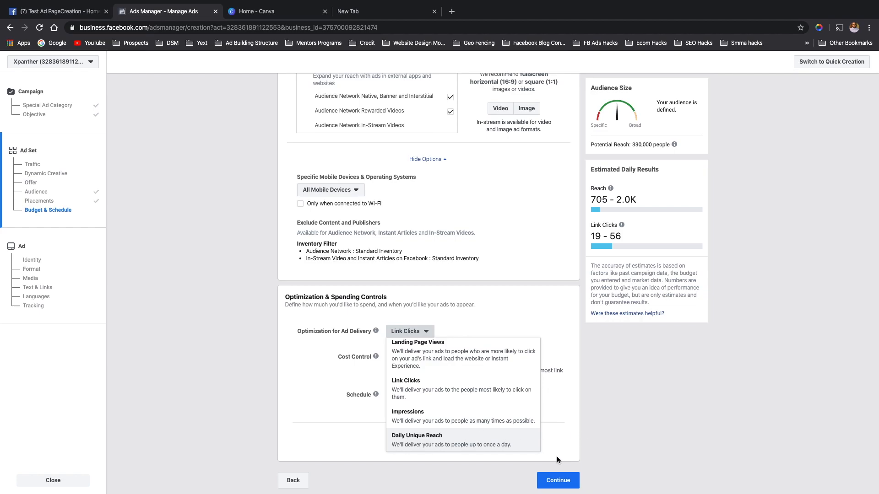
scroll(505, 391, "up", 1)
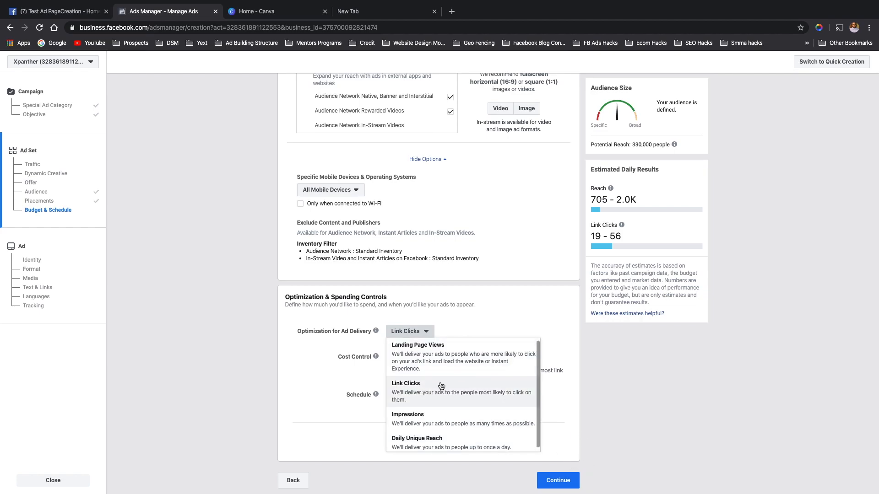
left_click(441, 386)
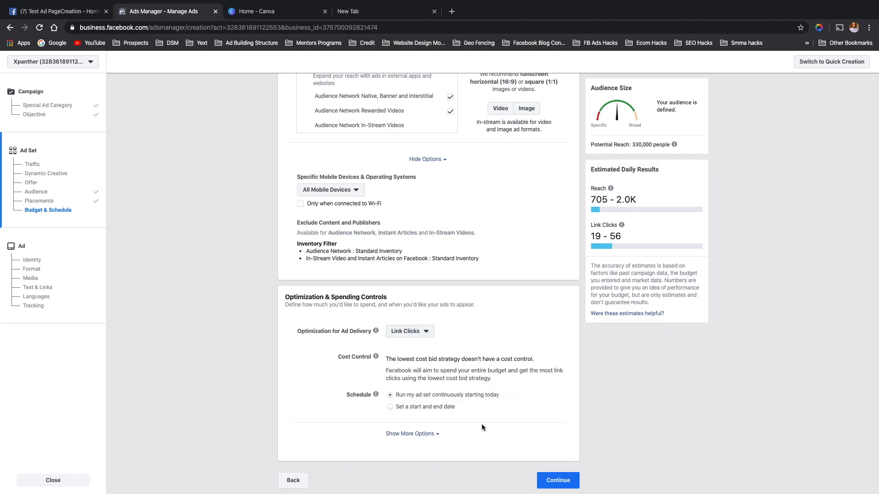
Step: Schedule the ad set with a start and end date, and set its start time to 3:40PM
left_click(391, 408)
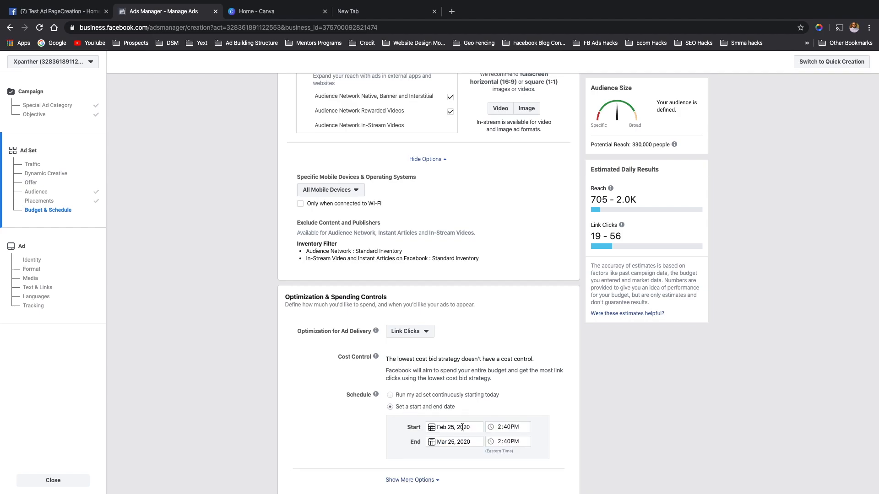
left_click(500, 427)
type("3")
left_click(432, 443)
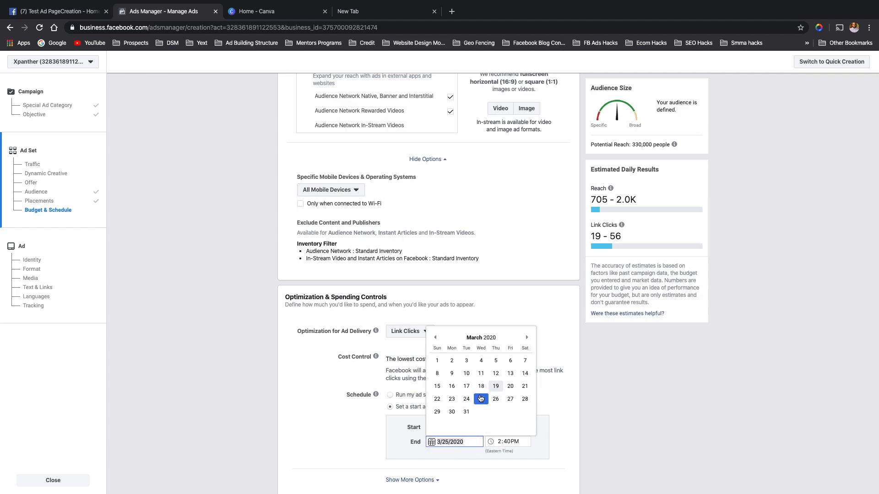
left_click(581, 398)
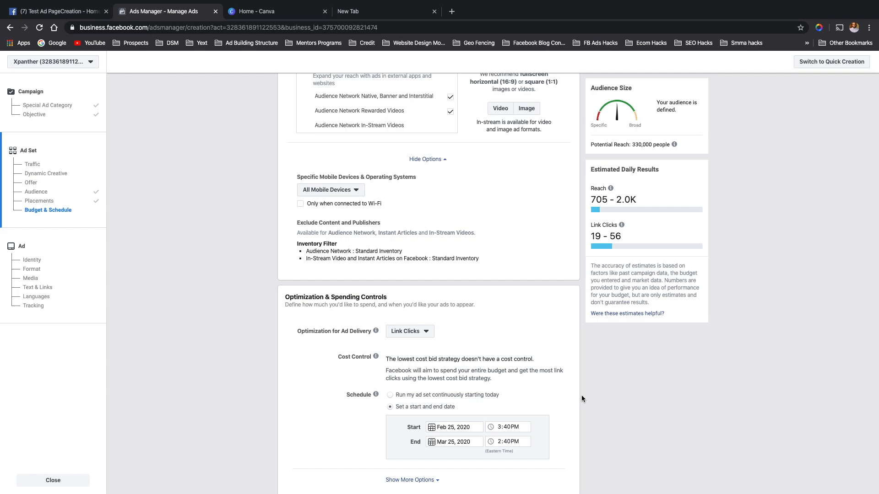
Step: Expand the additional spending options, open the charging method choices, and continue to the ad level
scroll(572, 389, "down", 2)
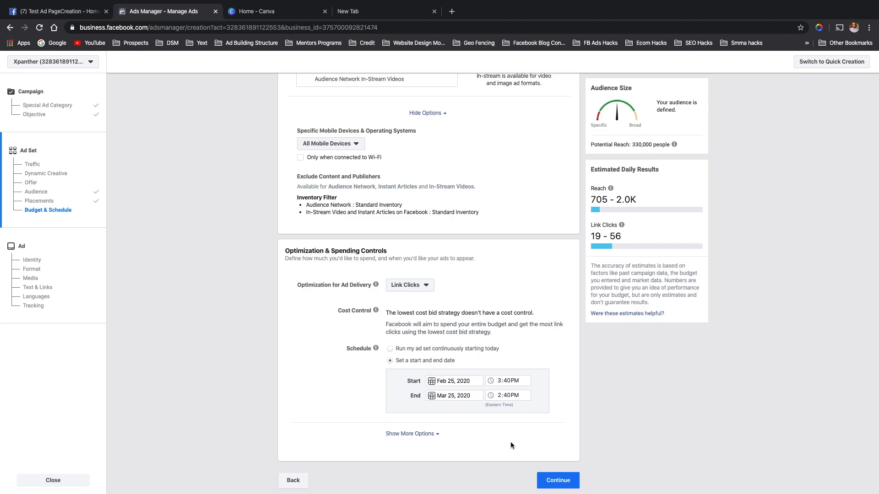
left_click(435, 434)
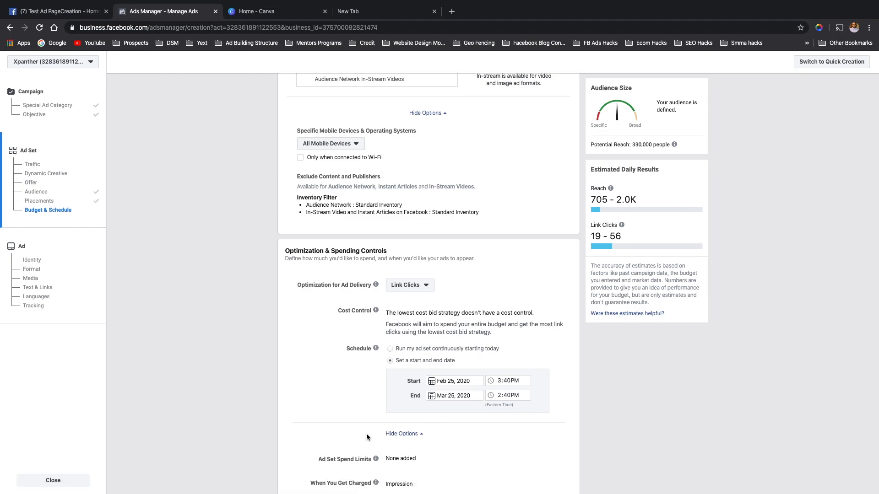
scroll(412, 425, "down", 2)
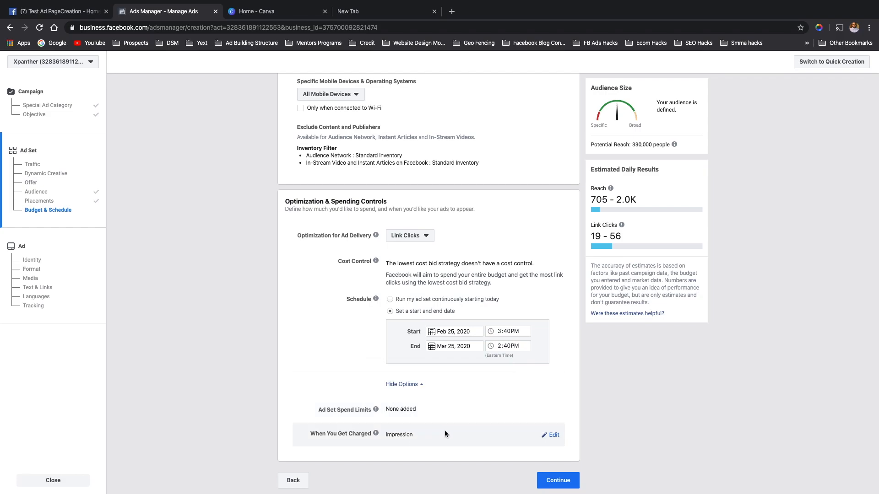
left_click(553, 435)
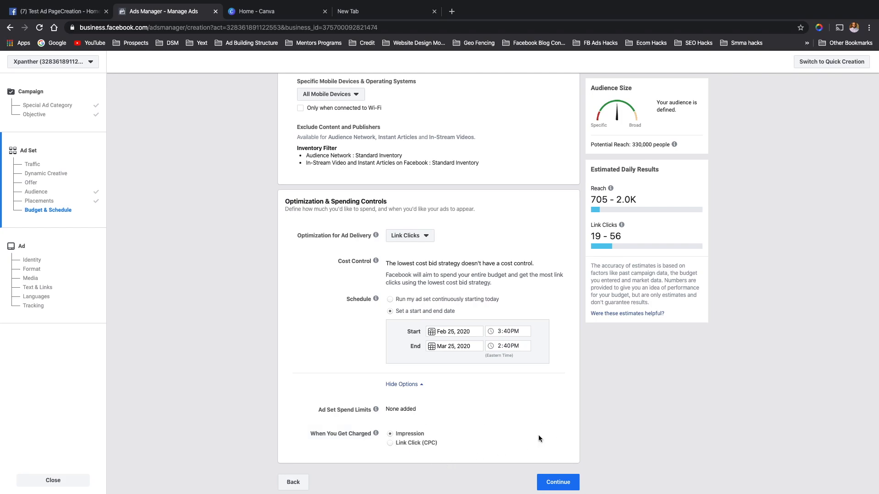
left_click(557, 483)
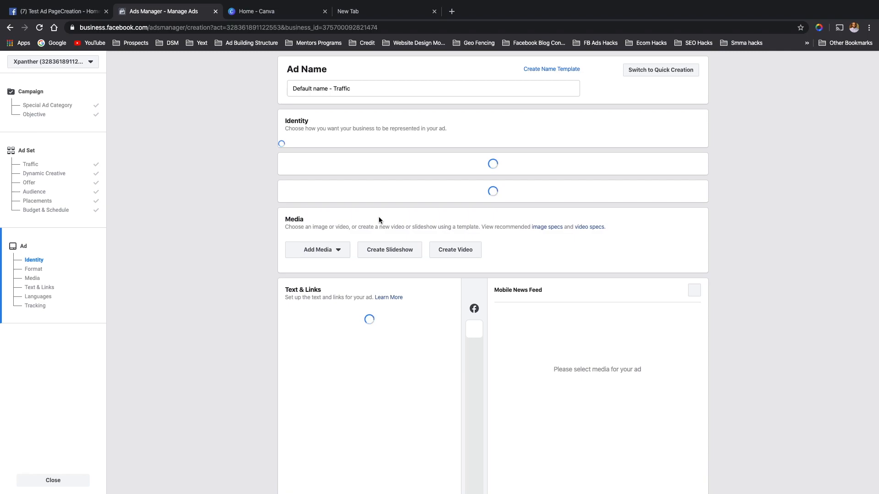
Step: Name the ad Footlocker.com-Shoe
left_click(389, 88)
triple_click(389, 87)
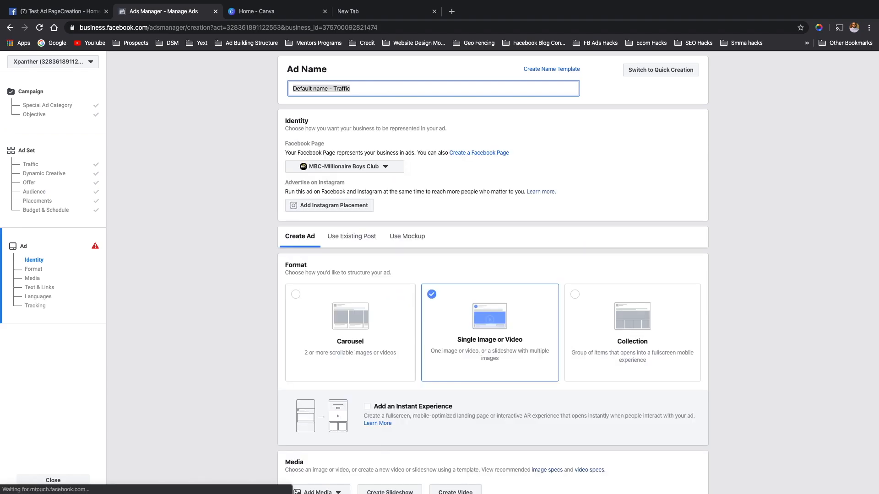
type("f")
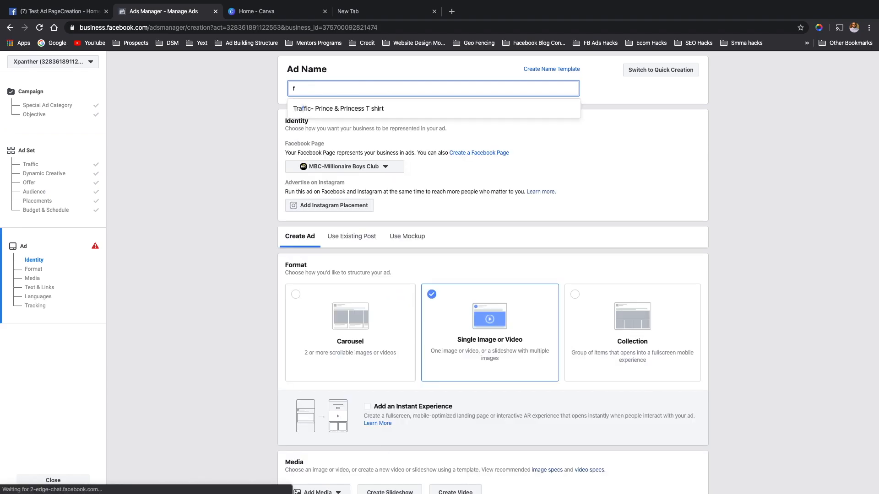
key("BackSpace")
type("Foot")
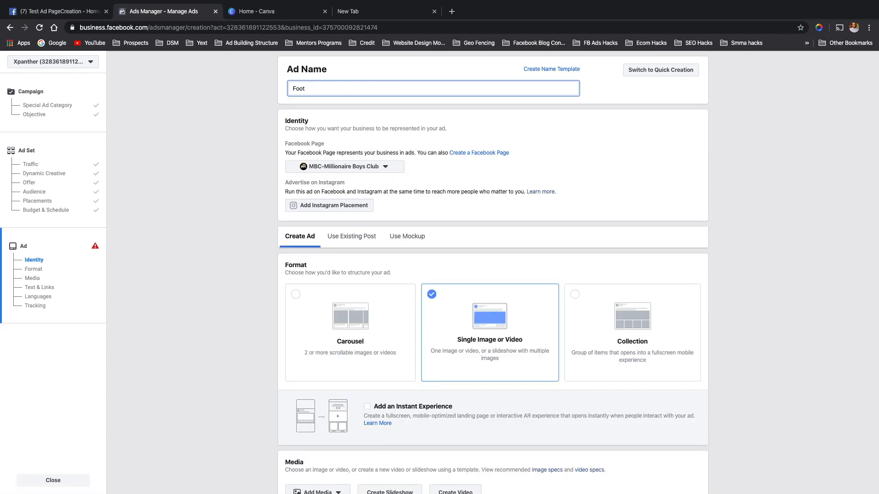
type("looker.")
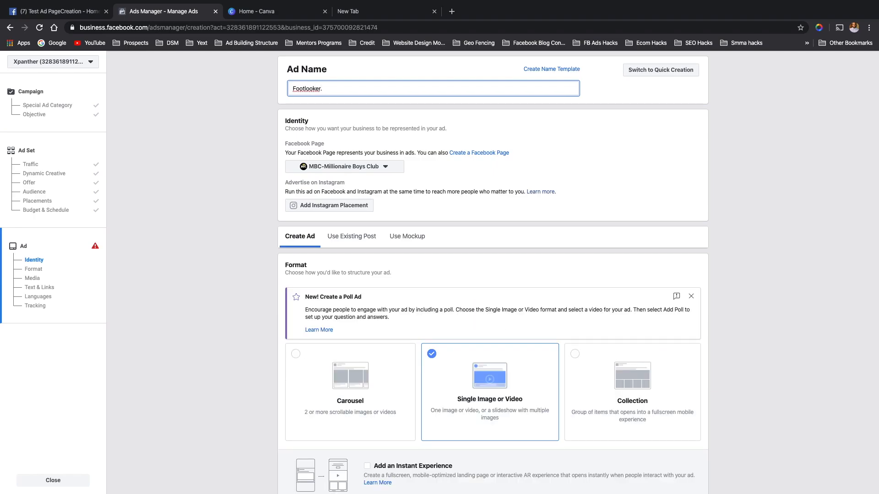
key("BackSpace")
key("BackSpace")
key("BackSpace")
key("BackSpace")
type("cker.com-Shoe")
Step: Choose Nurse Life as the Facebook Page that represents the business in the ad
left_click(366, 172)
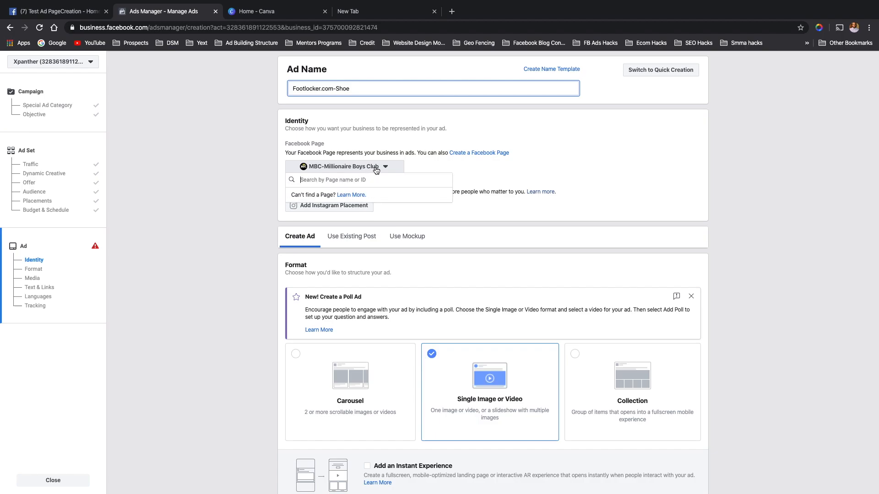
scroll(346, 234, "up", 10)
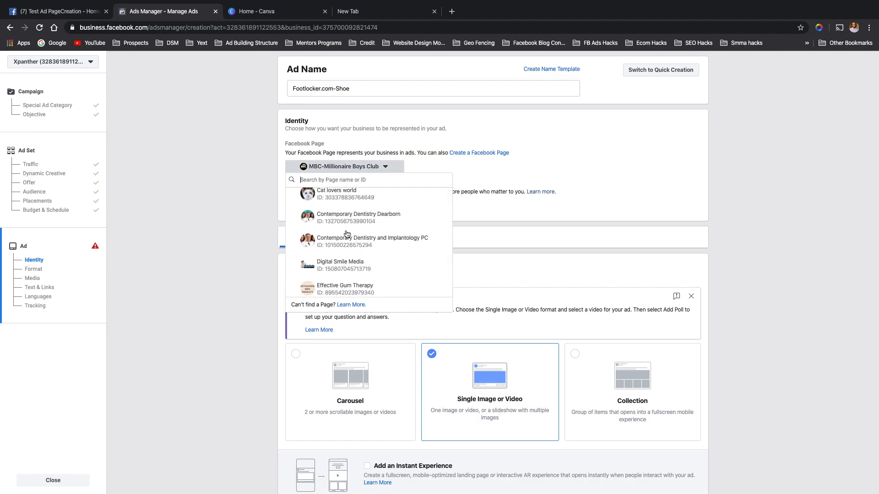
scroll(346, 234, "down", 10)
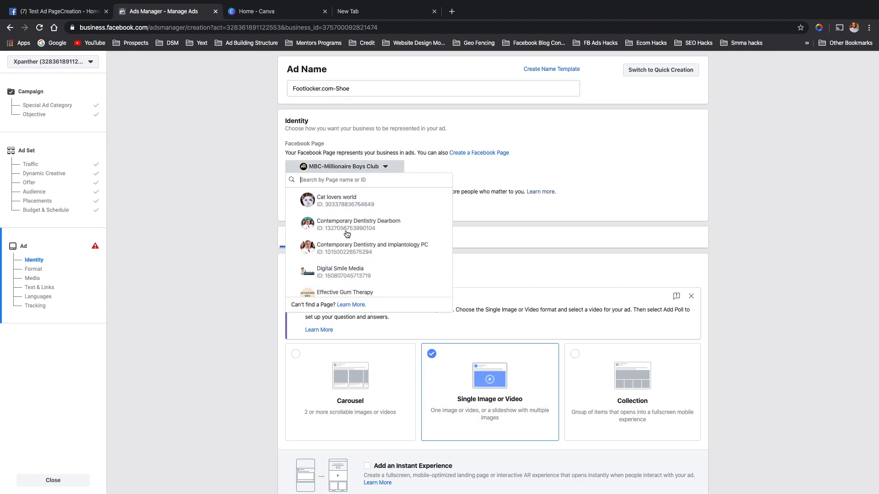
scroll(347, 235, "up", 1)
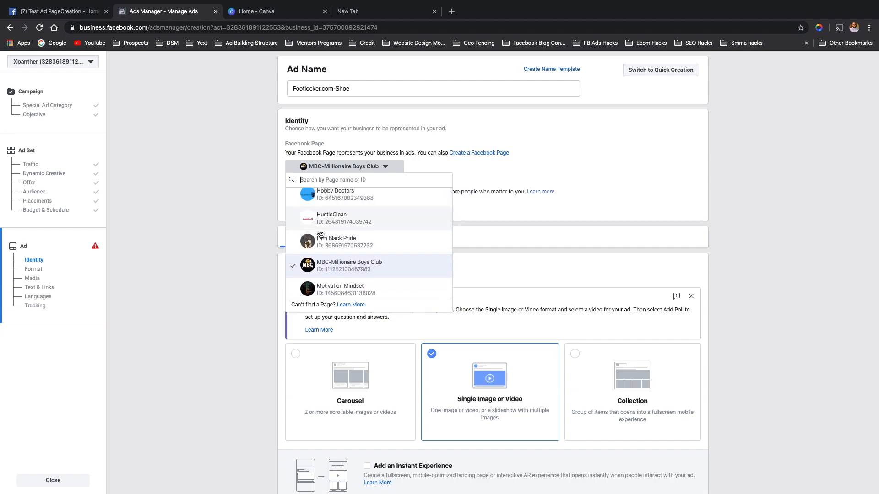
scroll(336, 247, "down", 2)
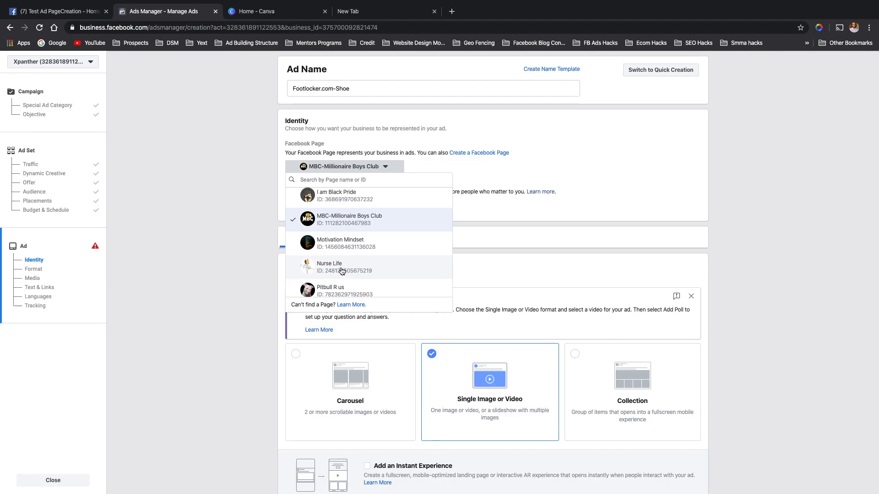
left_click(341, 269)
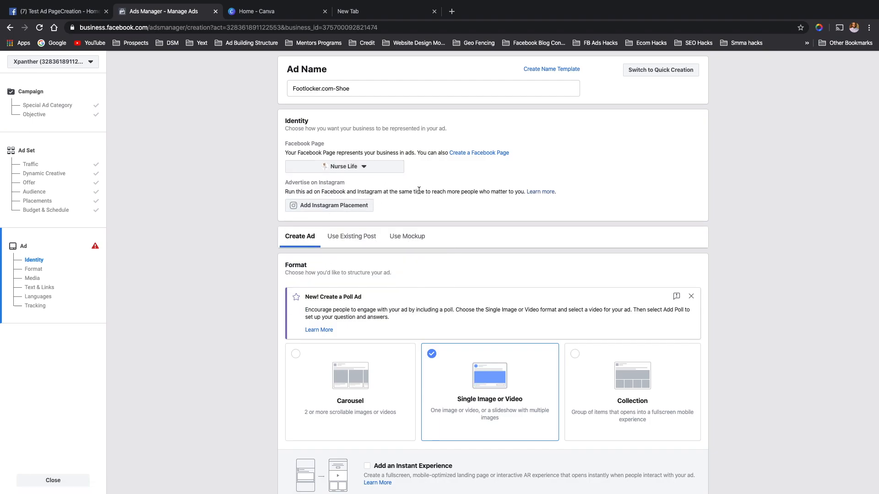
scroll(419, 190, "down", 2)
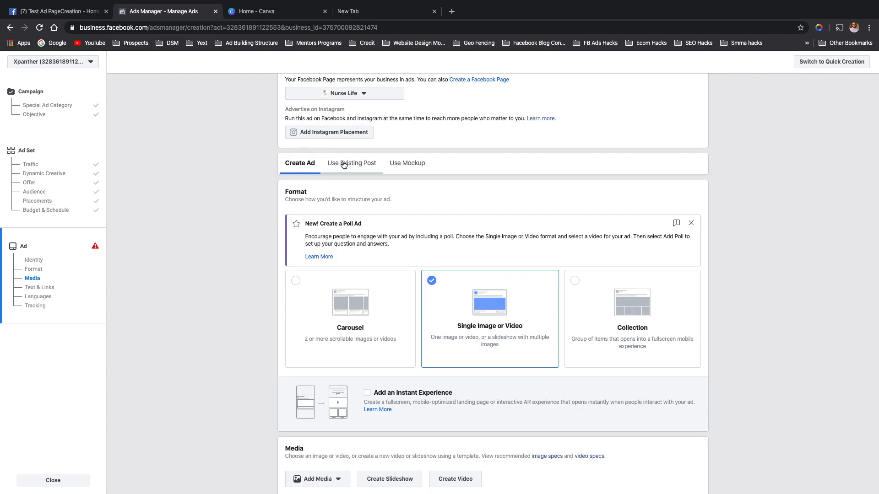
scroll(343, 165, "up", 2)
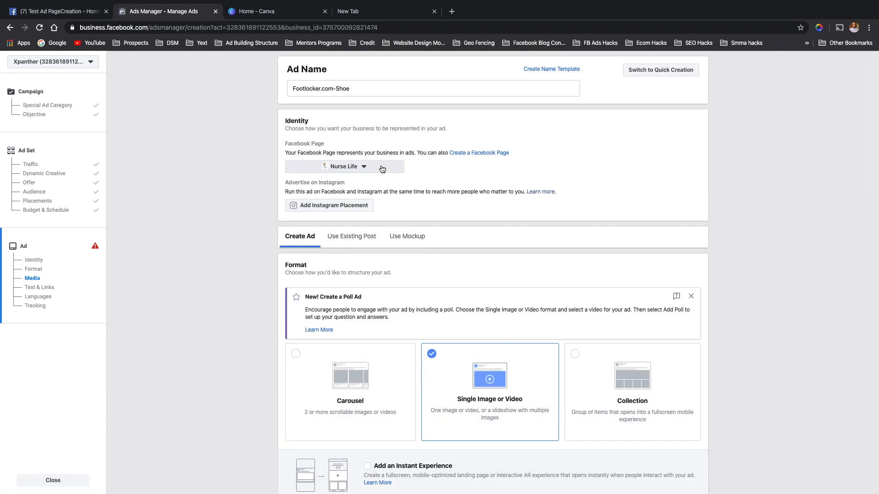
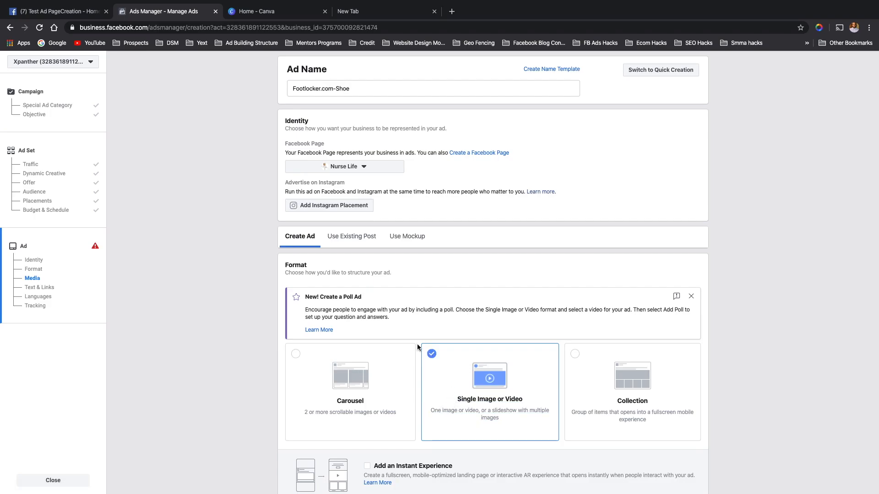
Step: Add the 600 × 600 Young princess pillow image from the account images as the ad's media
scroll(418, 347, "down", 3)
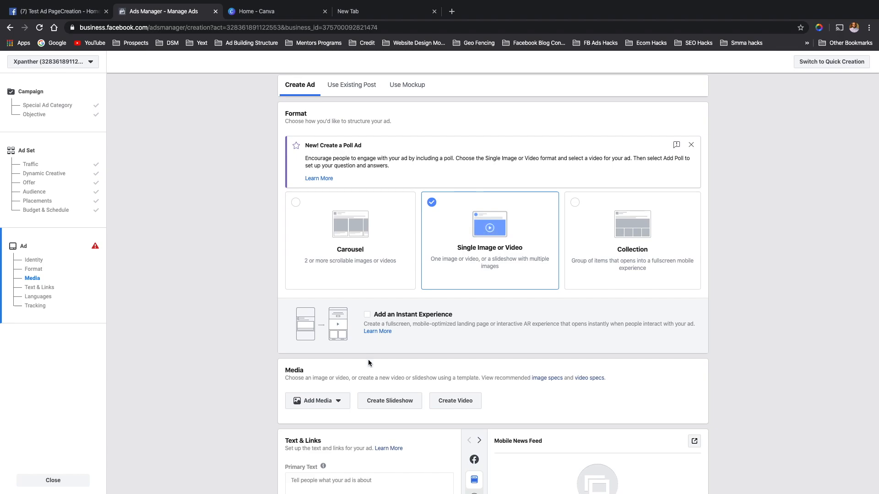
scroll(369, 363, "down", 1)
scroll(369, 362, "down", 1)
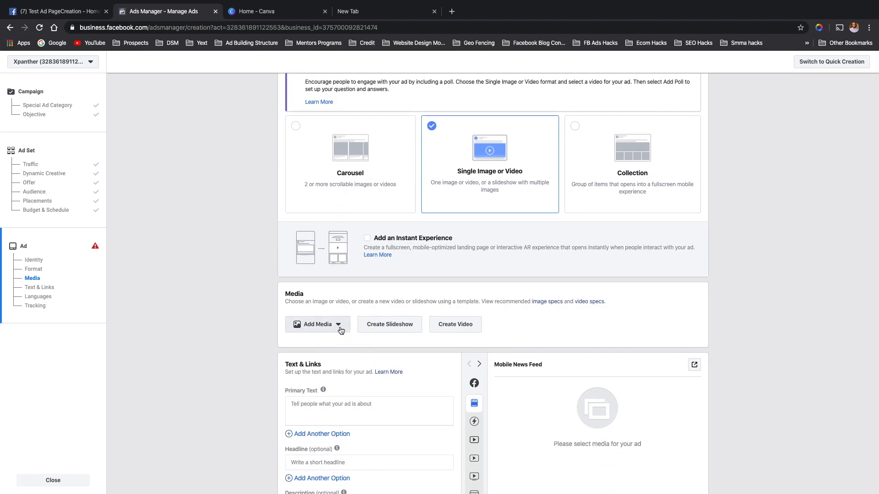
left_click(340, 329)
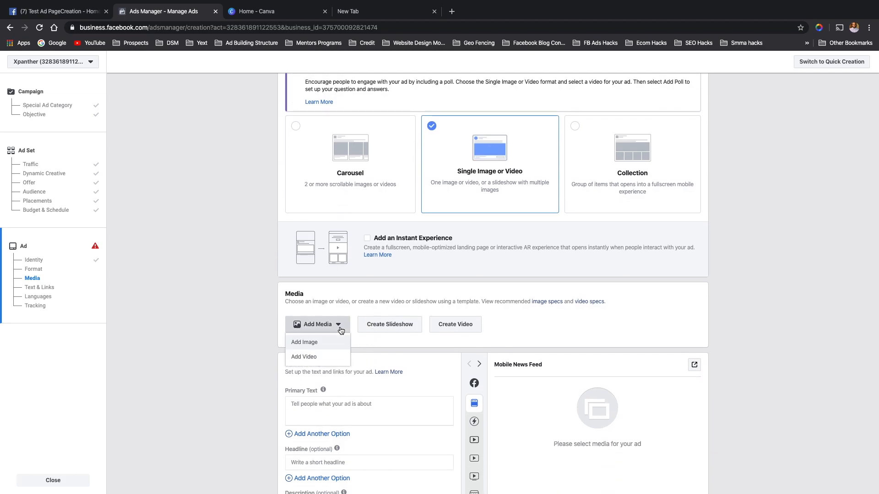
left_click(315, 341)
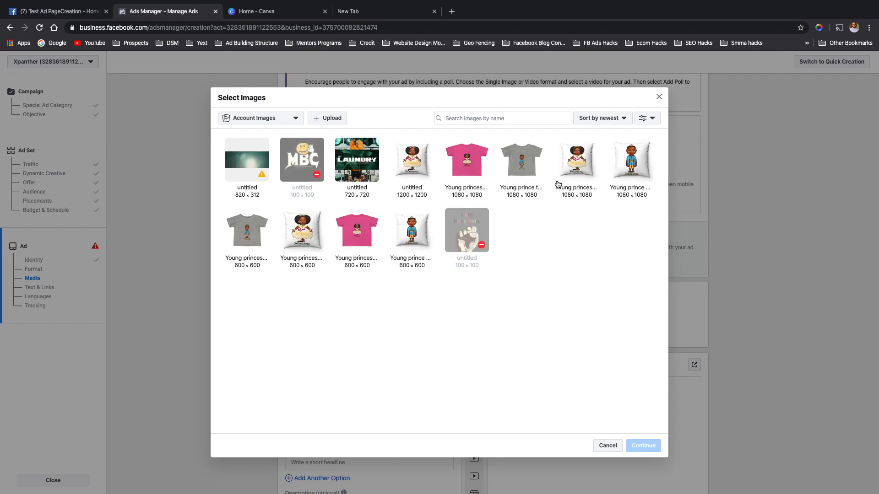
left_click(306, 235)
left_click(636, 446)
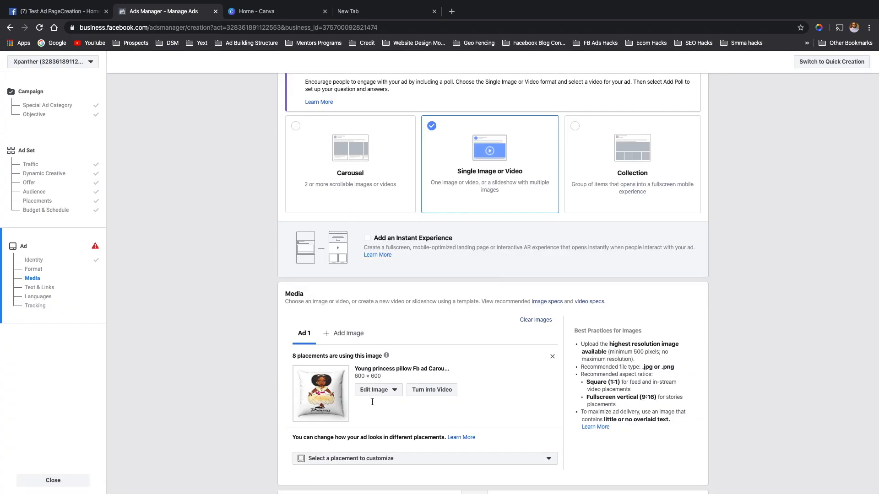
Step: Examine the placement customization choices for the ad image, which placements use it, and the Text & Links fields
scroll(371, 362, "down", 1)
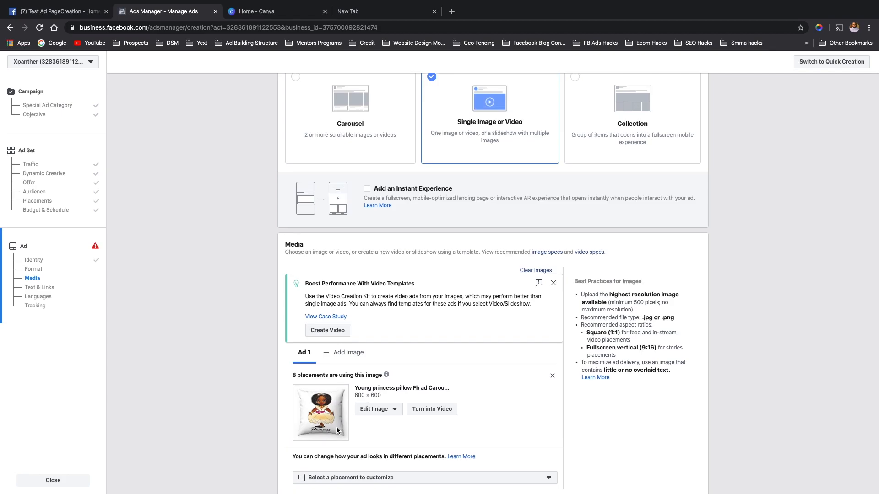
scroll(336, 428, "down", 1)
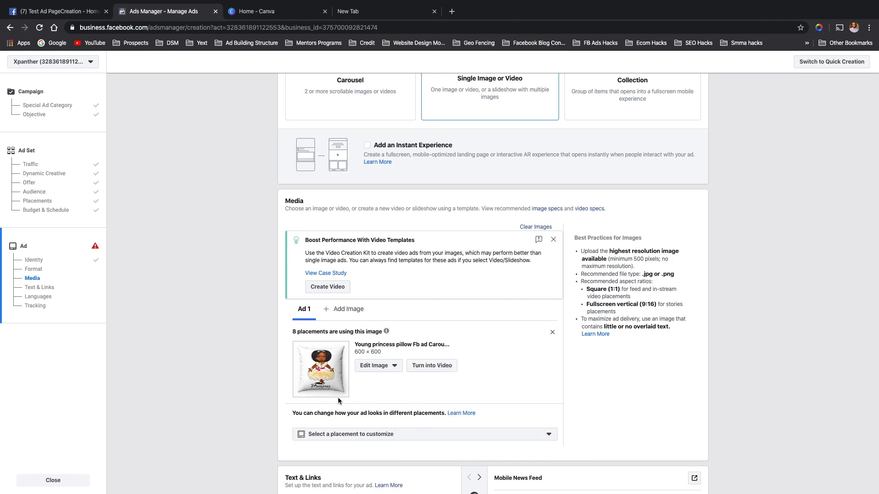
scroll(338, 399, "down", 1)
scroll(337, 398, "down", 2)
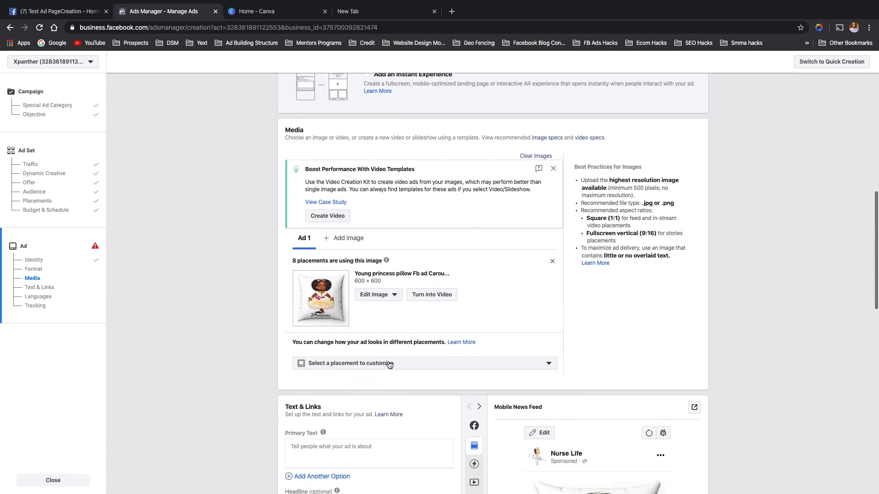
left_click(415, 363)
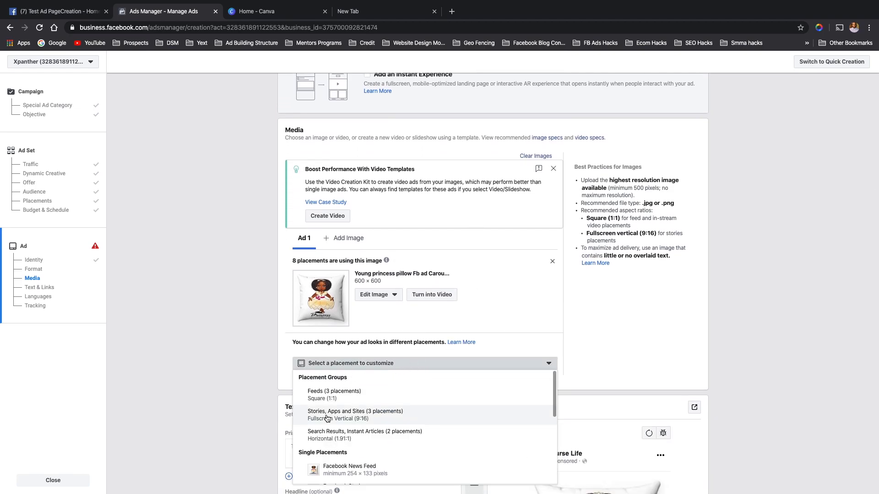
left_click(520, 342)
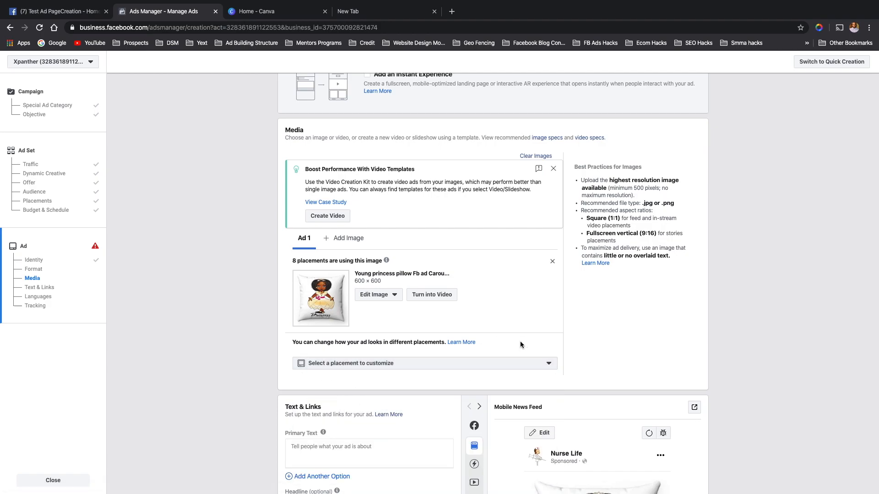
scroll(472, 371, "down", 3)
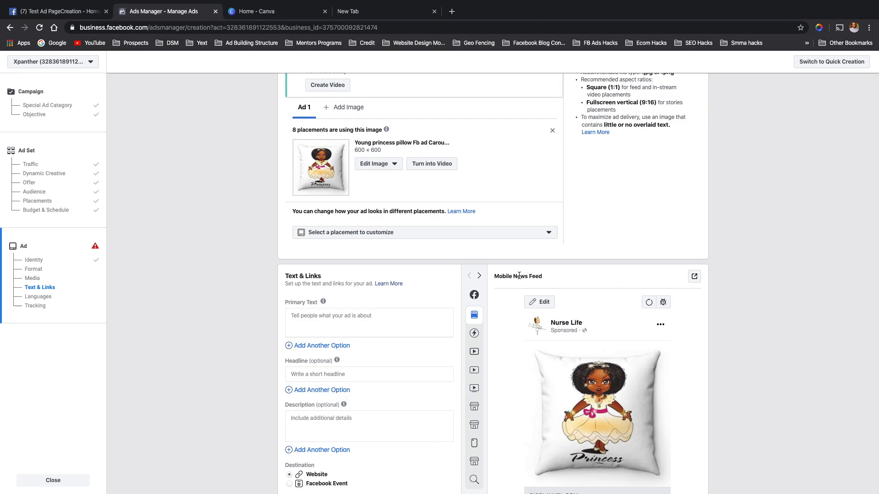
scroll(391, 293, "up", 4)
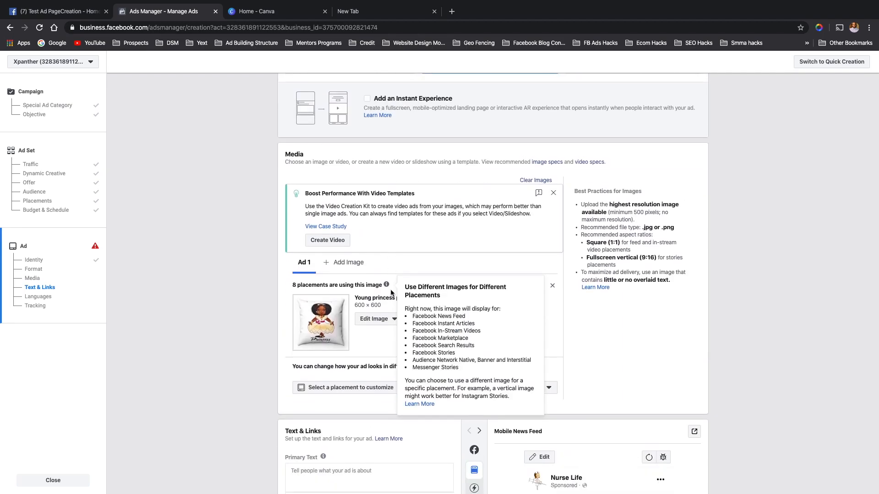
scroll(391, 293, "down", 9)
scroll(391, 293, "down", 1)
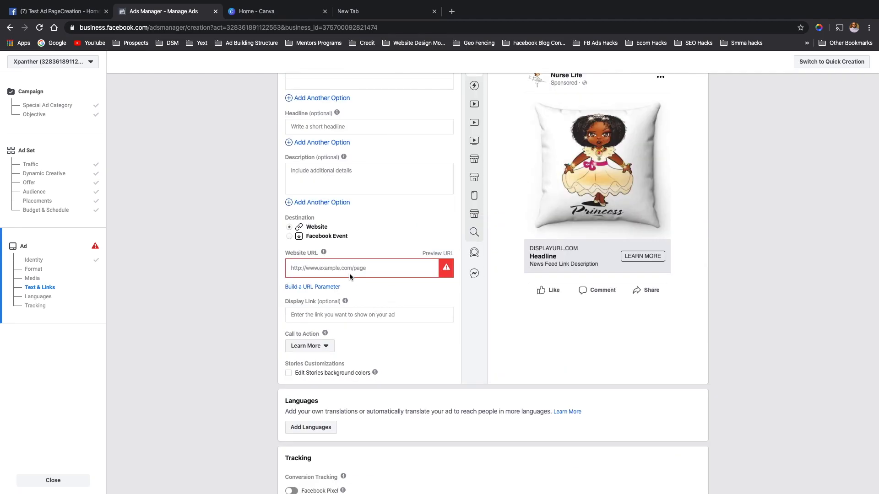
scroll(336, 183, "up", 3)
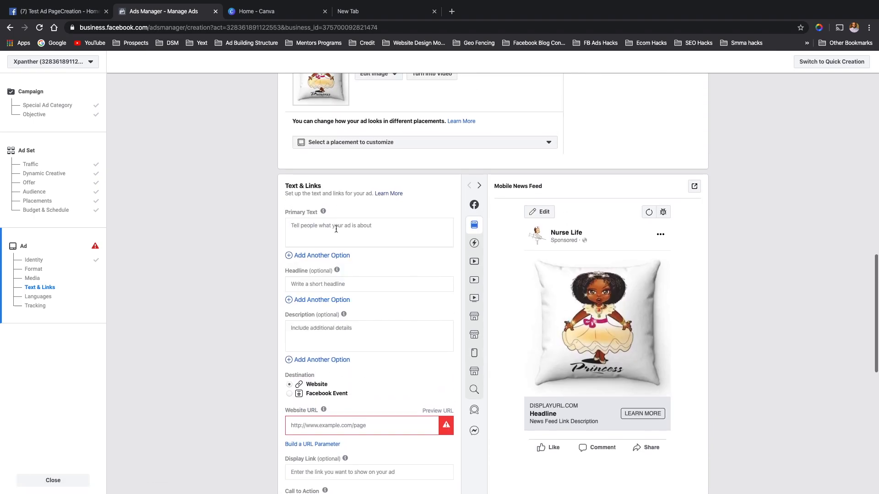
Step: Write the primary text "Hey We're only have a few more pillows for sales get yours now by clicking the link below"
left_click(330, 227)
type("Hey We")
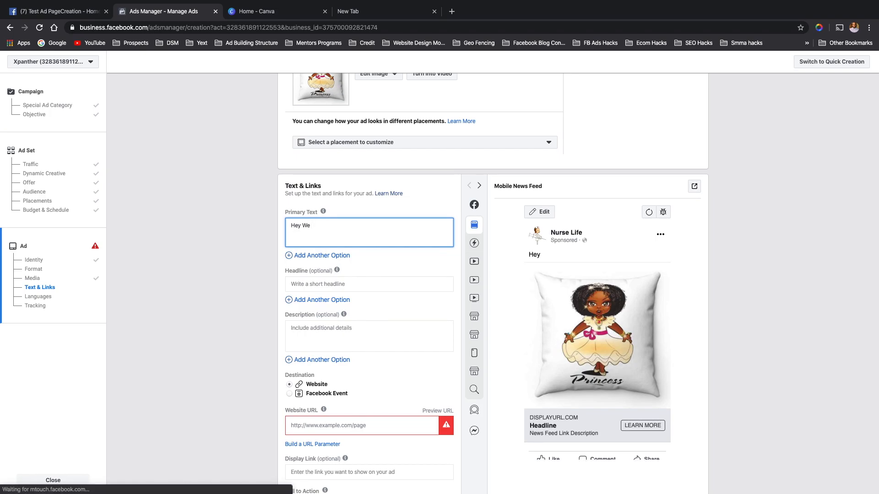
type("'re")
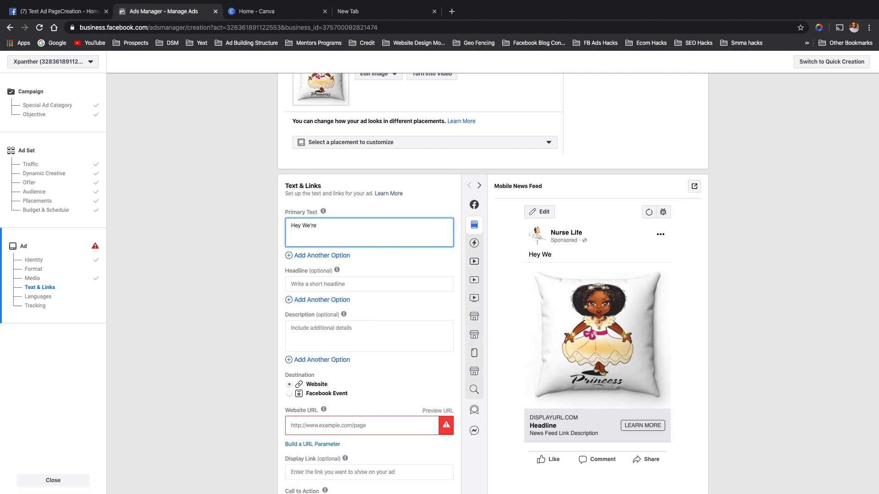
type(" only ")
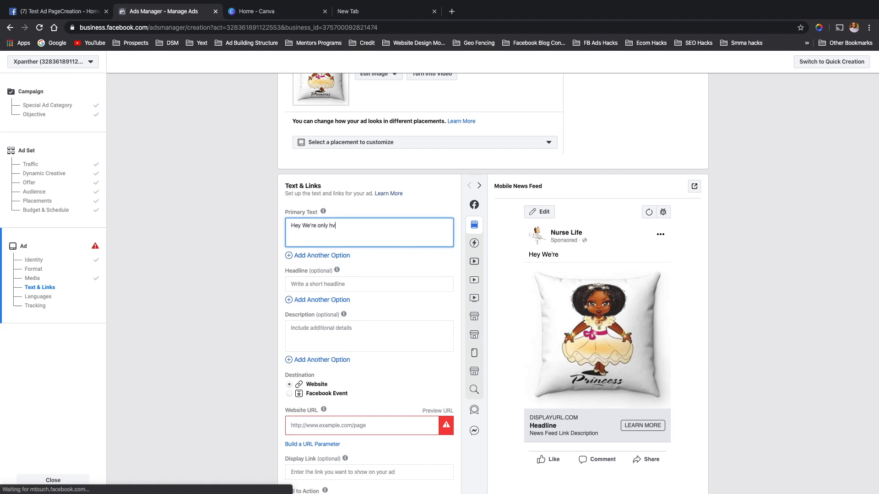
type("hv")
key("BackSpace")
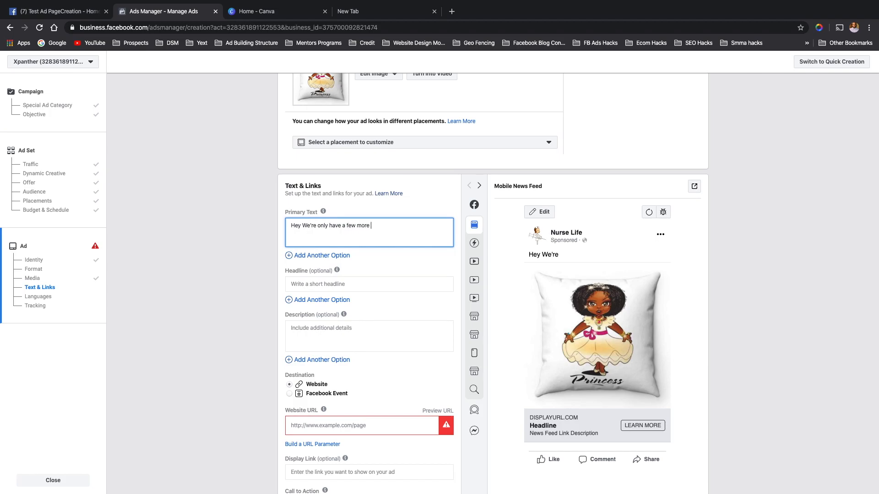
type("ave a few more pillows for sales get yours")
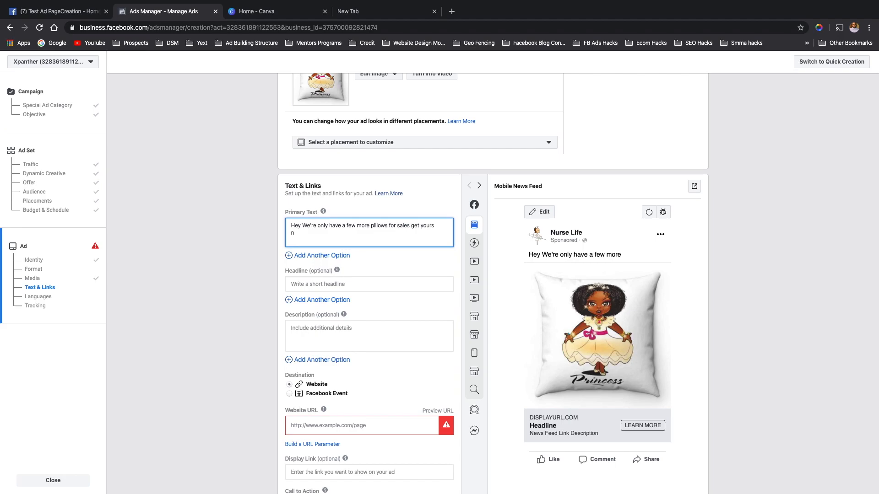
type("now")
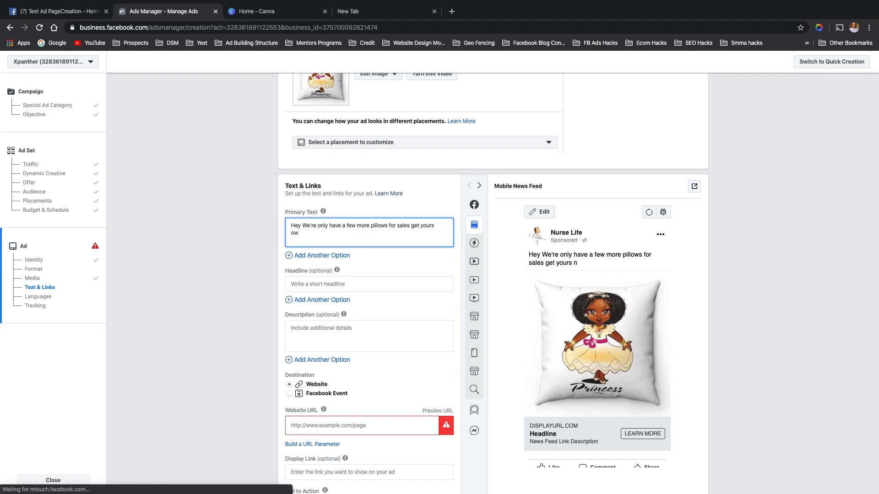
key("BackSpace")
key("BackSpace")
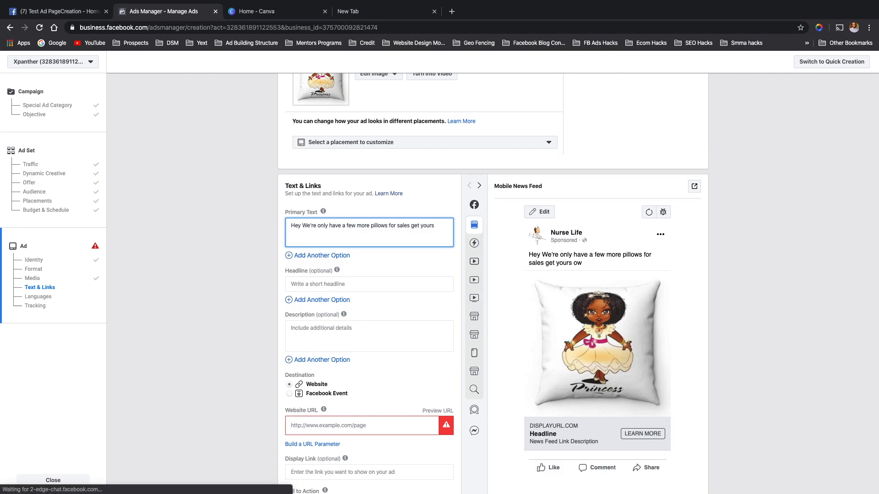
type("now ")
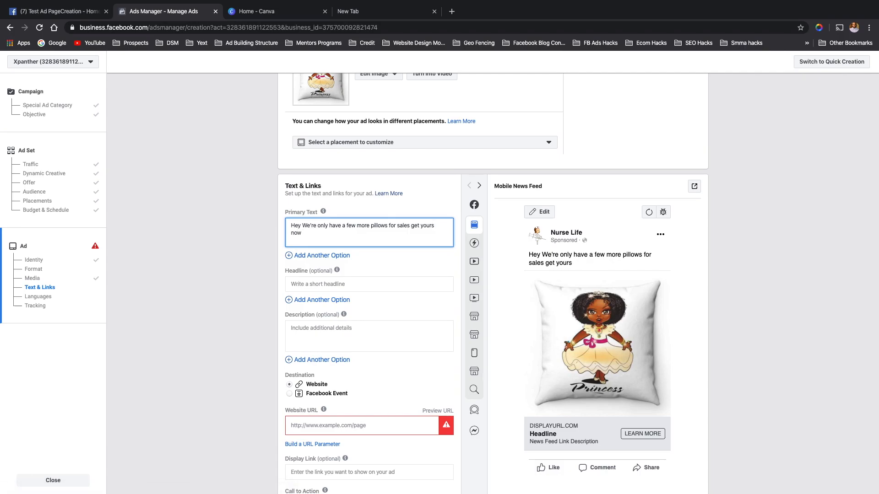
type("by clicking the link below")
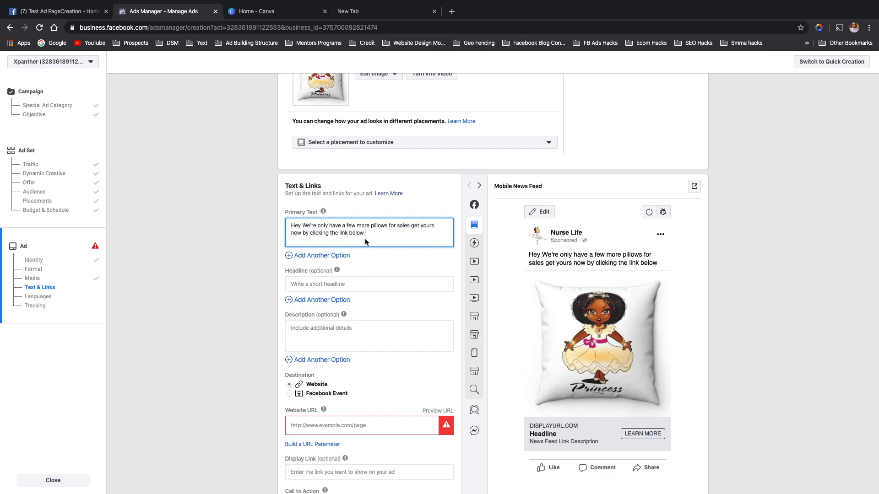
Step: Add the downward-pointing hand emoji from the browser's emoji extension to the end of the primary text
left_click(871, 28)
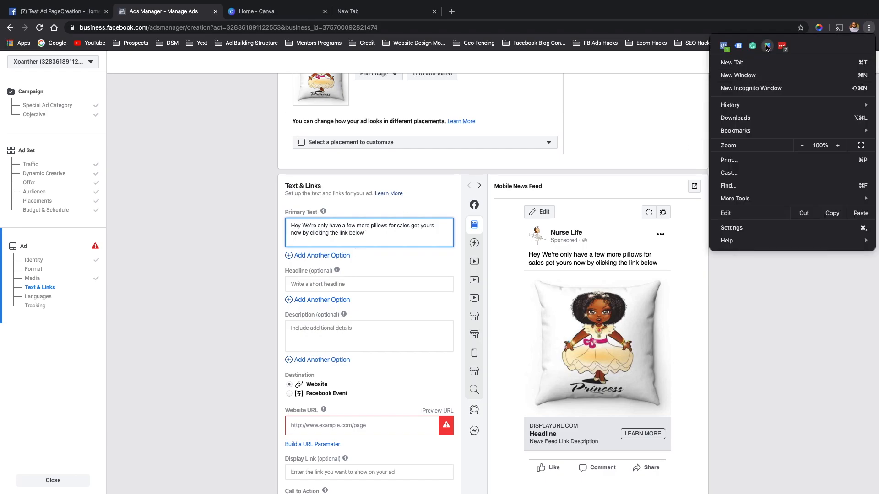
left_click(767, 46)
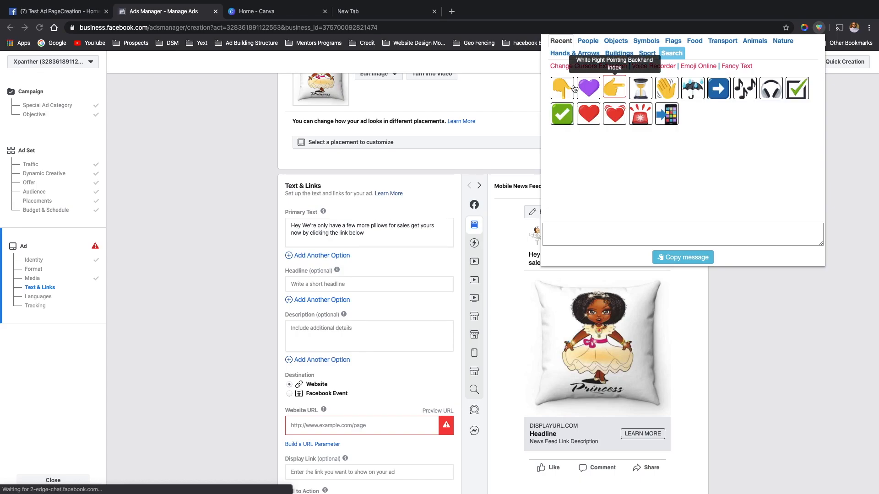
left_click(562, 87)
left_click(502, 146)
left_click(366, 242)
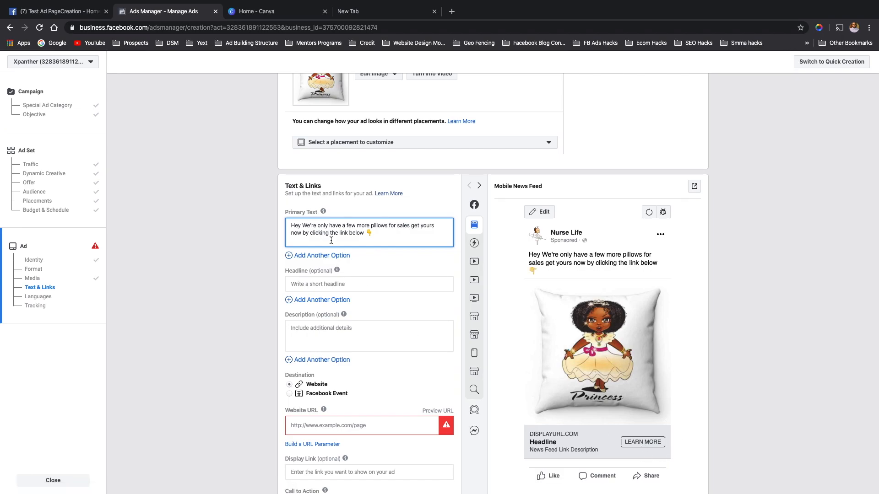
Step: Replace the word "link" with "Button" in the primary text and remove the extra space after it
left_click(347, 233)
key("BackSpace")
key("BackSpace")
key("BackSpace")
key("BackSpace")
type("Button")
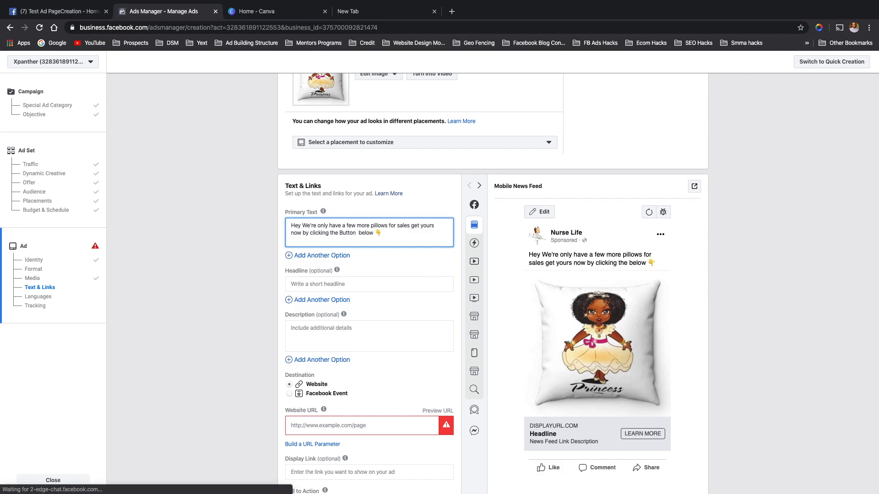
left_click(360, 232)
key("BackSpace")
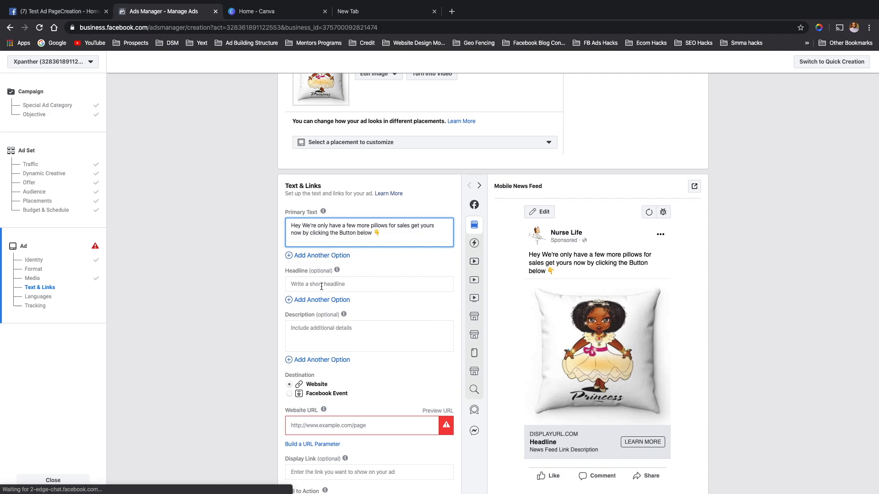
Step: Enter the ad headline "Princess pillow", correcting the misspelled first word with the spell-check suggestion
scroll(394, 344, "down", 2)
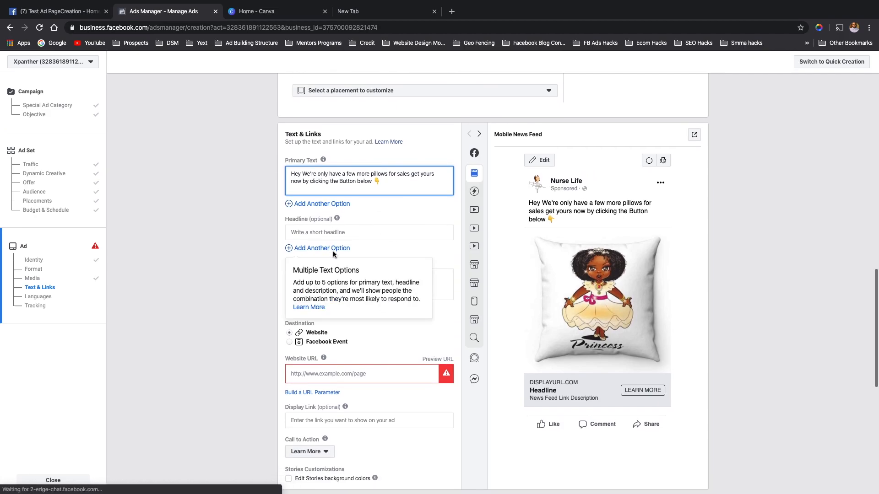
left_click(334, 233)
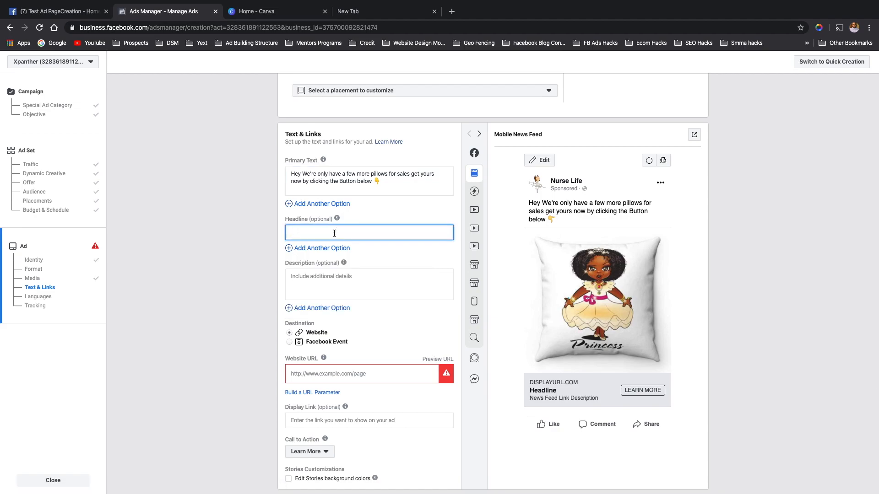
type("Princees pillow")
left_click(302, 232)
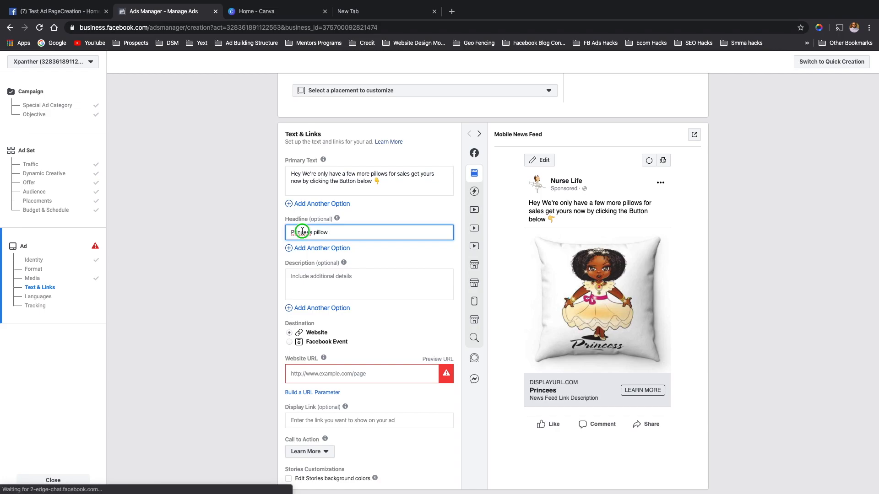
right_click(302, 231)
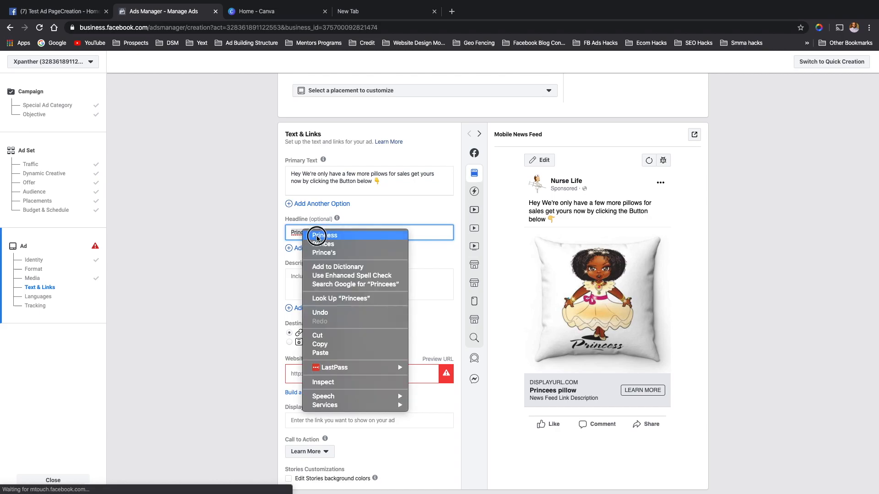
left_click(324, 235)
left_click(329, 232)
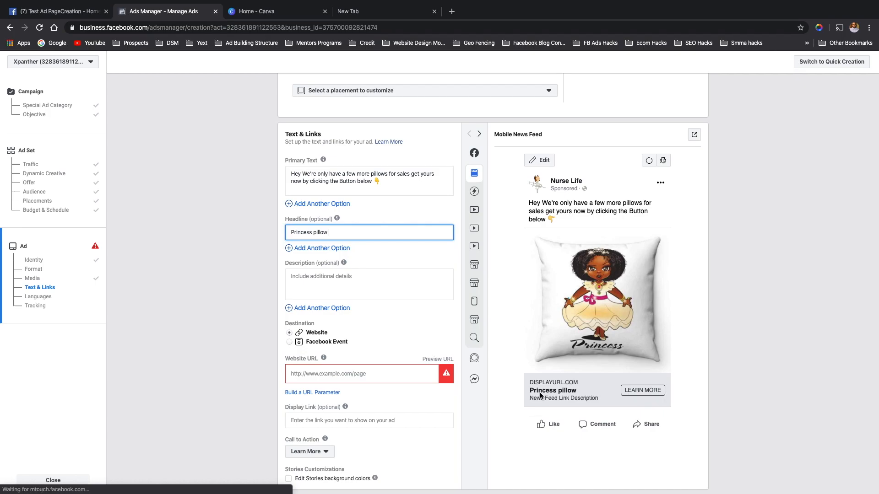
Step: Enter the ad description "16x9 inch pillow, plus fabric, washable"
left_click(359, 281)
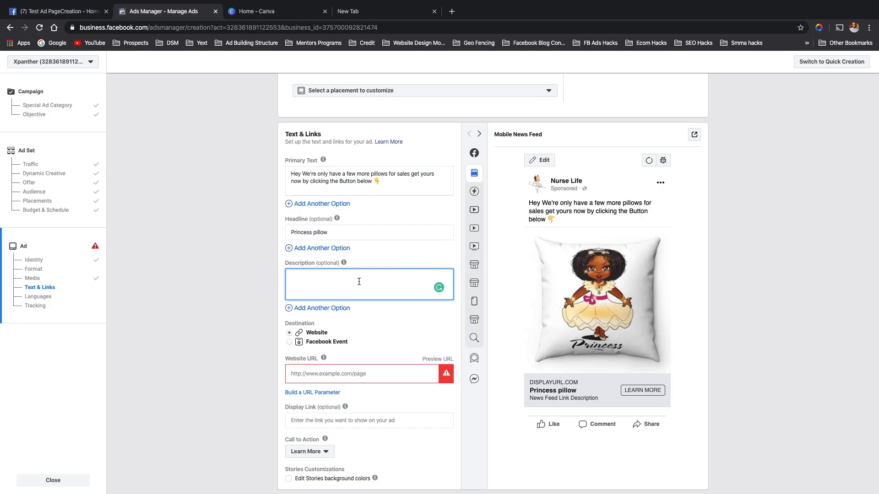
type("16")
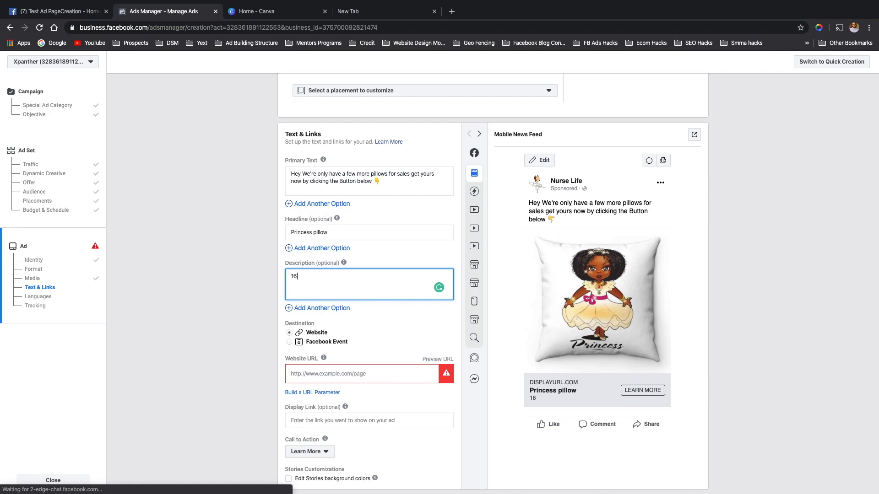
type("x")
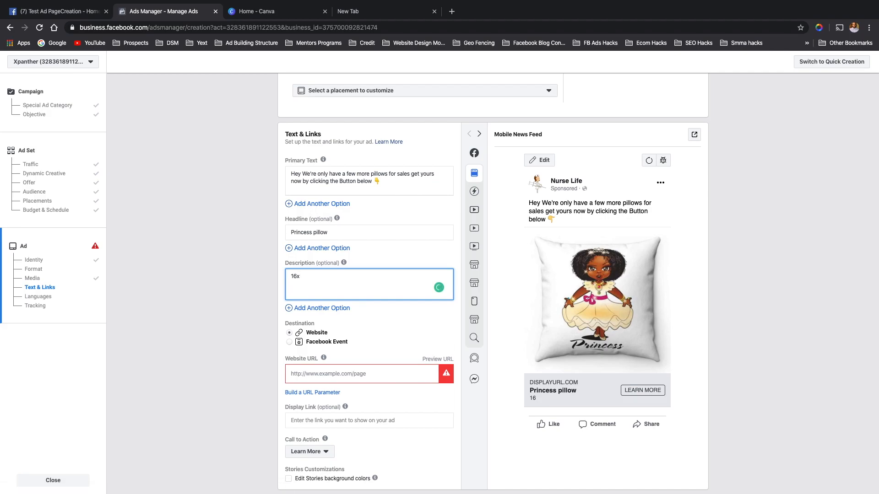
type("9 inch pillow p")
key("BackSpace")
type(",o")
key("BackSpace")
key("BackSpace")
type("plus")
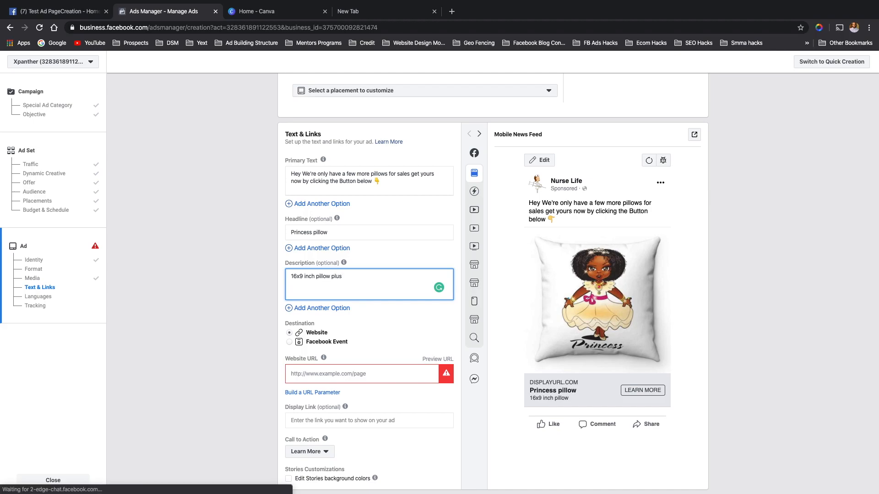
type(" fabriv")
key("BackSpace")
type(",")
left_click(332, 276)
left_click(360, 276)
type(", ")
type("wash")
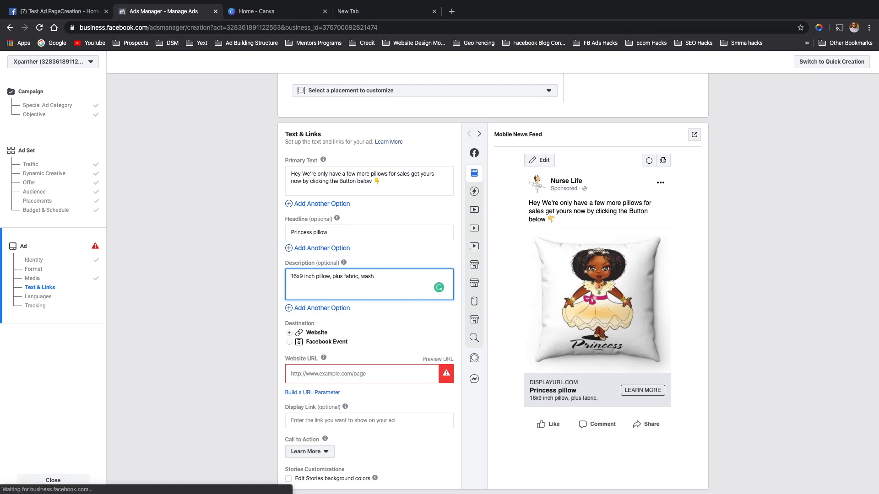
type("able")
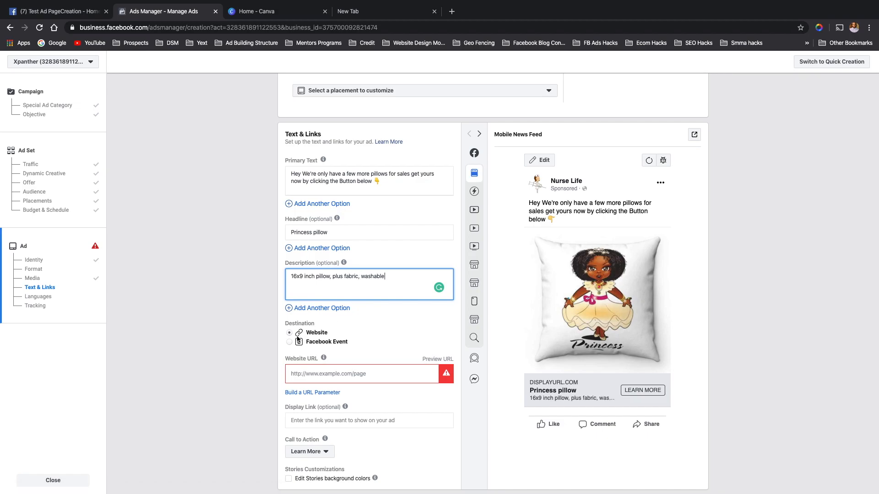
Step: Set the ad's website URL to pillows.com
left_click(321, 374)
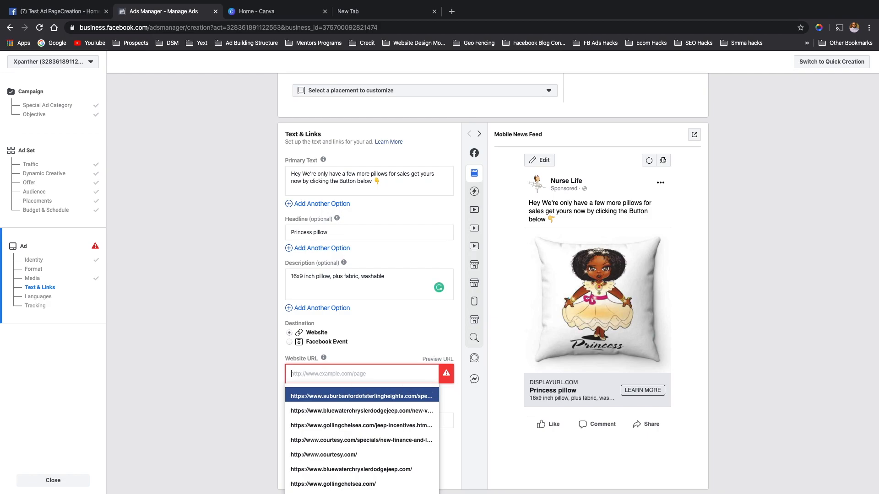
type("pillows")
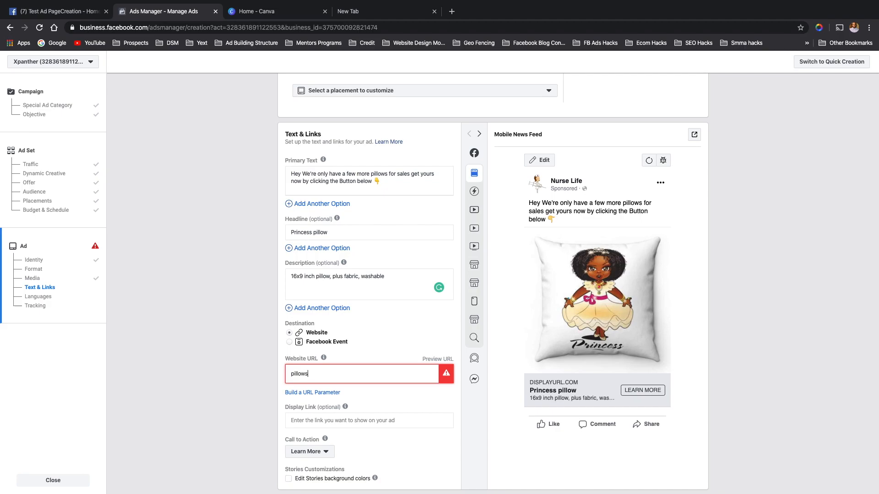
type(".com")
left_click(293, 376)
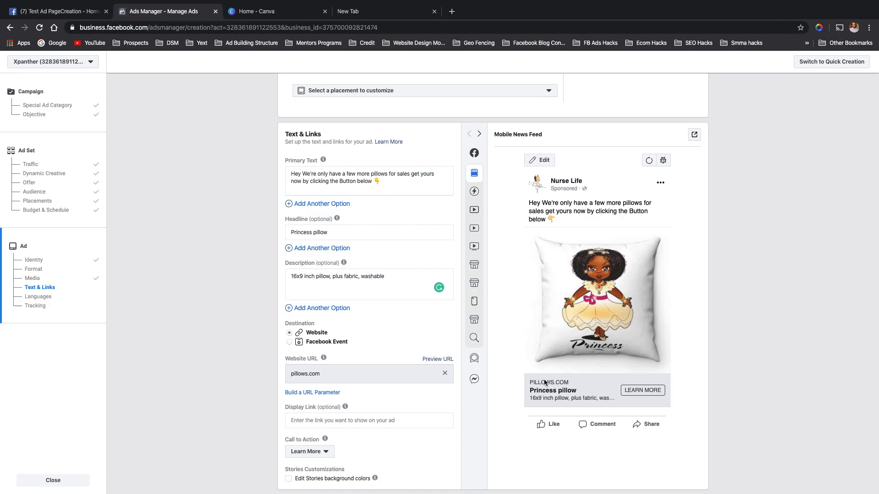
Step: Look through the available call-to-action options and set the ad's button to Shop Now
scroll(366, 410, "down", 2)
scroll(366, 408, "down", 2)
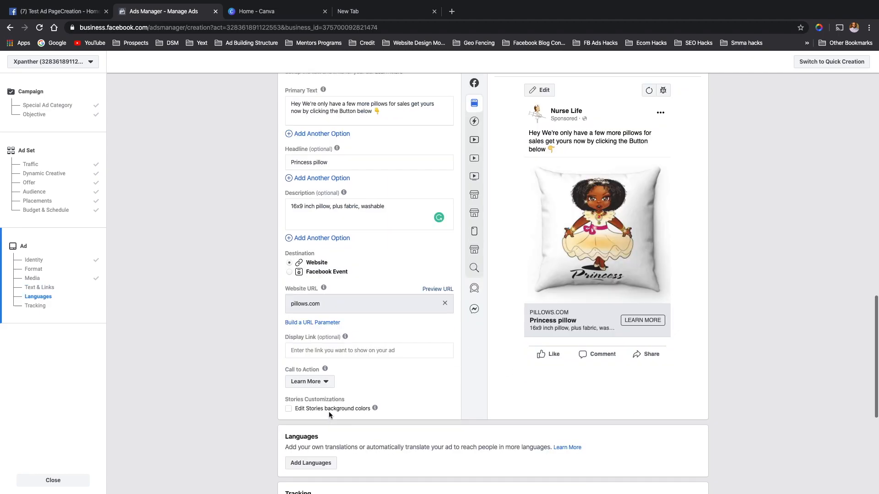
left_click(326, 382)
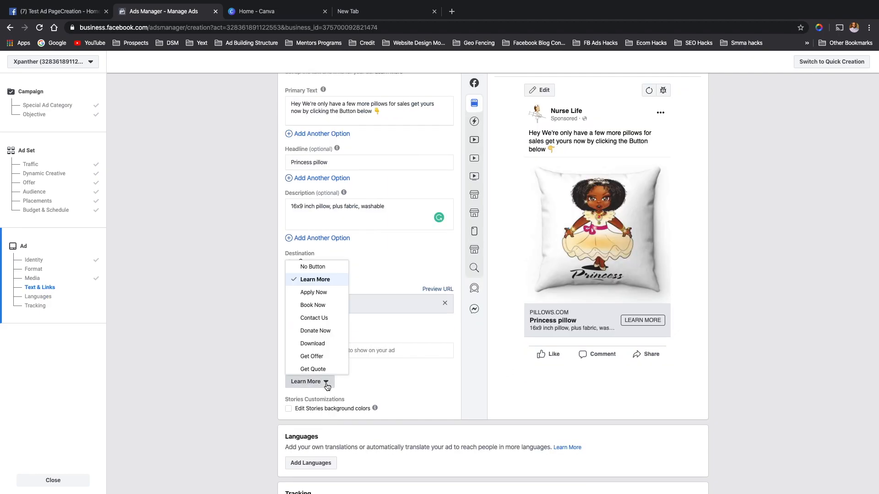
scroll(321, 342, "down", 1)
scroll(321, 342, "down", 3)
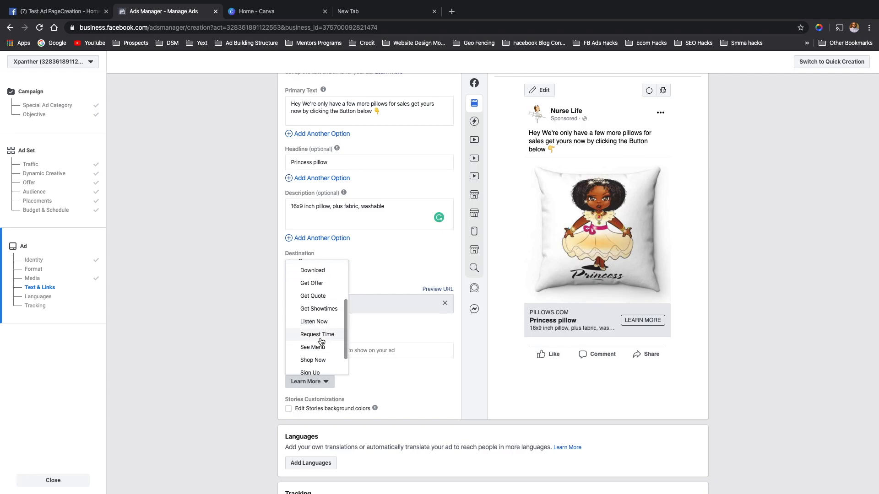
scroll(322, 286, "up", 5)
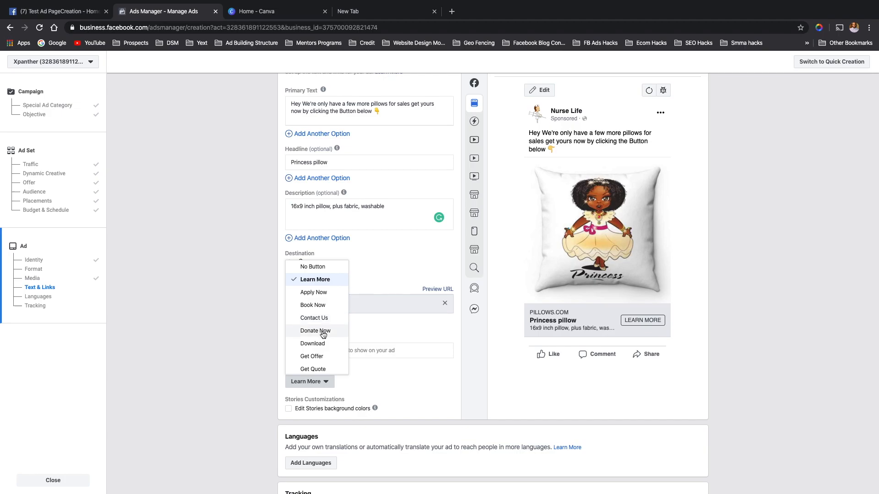
scroll(321, 347, "down", 1)
scroll(321, 347, "down", 2)
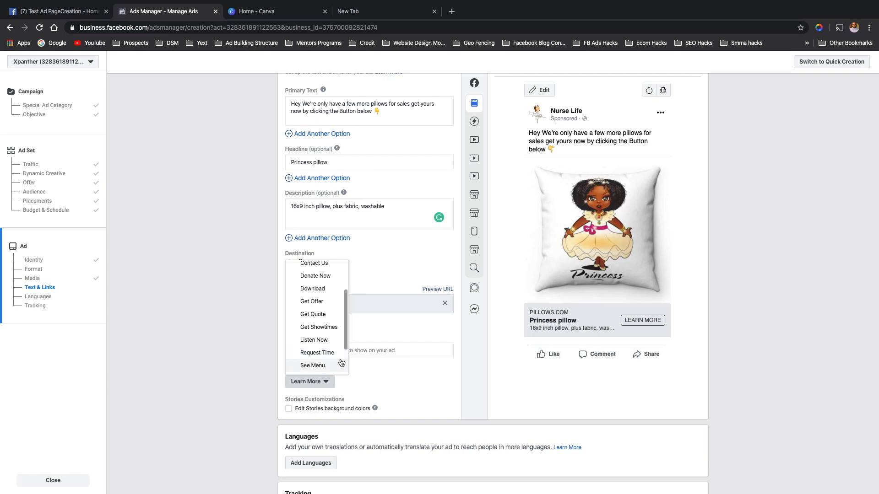
scroll(327, 362, "down", 2)
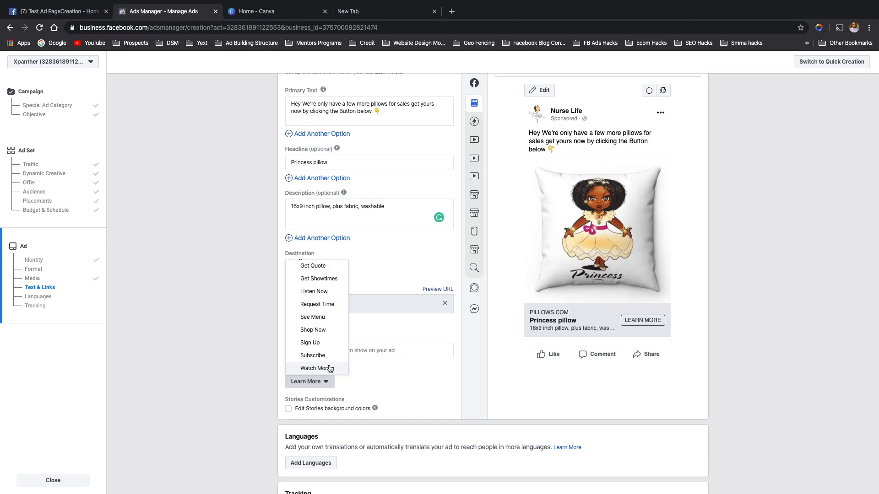
scroll(322, 320, "up", 5)
scroll(322, 319, "down", 5)
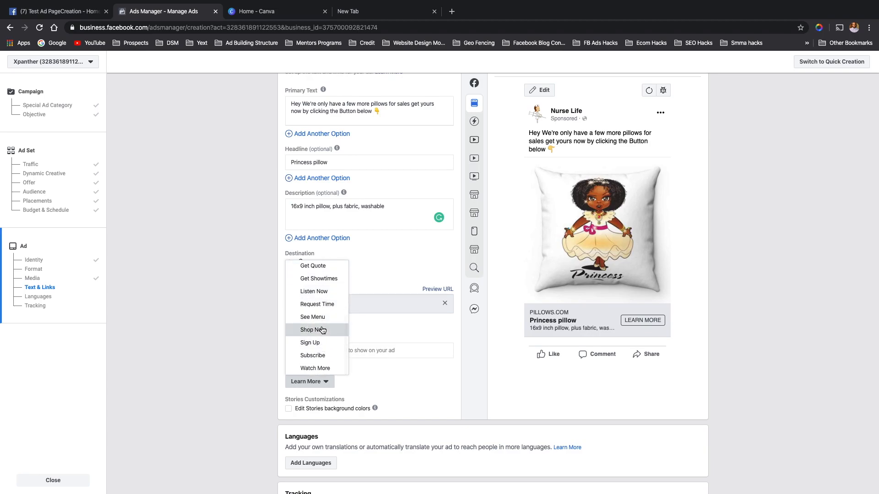
left_click(338, 330)
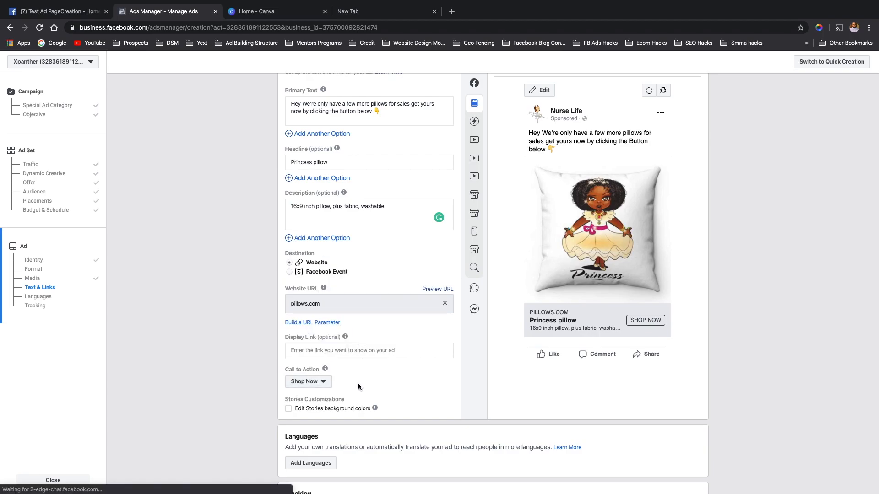
Step: Open the ad's language setup and cancel it without removing any placements
scroll(358, 383, "down", 1)
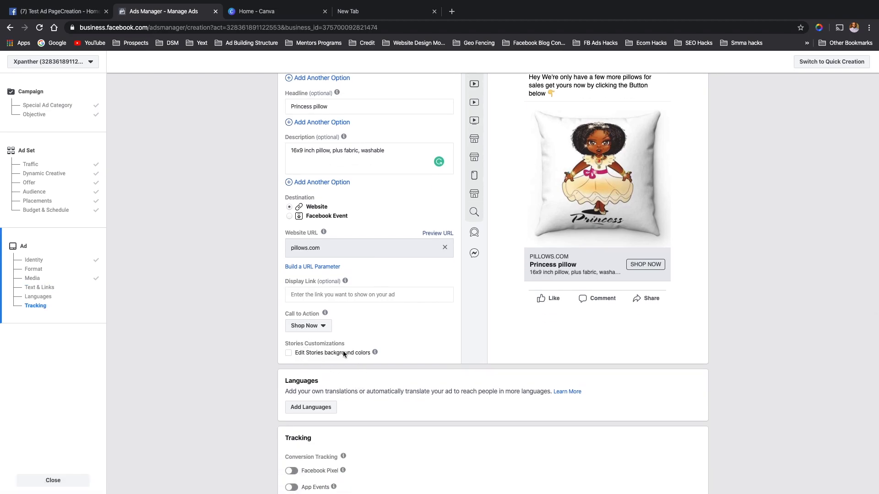
mouse_move(375, 354)
scroll(385, 350, "down", 1)
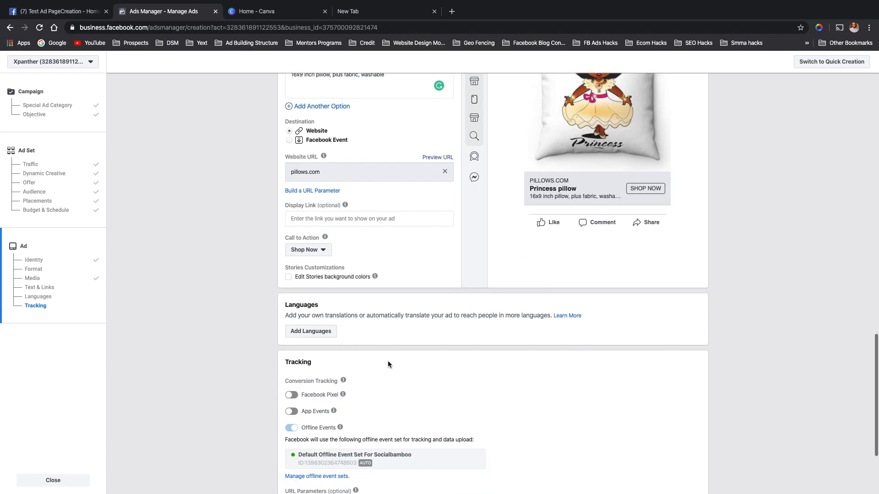
left_click(320, 334)
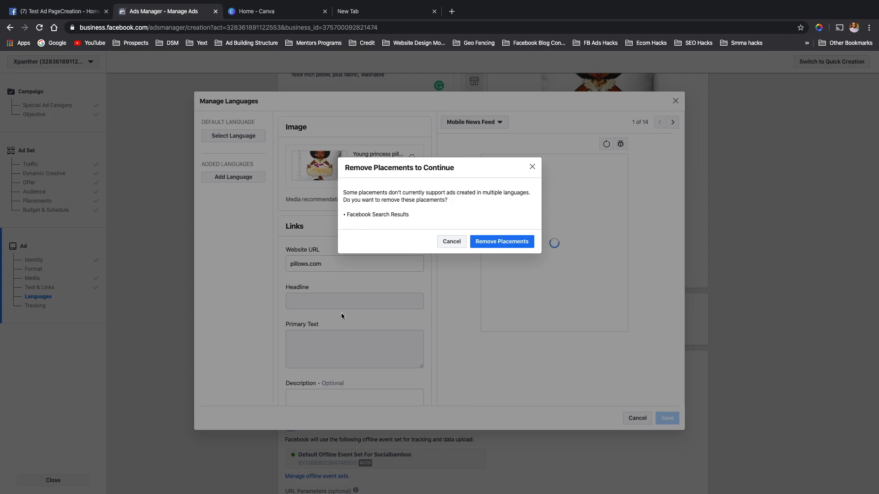
left_click(532, 168)
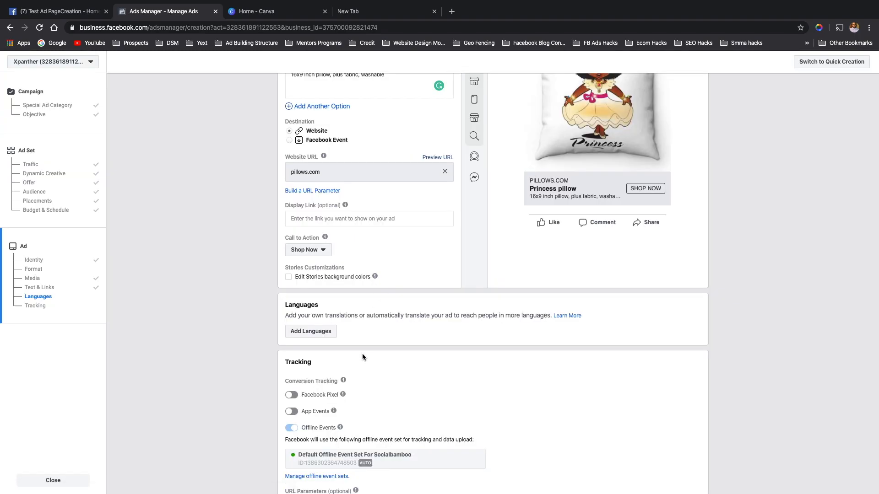
Step: Examine the ad preview for each Facebook placement in order, from Instant Articles through Search Results (General)
scroll(361, 353, "down", 3)
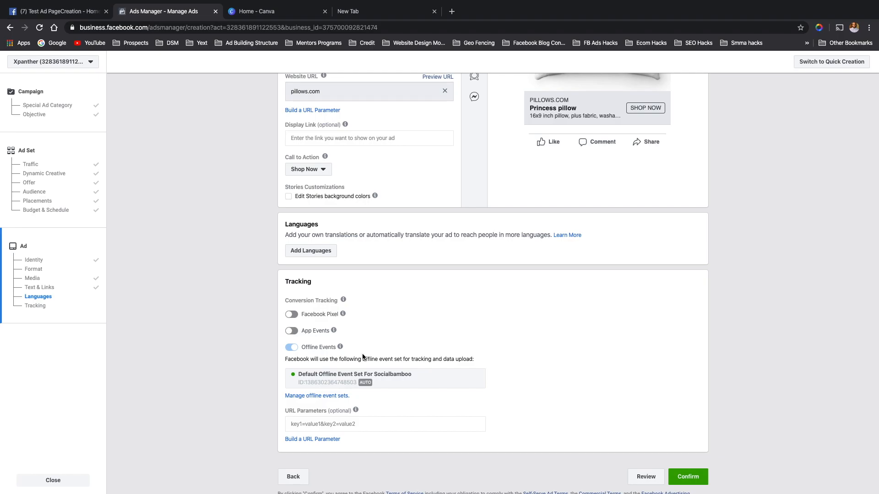
scroll(439, 386, "down", 2)
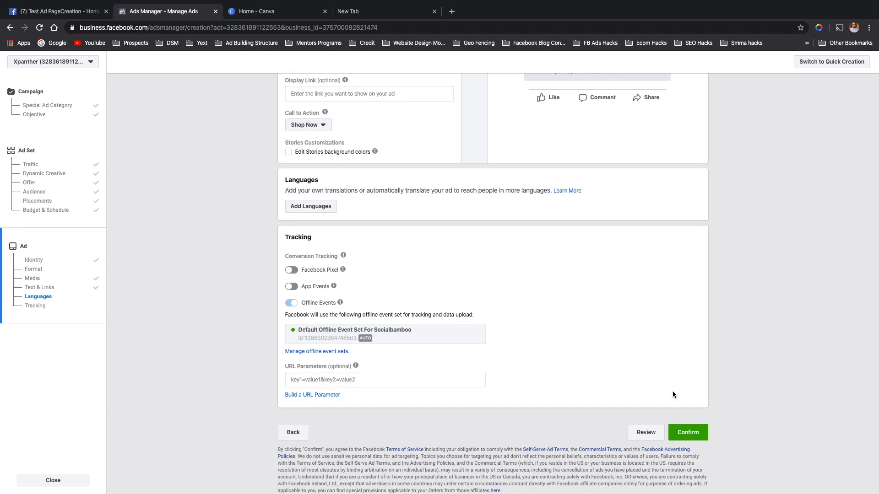
scroll(672, 394, "up", 7)
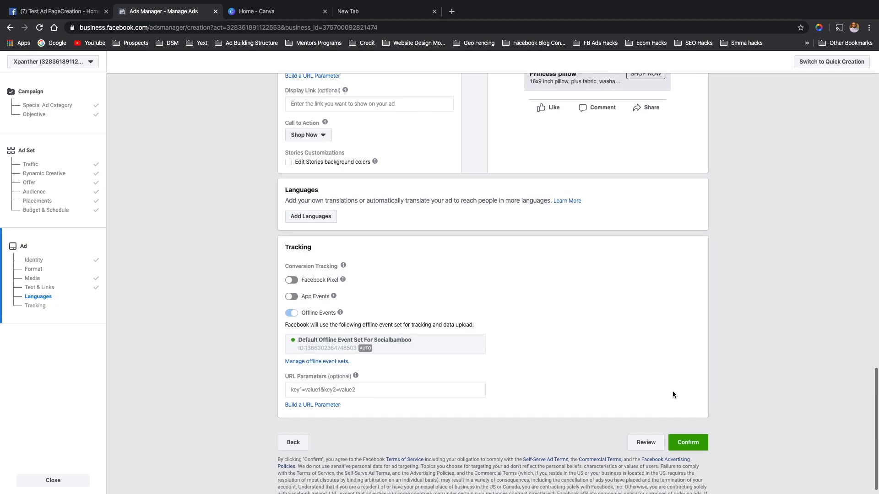
scroll(671, 393, "up", 1)
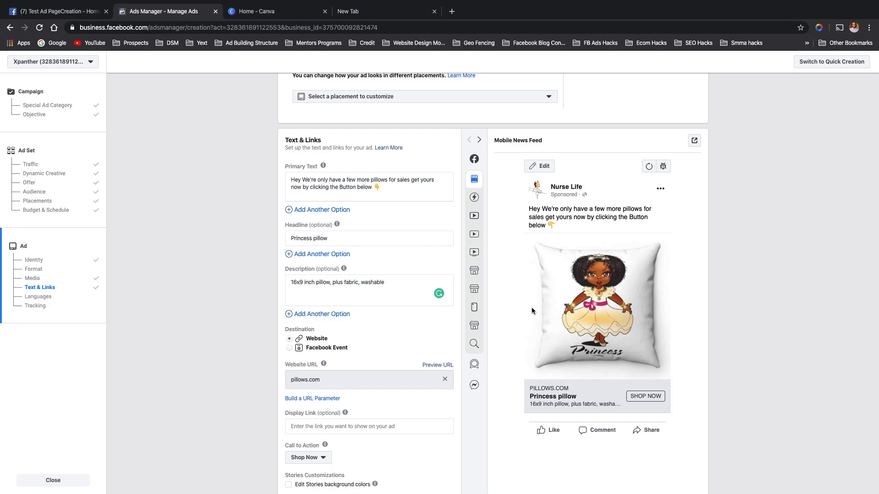
mouse_move(502, 198)
left_click(480, 140)
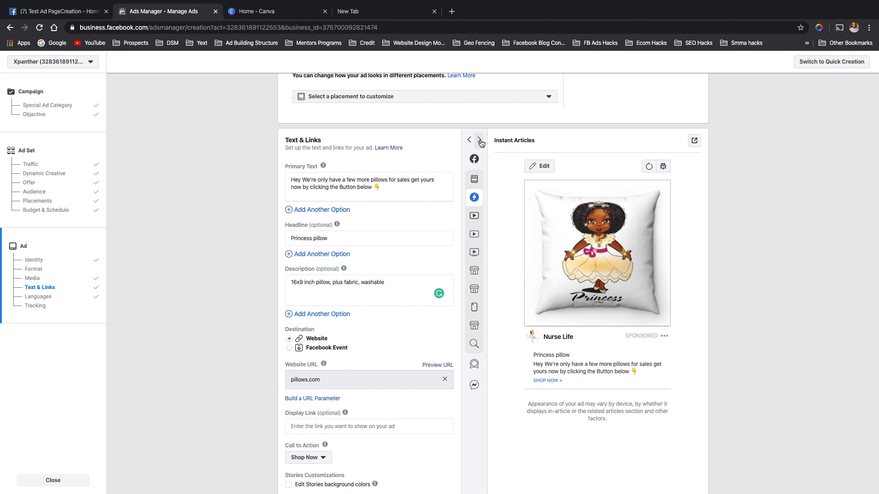
left_click(480, 140)
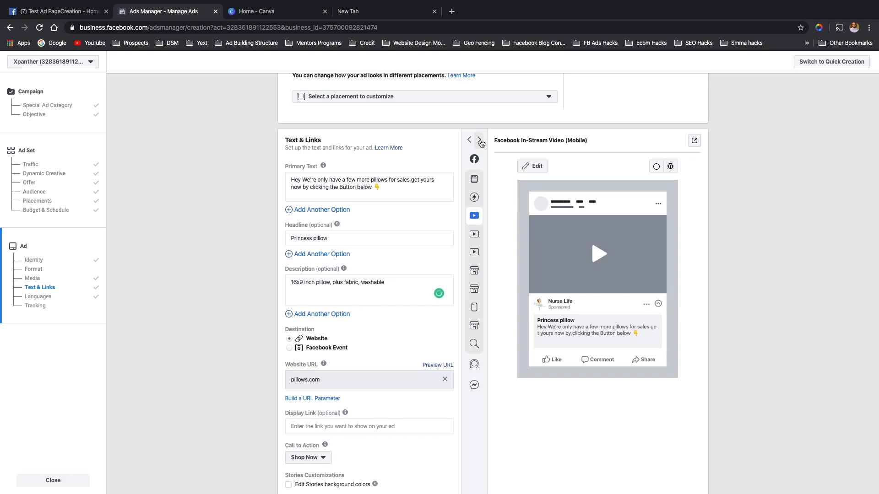
left_click(480, 140)
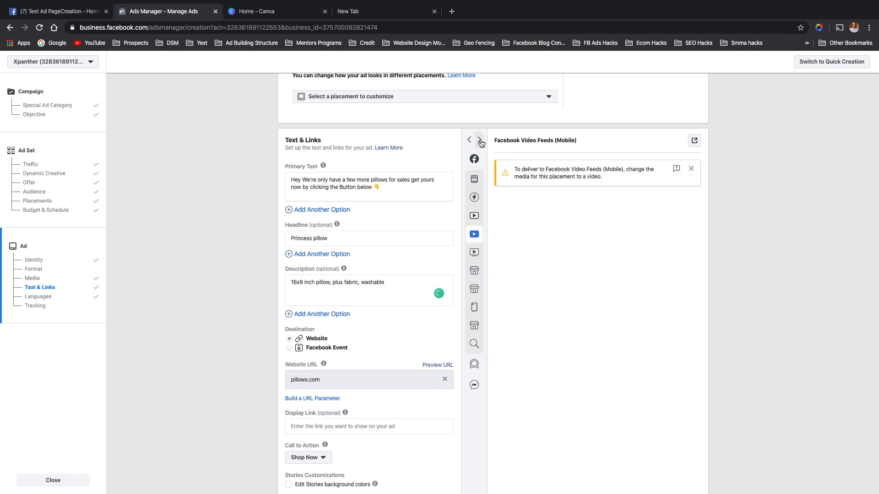
left_click(479, 140)
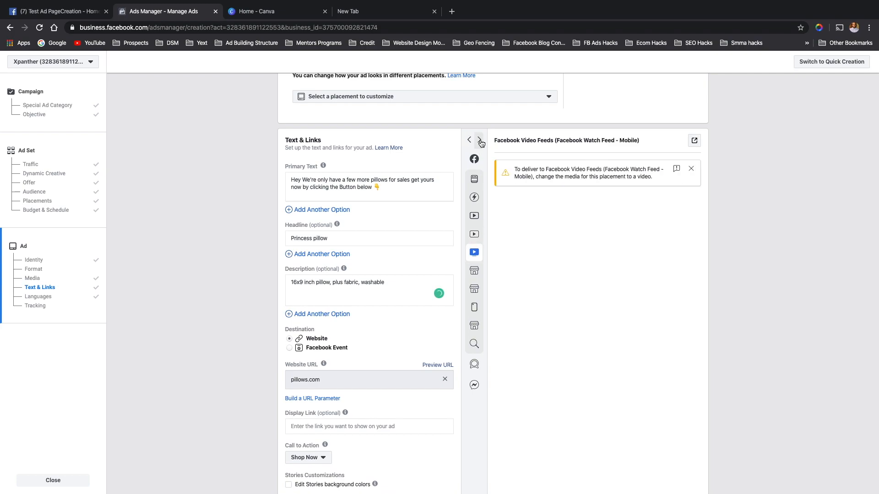
left_click(480, 140)
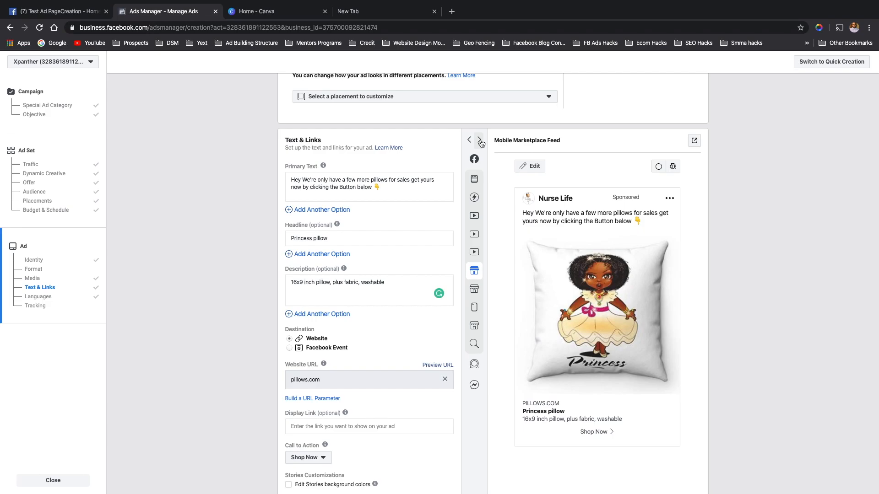
left_click(480, 140)
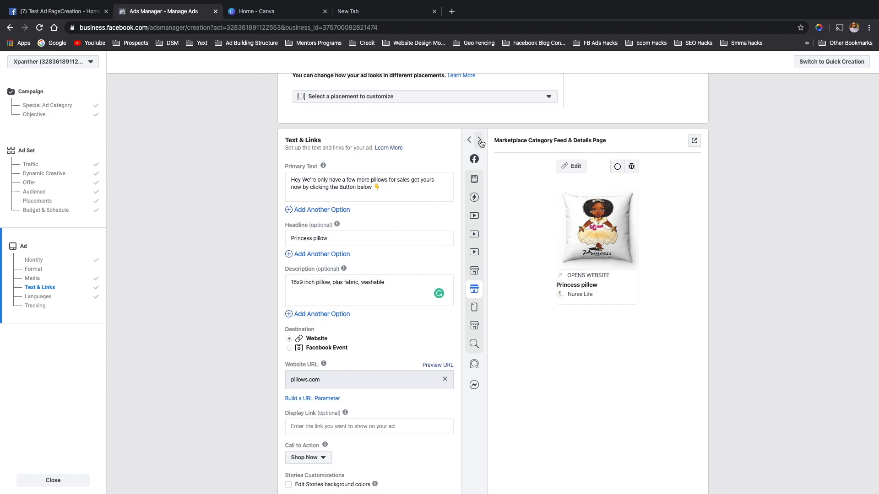
left_click(480, 140)
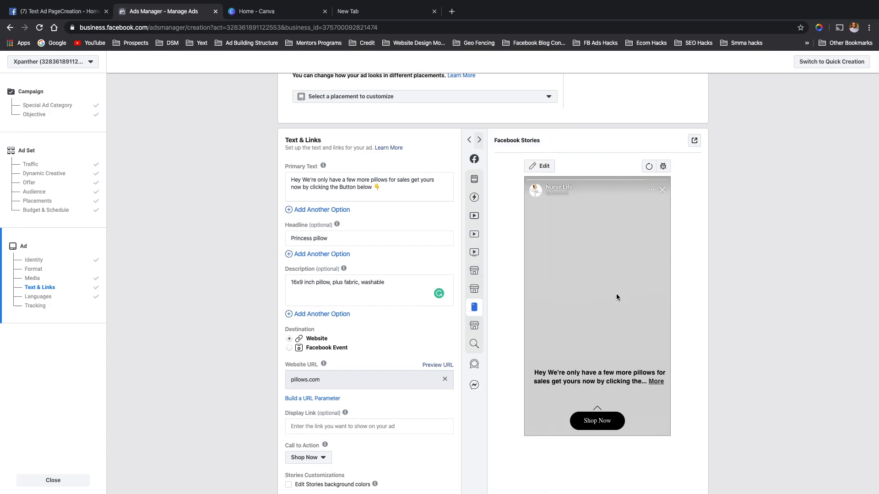
left_click(480, 140)
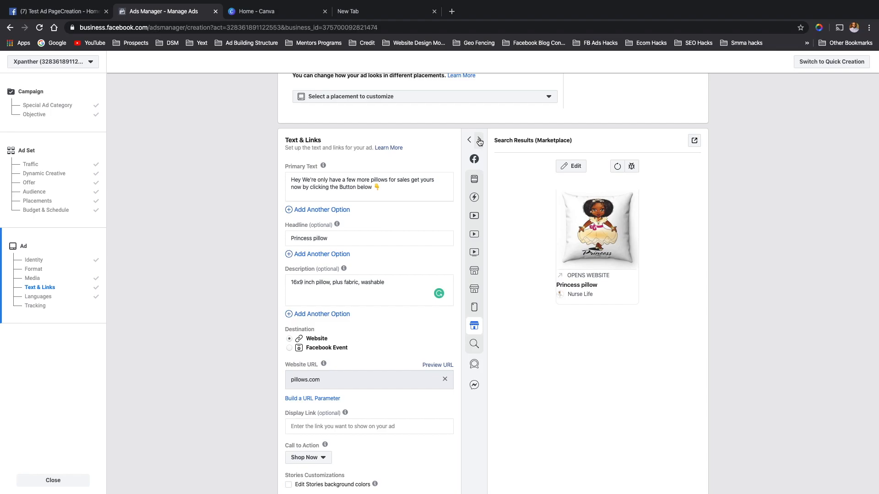
left_click(479, 140)
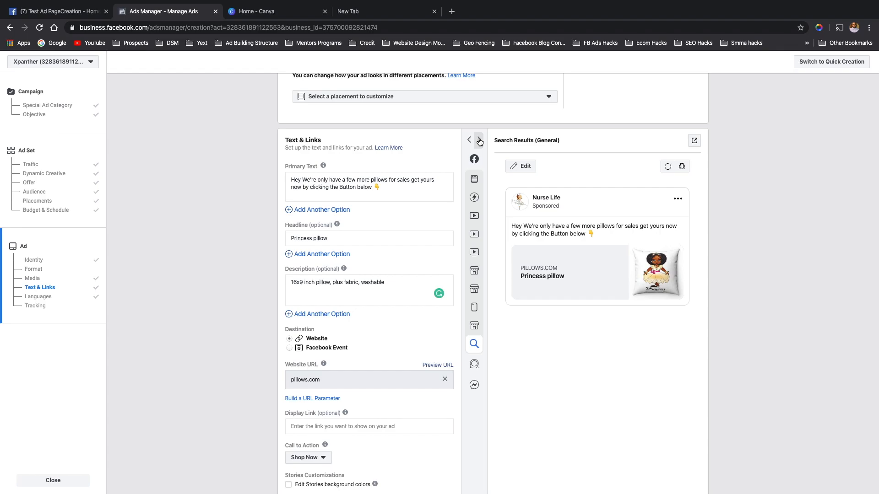
Step: Examine the ad preview for the Audience Network Interstitial, Medium Rectangle, Native and Banner placements
left_click(479, 140)
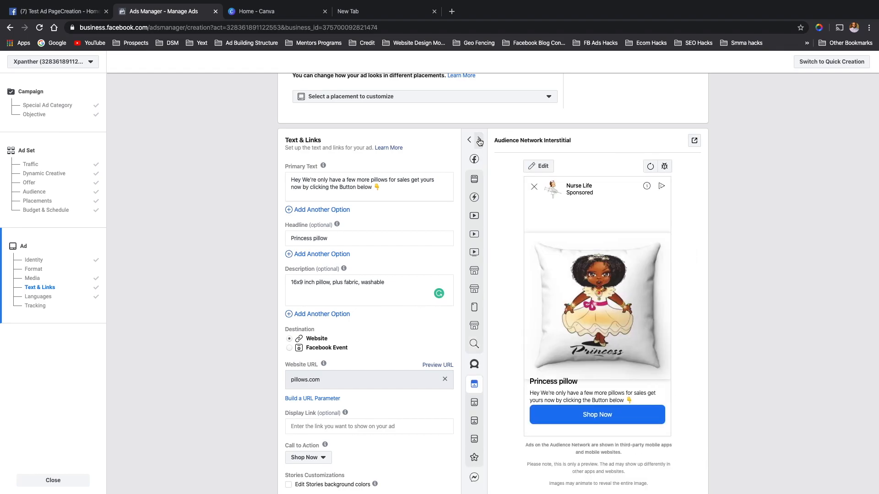
mouse_move(478, 153)
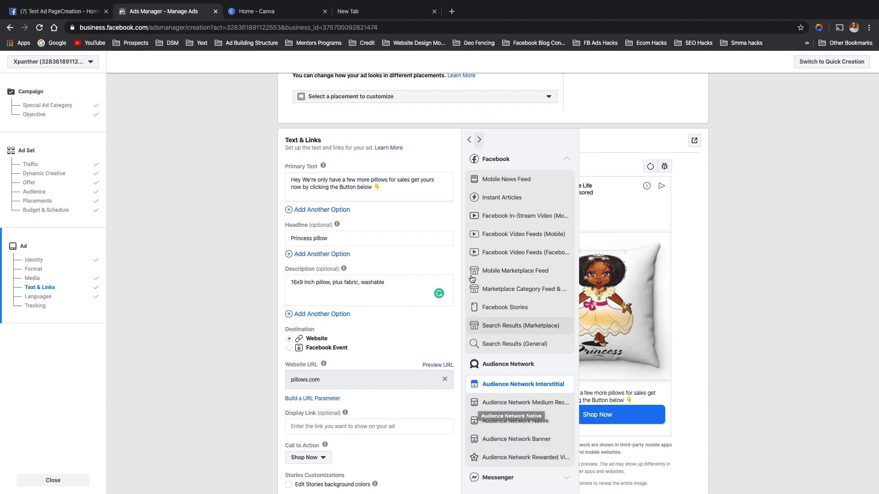
left_click(479, 140)
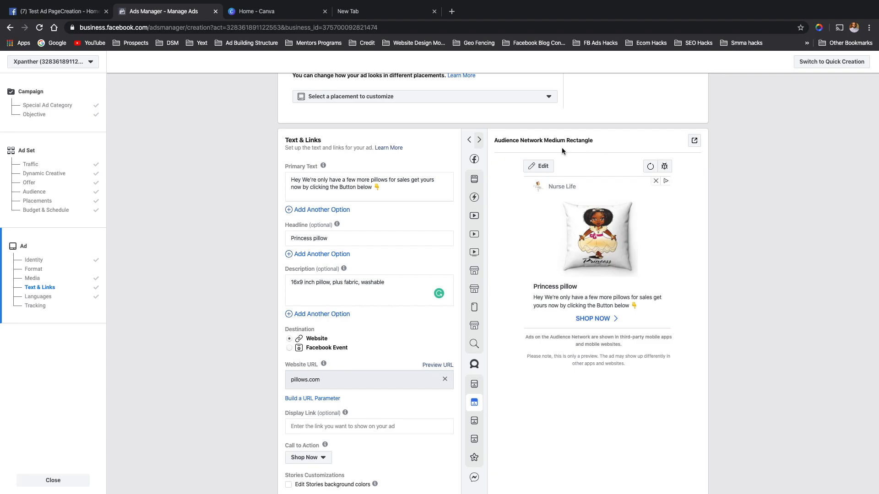
scroll(500, 248, "down", 3)
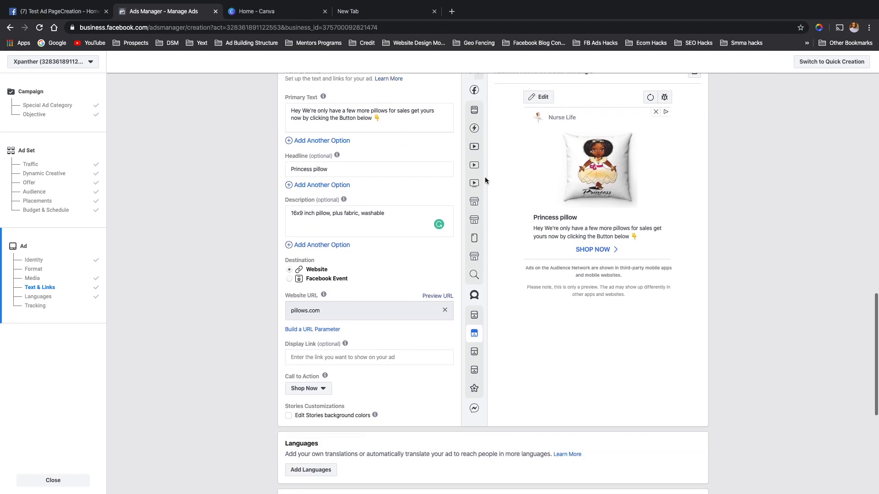
scroll(485, 171, "up", 2)
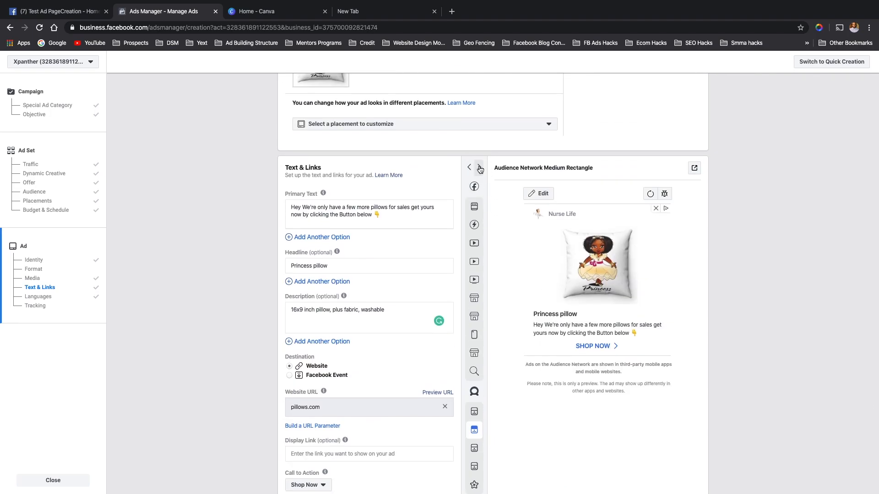
left_click(480, 169)
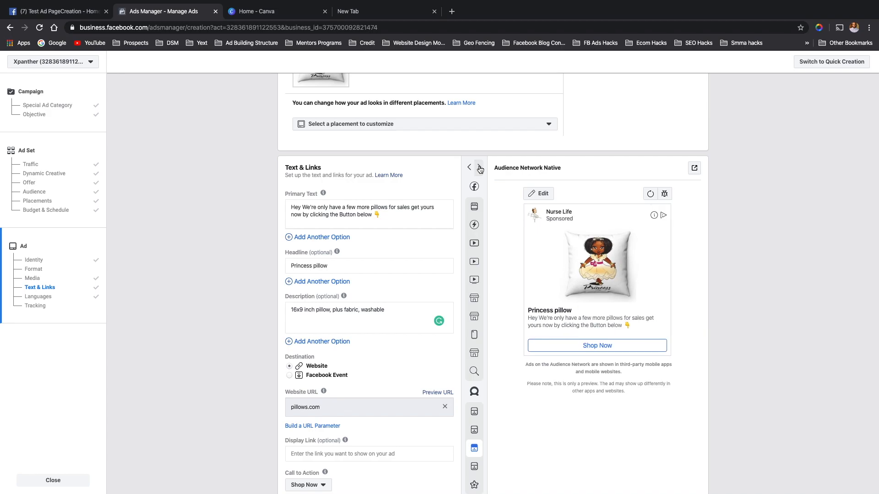
left_click(480, 168)
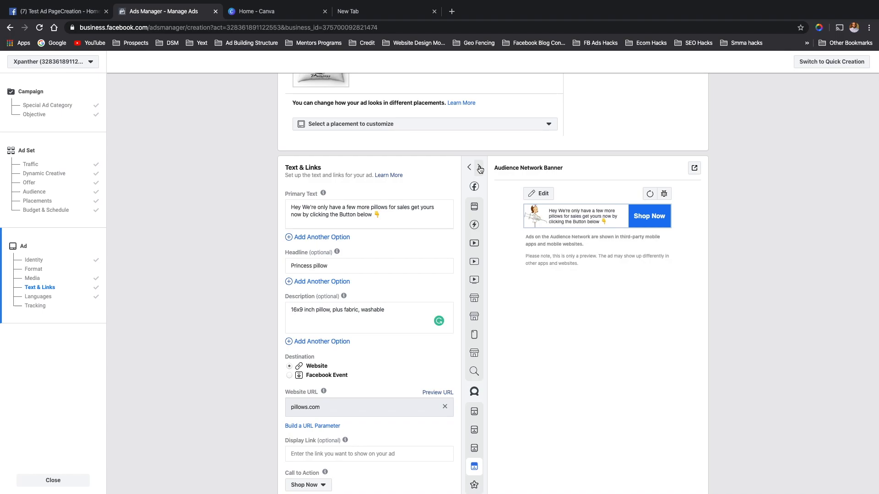
Step: Examine the ad preview for the Audience Network Rewarded Video and Messenger Stories placements
left_click(480, 168)
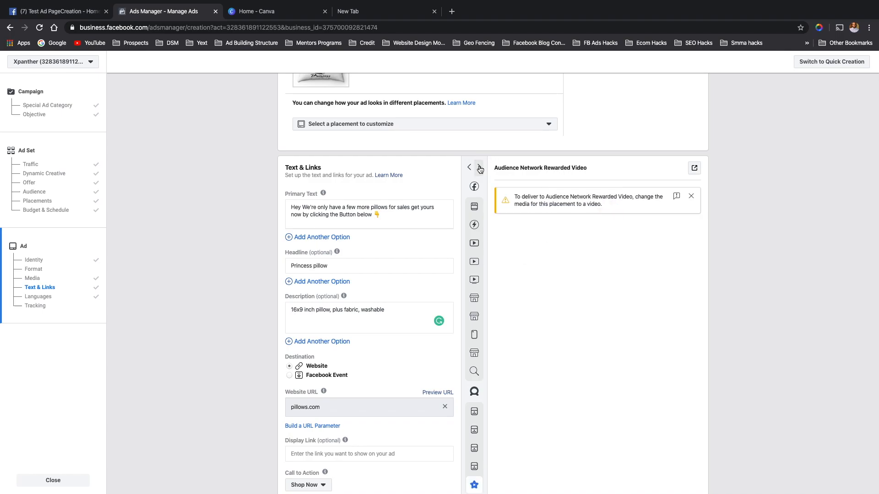
scroll(479, 169, "down", 2)
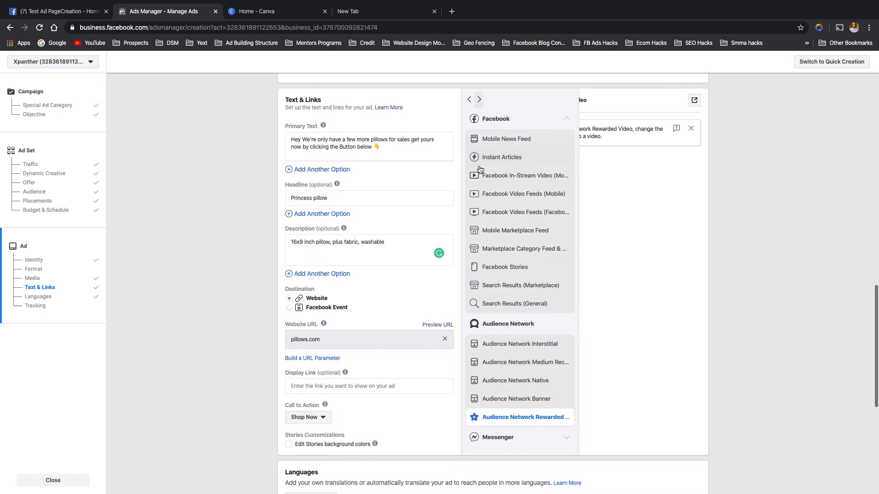
left_click(479, 128)
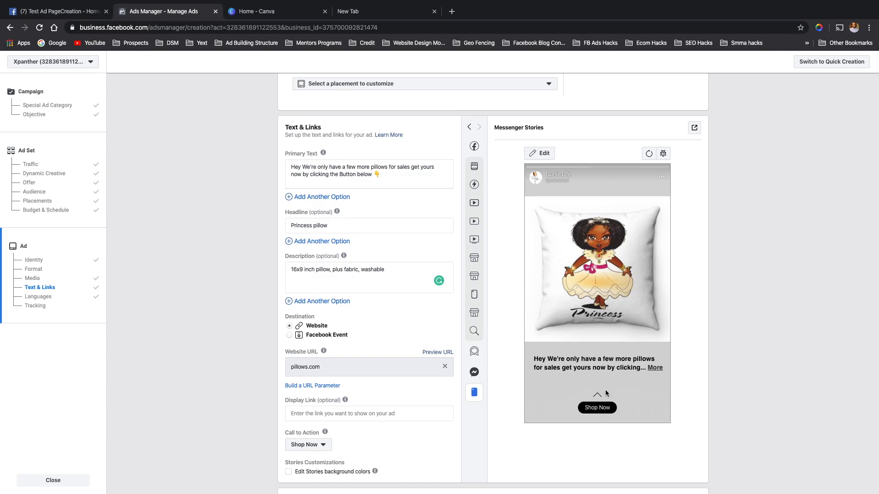
scroll(495, 388, "down", 3)
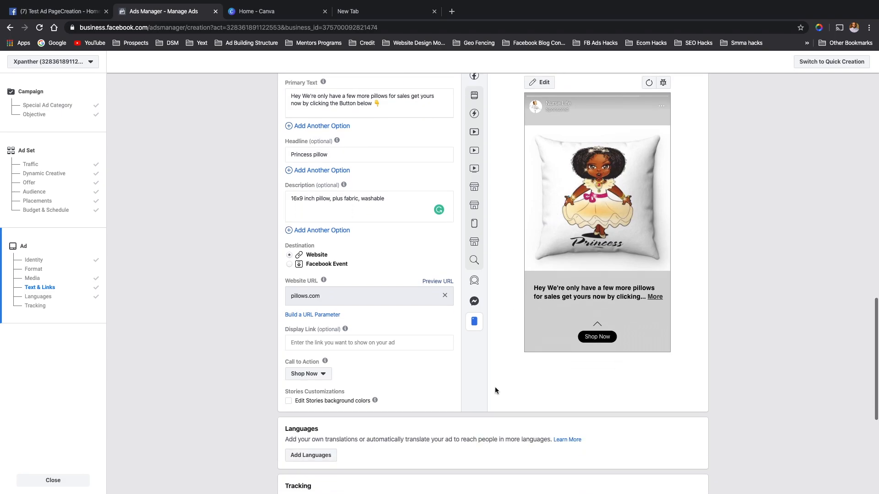
scroll(496, 390, "down", 1)
scroll(496, 380, "up", 2)
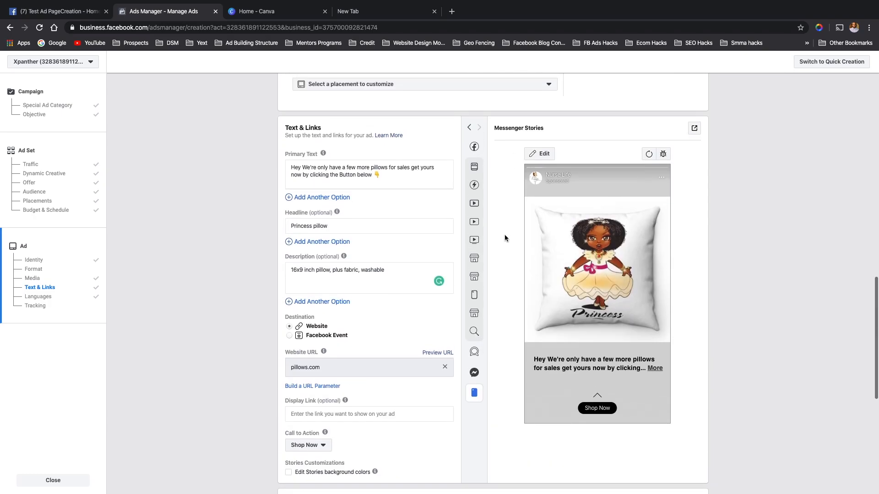
scroll(504, 237, "down", 4)
scroll(504, 237, "up", 4)
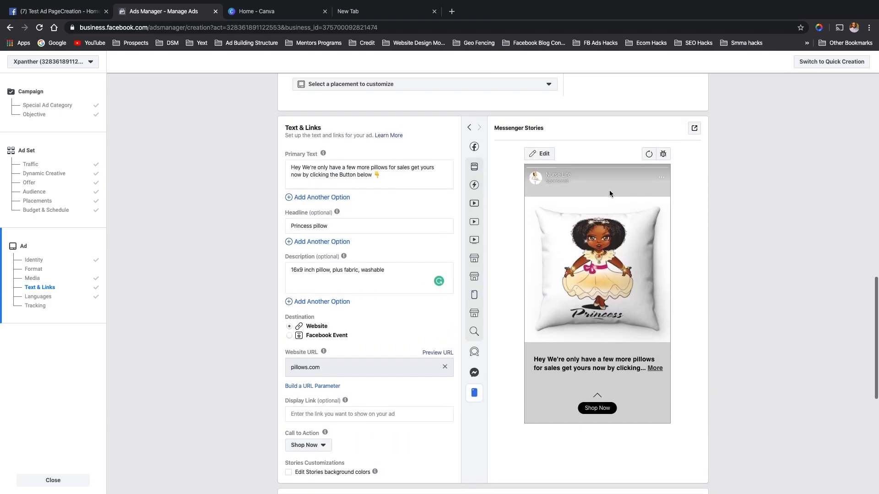
Step: Send the Messenger Stories ad preview to a mobile device as a Facebook notification and dismiss the Mobile Ad Preview dialog
left_click(694, 130)
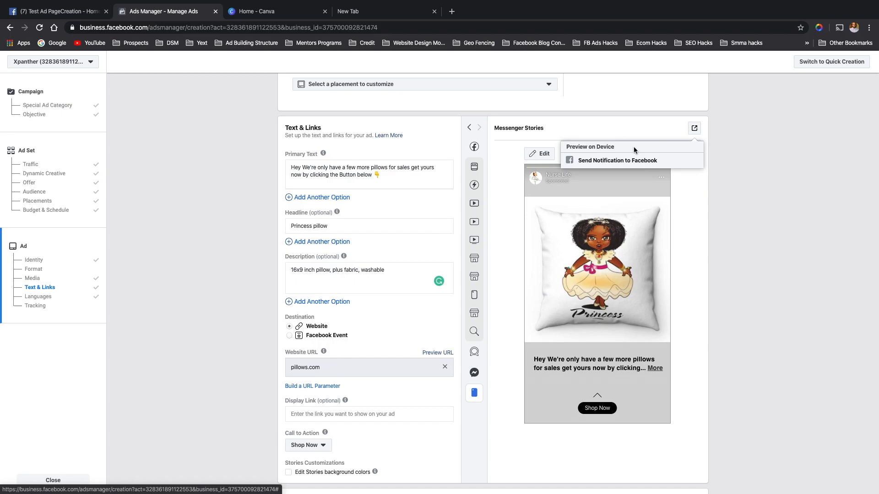
left_click(614, 162)
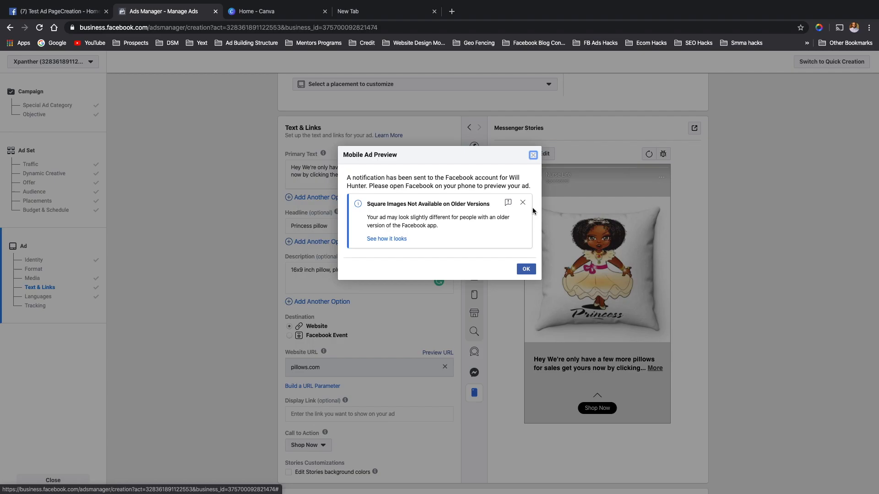
left_click(533, 157)
Step: Review the ad's conversion tracking options and read the explanation of Facebook Pixel
scroll(455, 298, "down", 3)
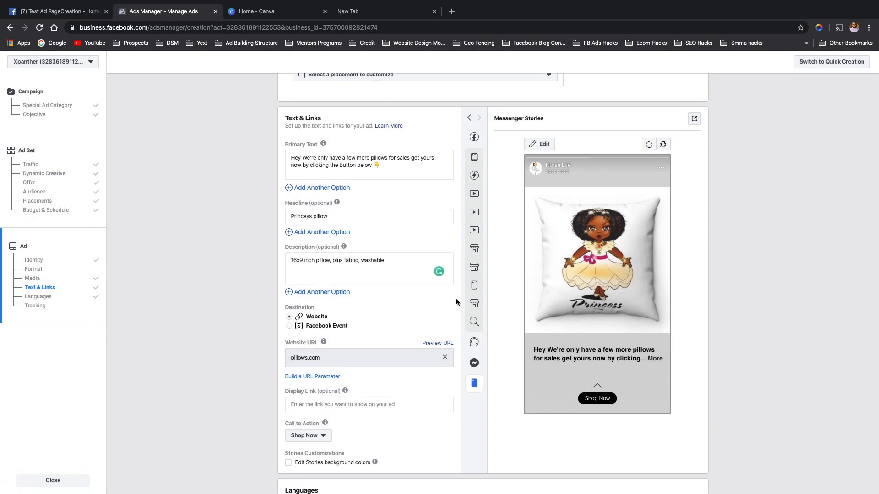
scroll(456, 298, "down", 4)
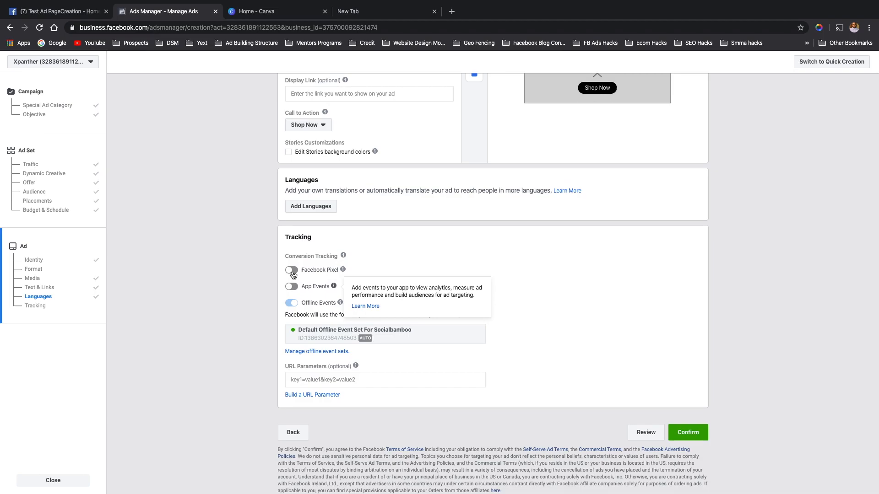
mouse_move(347, 271)
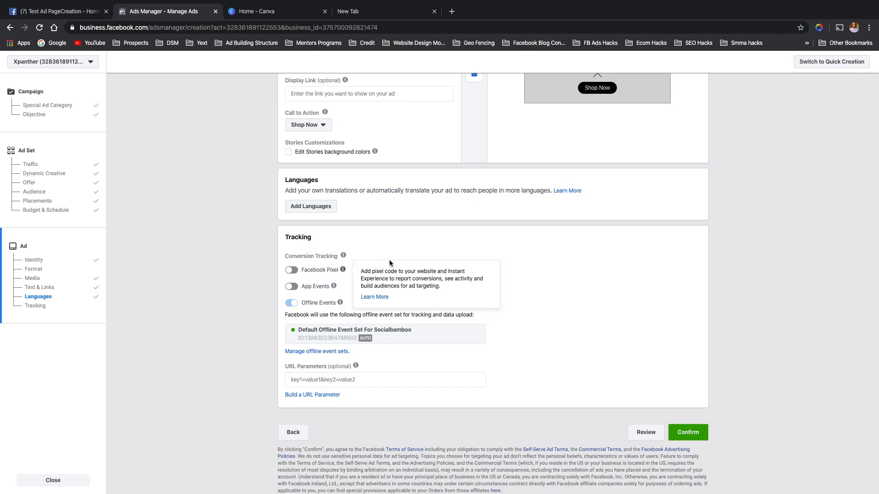